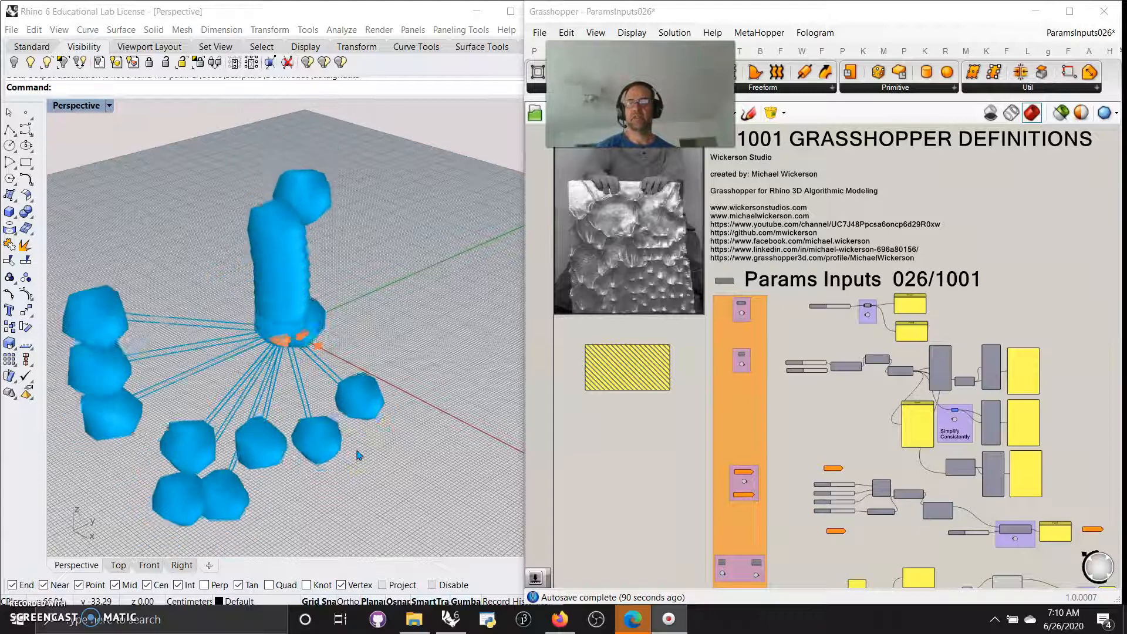
Step: Review the available Params Util components and inspect the moving sphere model from another side in the Perspective viewport
left_click(348, 454)
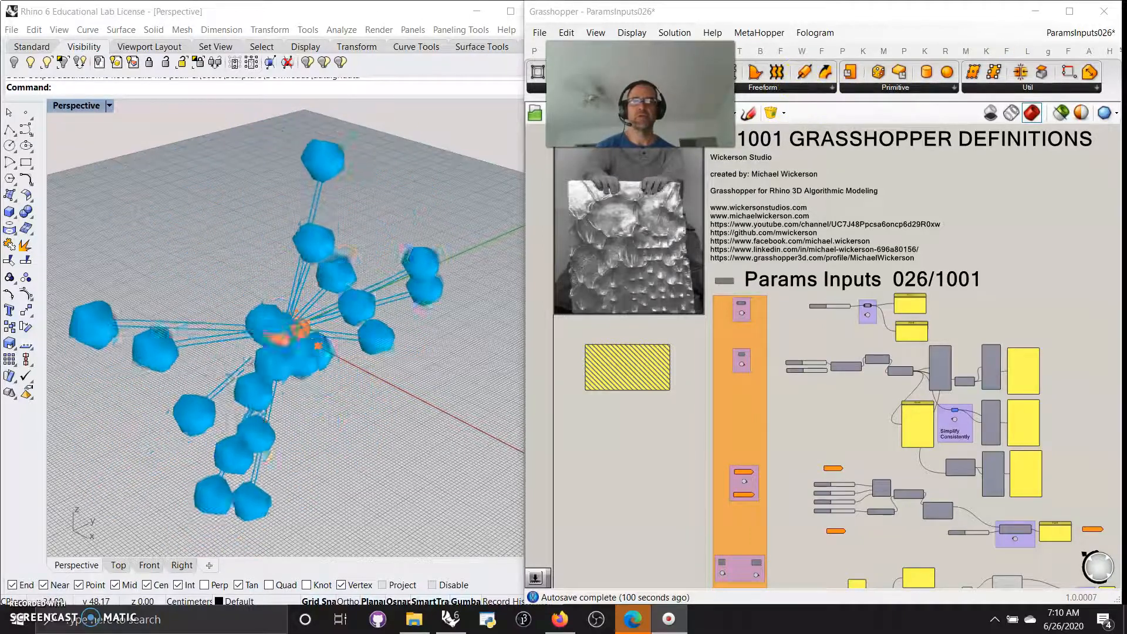
left_click(535, 52)
left_click(1027, 87)
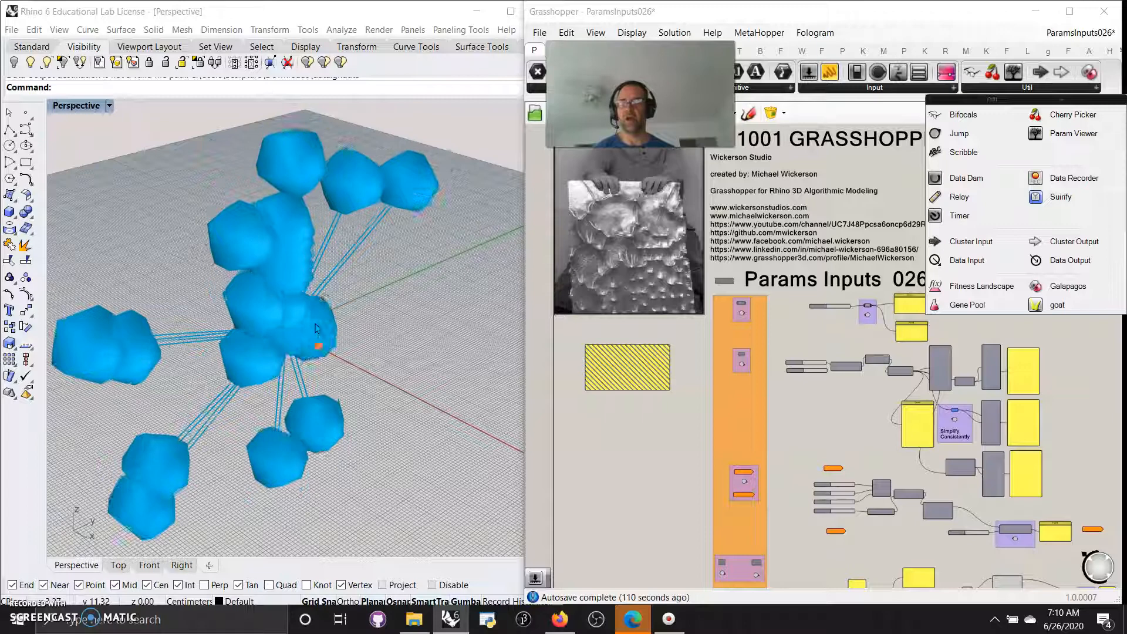
right_click_drag(298, 345, 182, 378)
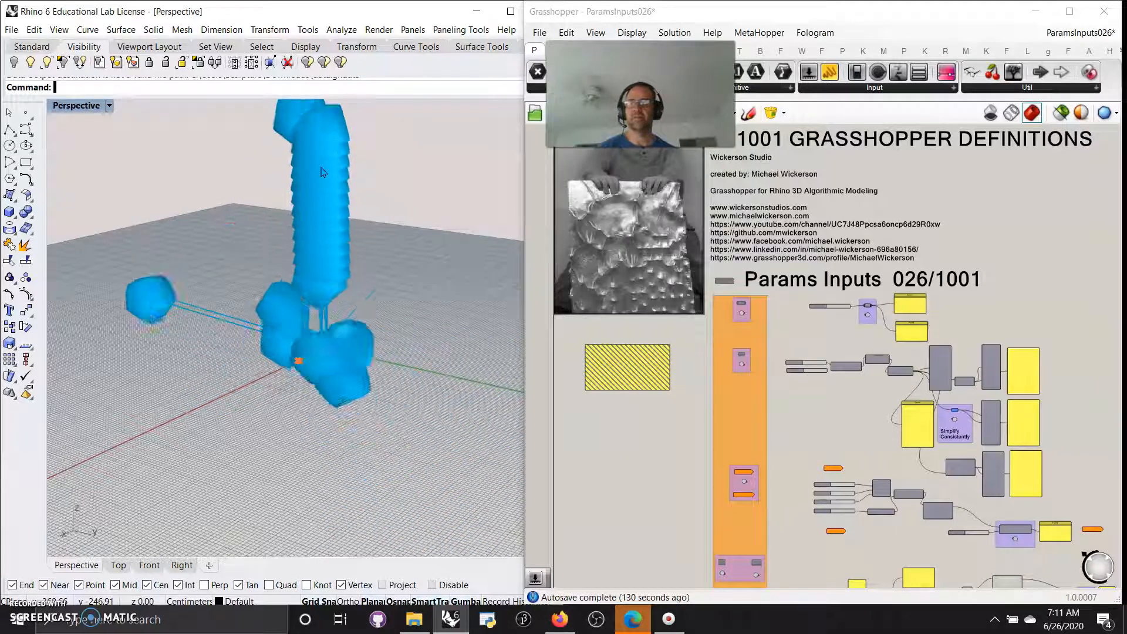
left_click(694, 400)
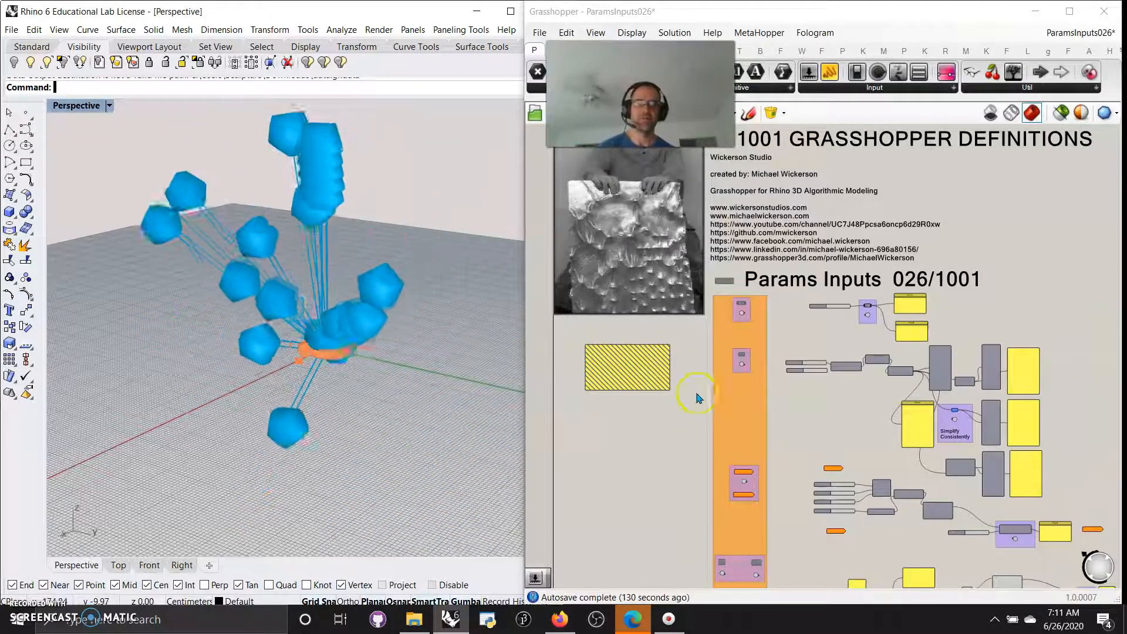
scroll(834, 414, "down", 5)
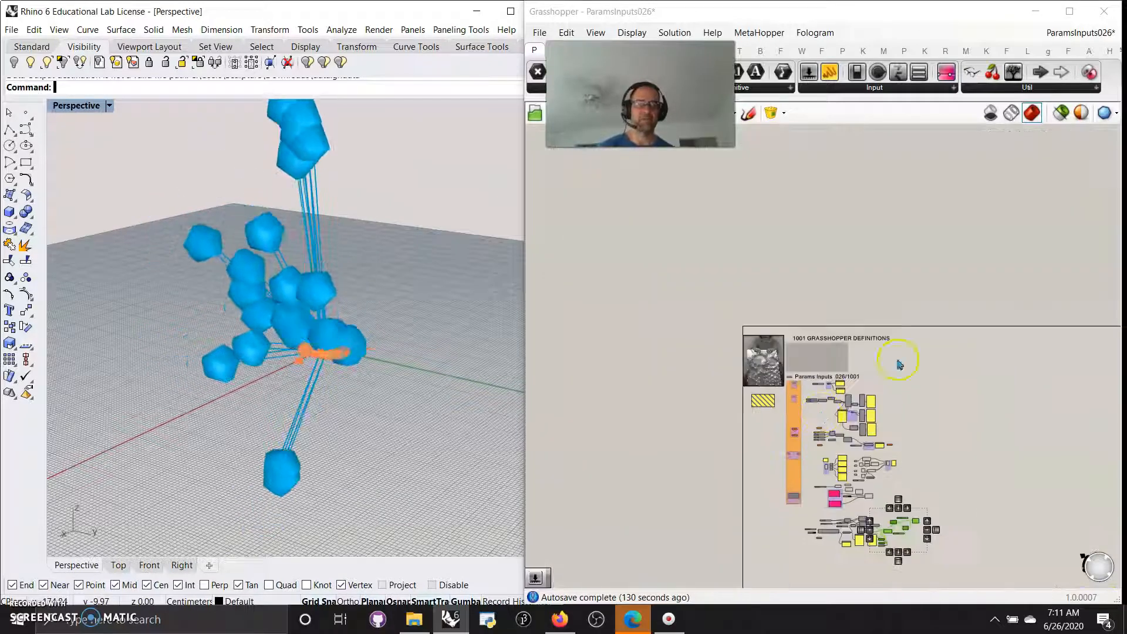
left_click_drag(958, 568, 786, 506)
right_click(712, 508)
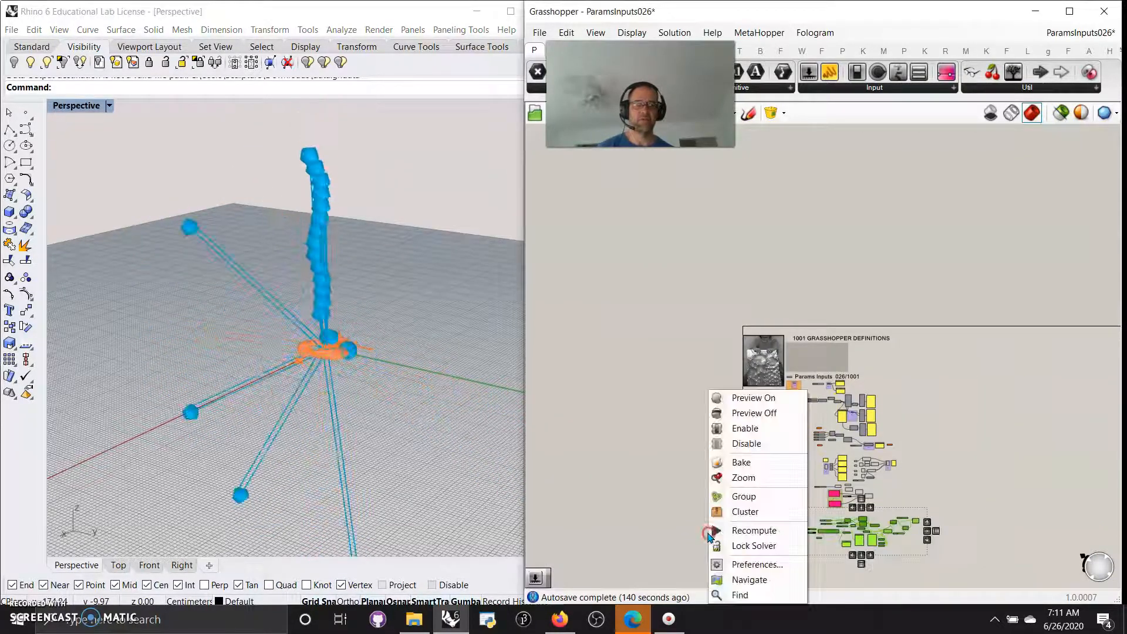
left_click(746, 503)
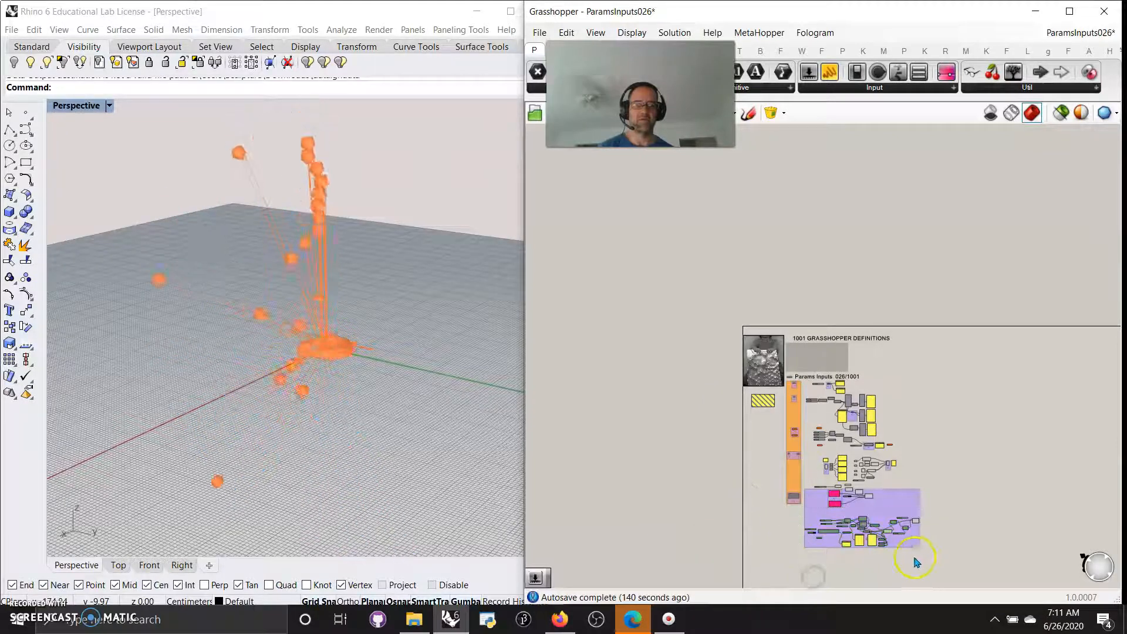
key("ctrl+z")
Step: Group the lowest set of components in the definition, the ones driving the animated spheres, and disable them
left_click_drag(934, 553, 783, 523)
right_click(737, 534)
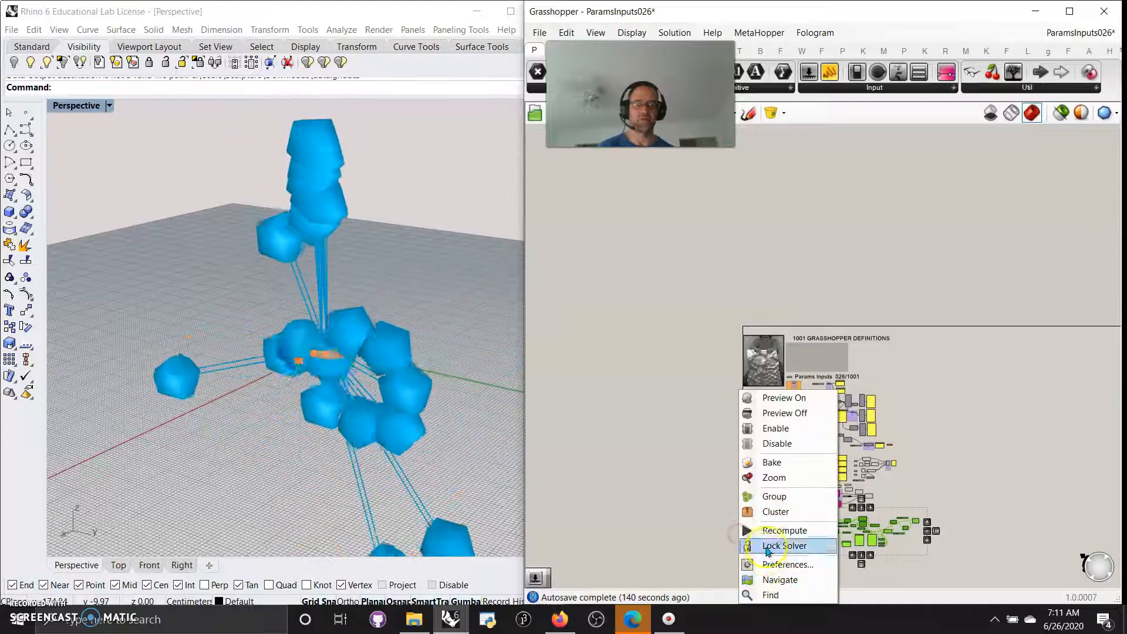
left_click(774, 497)
right_click(820, 532)
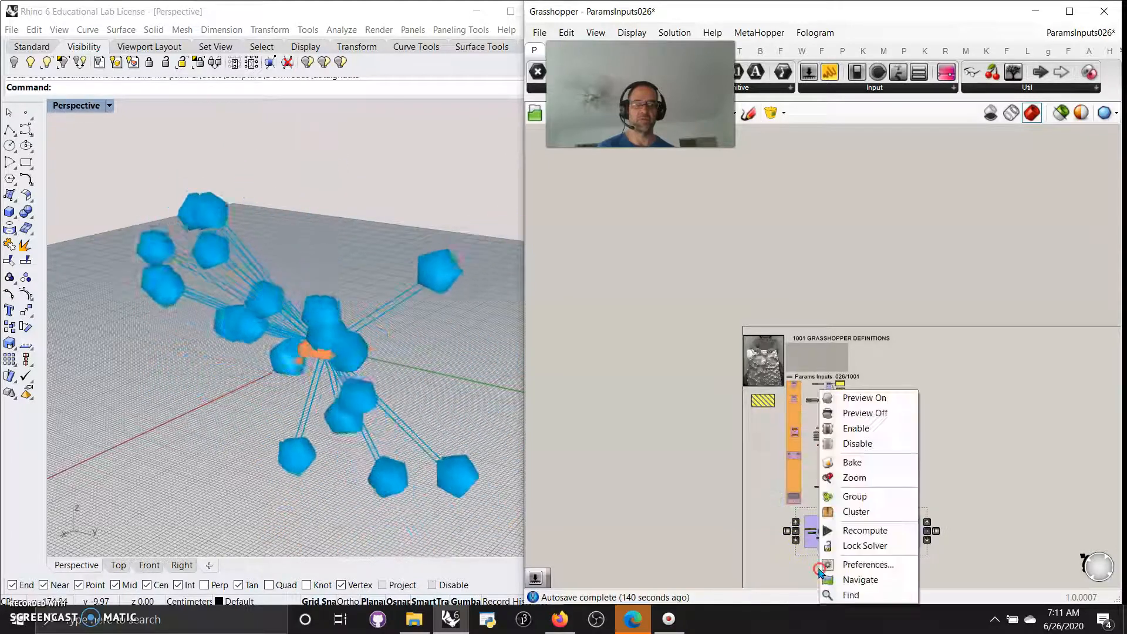
left_click(856, 444)
Step: Restrict the viewport preview to selected components and look through the Params Util components
scroll(821, 408, "up", 5)
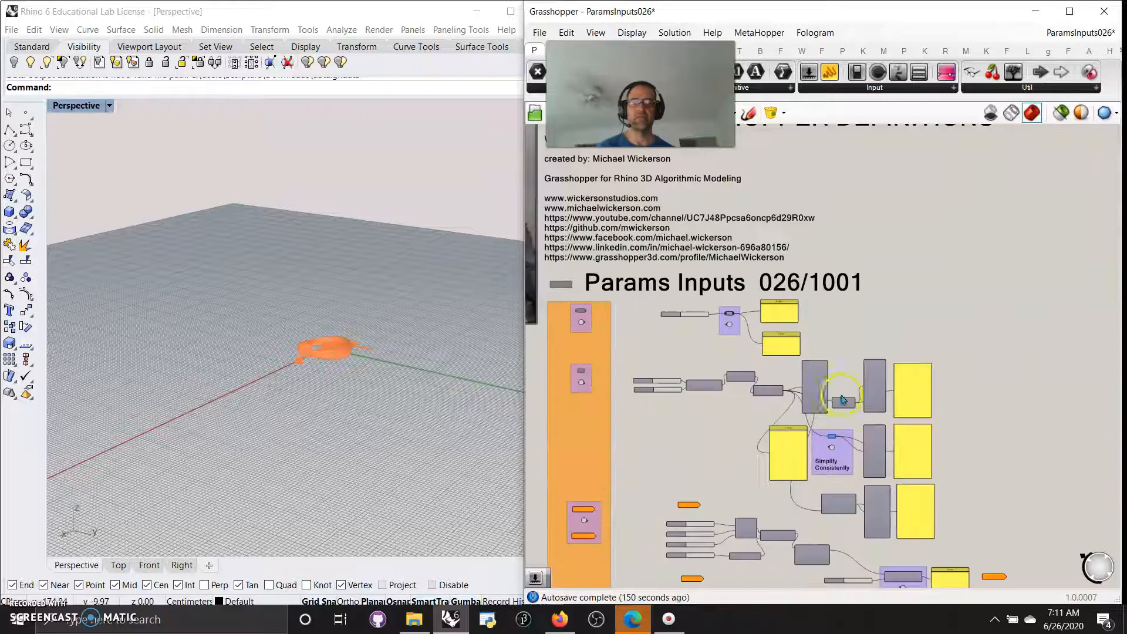
left_click(1048, 115)
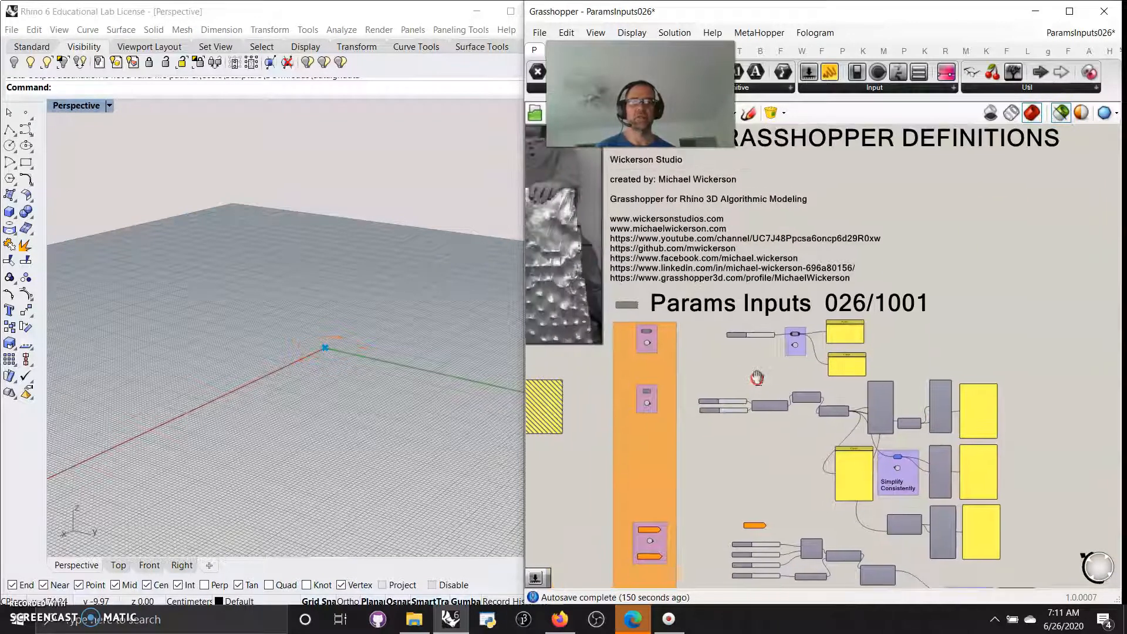
left_click(1024, 87)
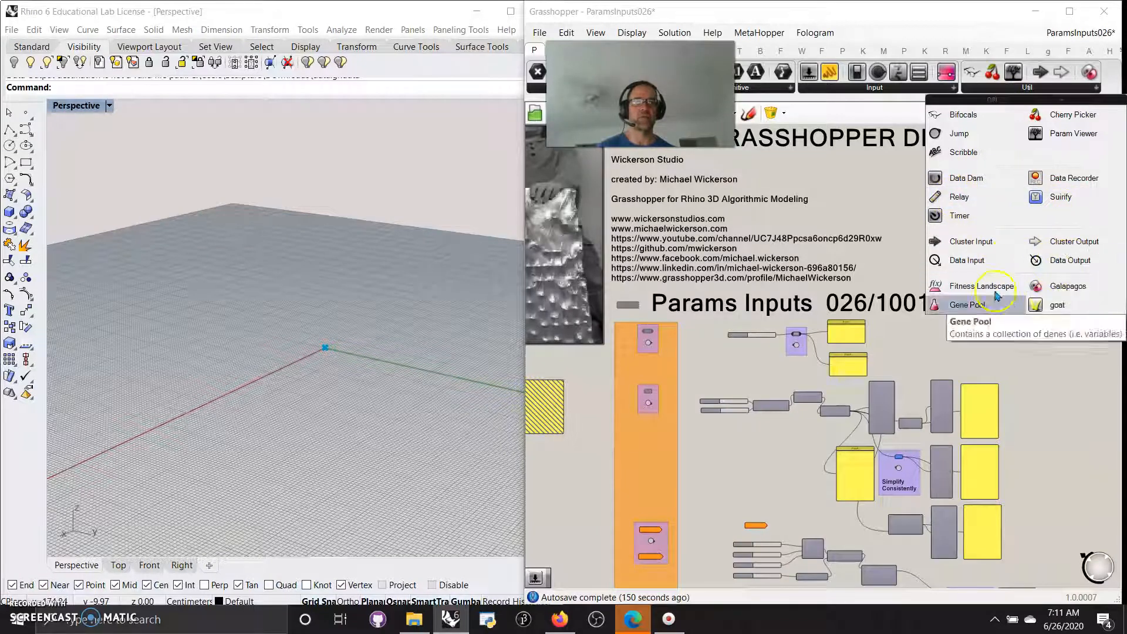
scroll(747, 408, "down", 1)
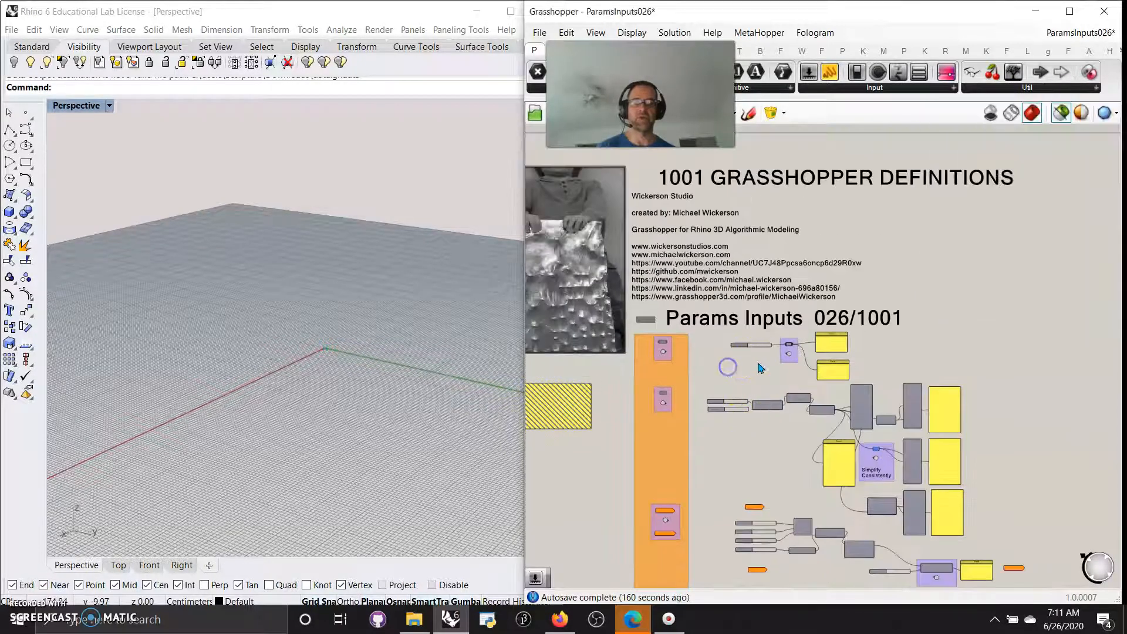
Step: Set the Number Slider feeding the Relay under the title to 25 and select the Relay
scroll(732, 367, "up", 4)
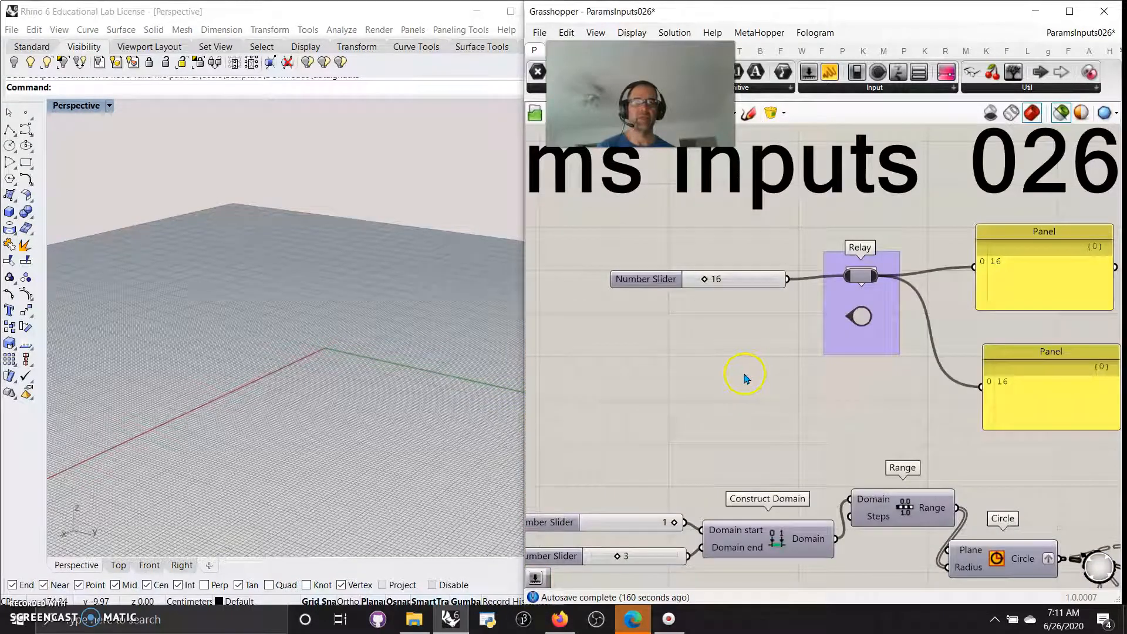
right_click_drag(747, 379, 662, 400)
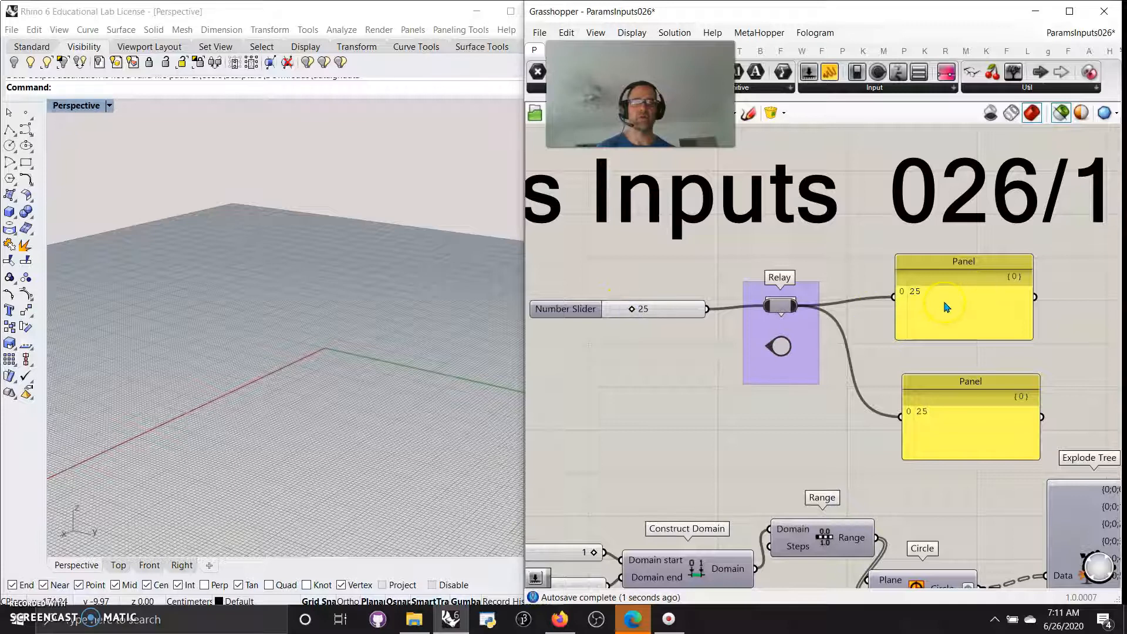
left_click(780, 308)
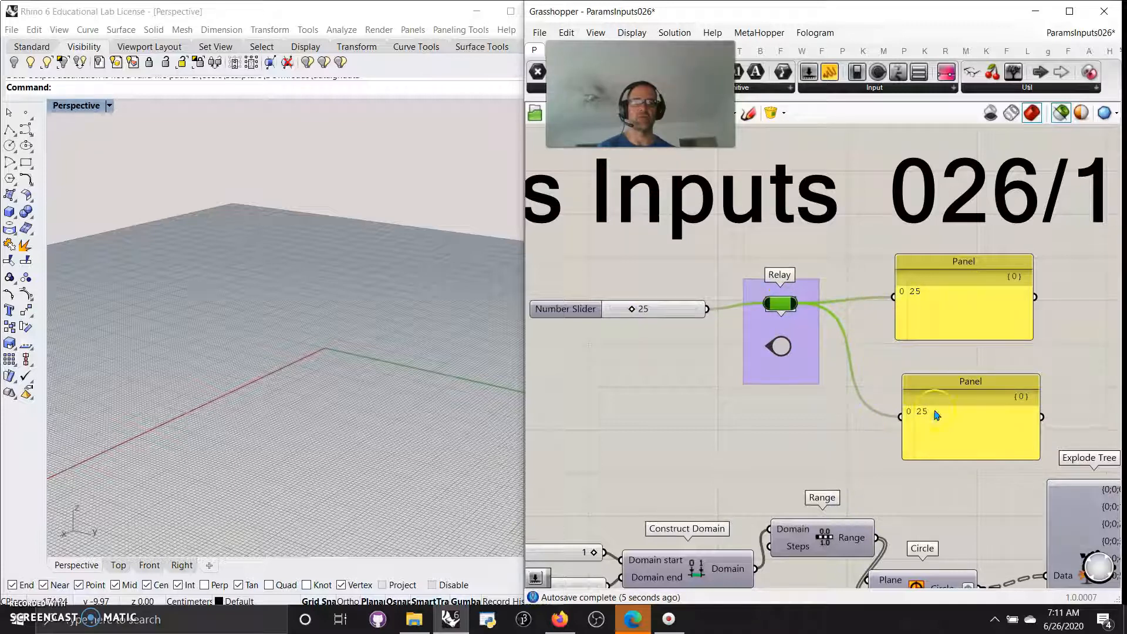
Step: Try a second Relay on the wire running to the lower Panel, and remove it again
right_click_drag(811, 465, 835, 411)
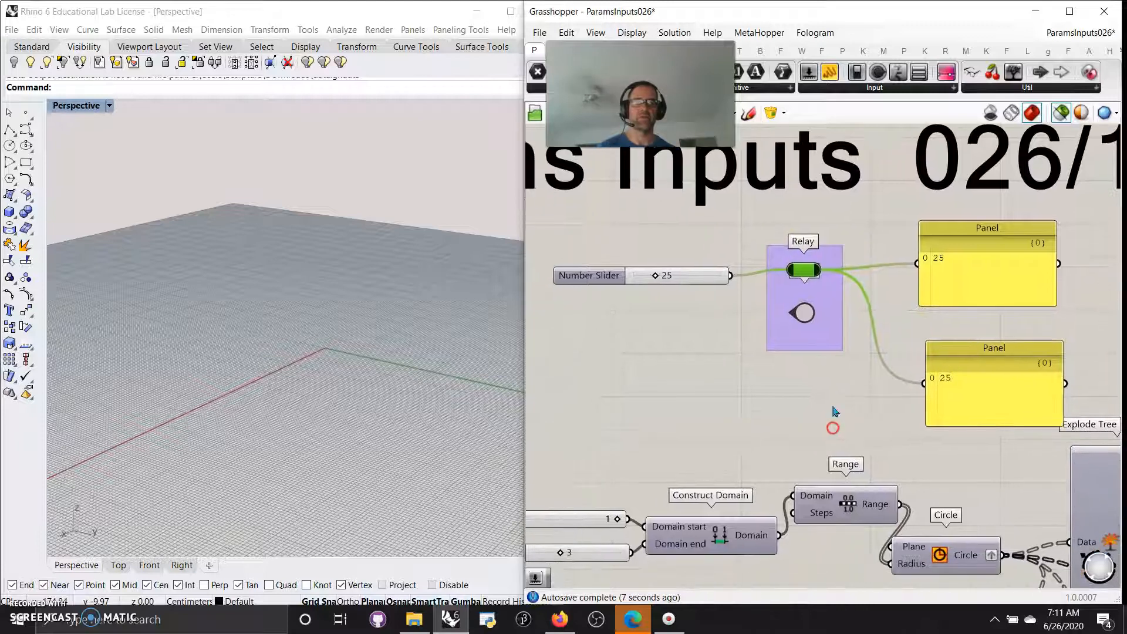
double_click(869, 331)
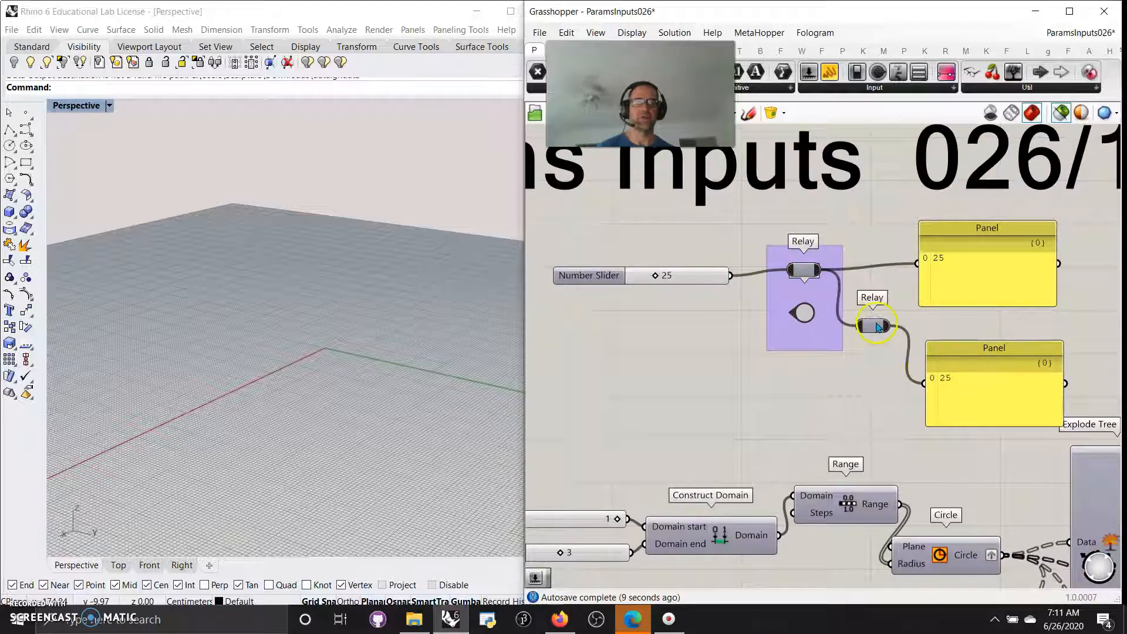
double_click(876, 325)
Step: Select the Circle component in the data tree example to preview its concentric circles in the Perspective viewport
scroll(818, 327, "down", 4)
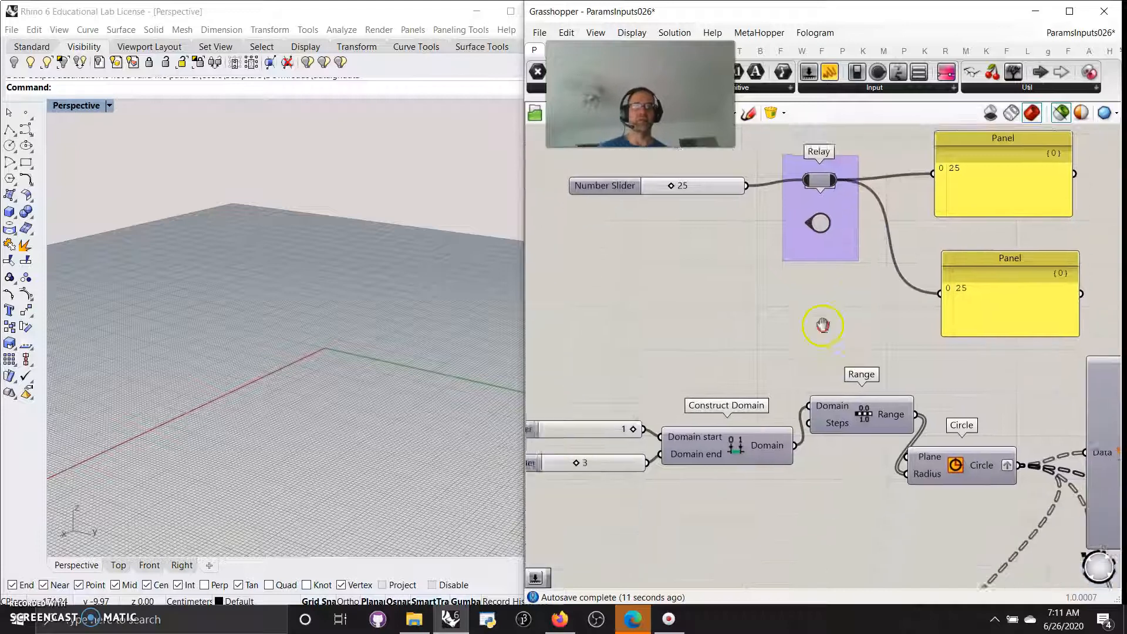
right_click_drag(782, 256, 632, 205)
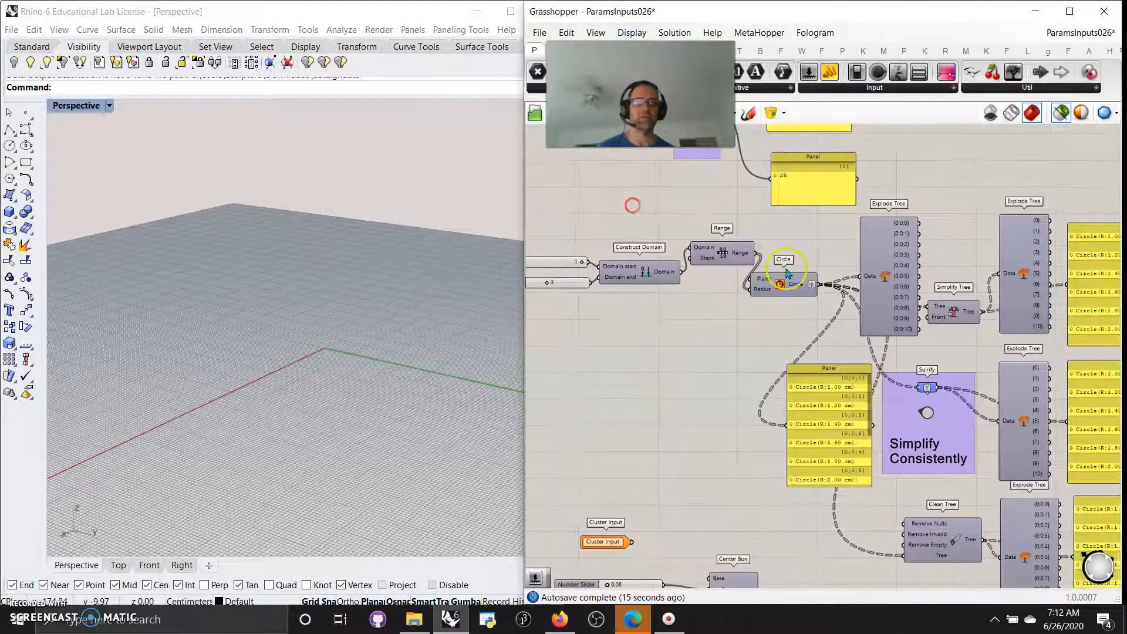
scroll(934, 352, "up", 5)
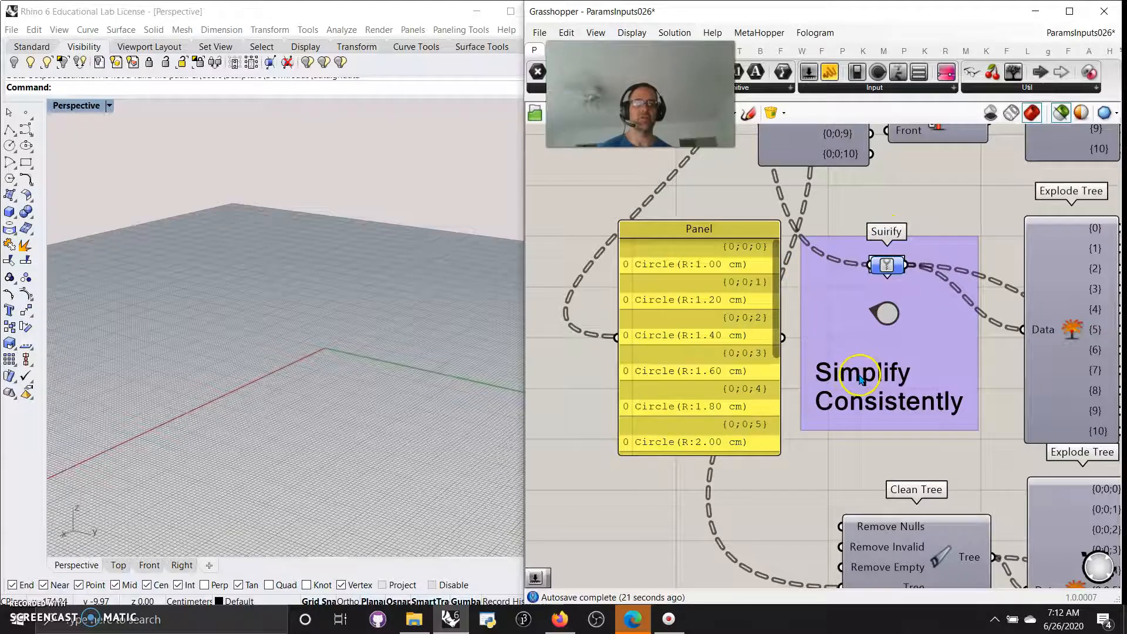
scroll(860, 378, "down", 7)
scroll(780, 356, "up", 4)
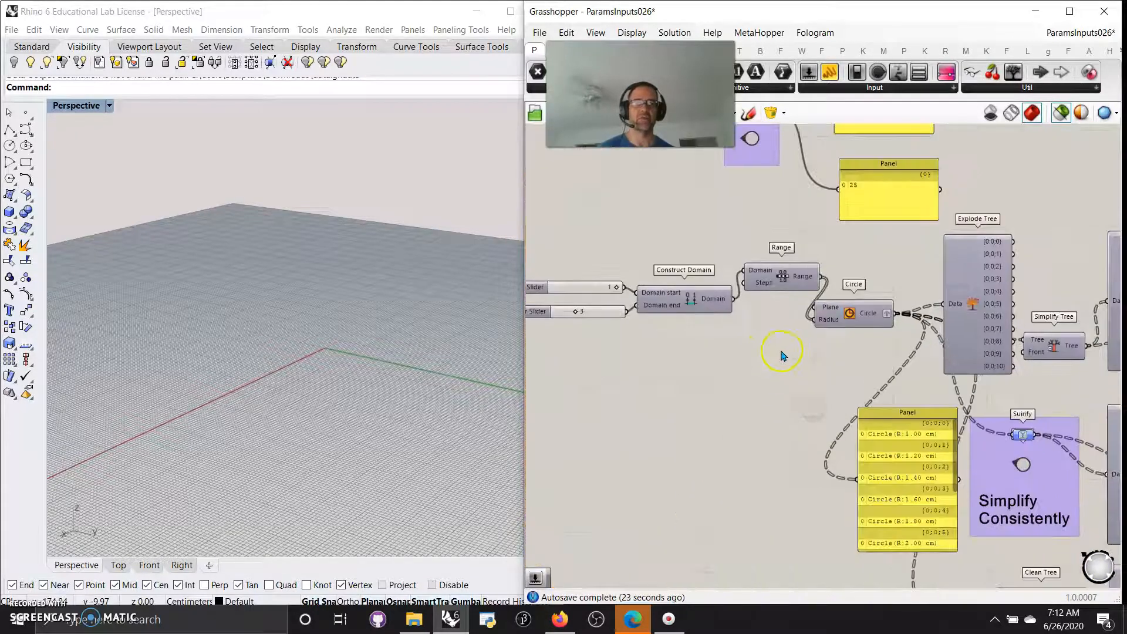
left_click(846, 314)
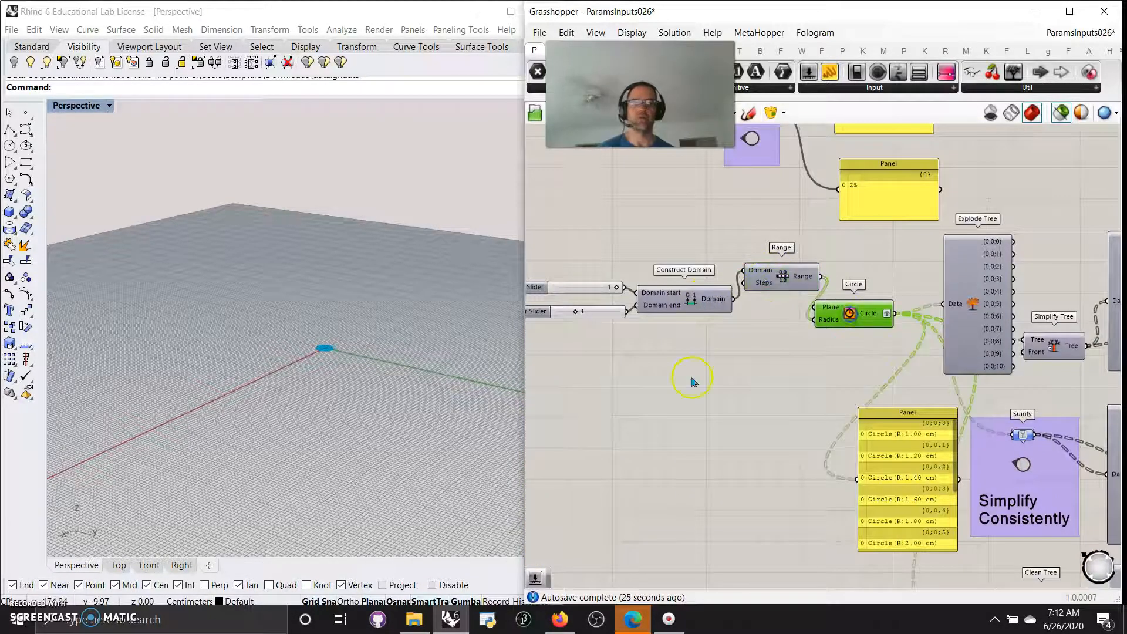
scroll(335, 343, "up", 2)
scroll(335, 343, "up", 3)
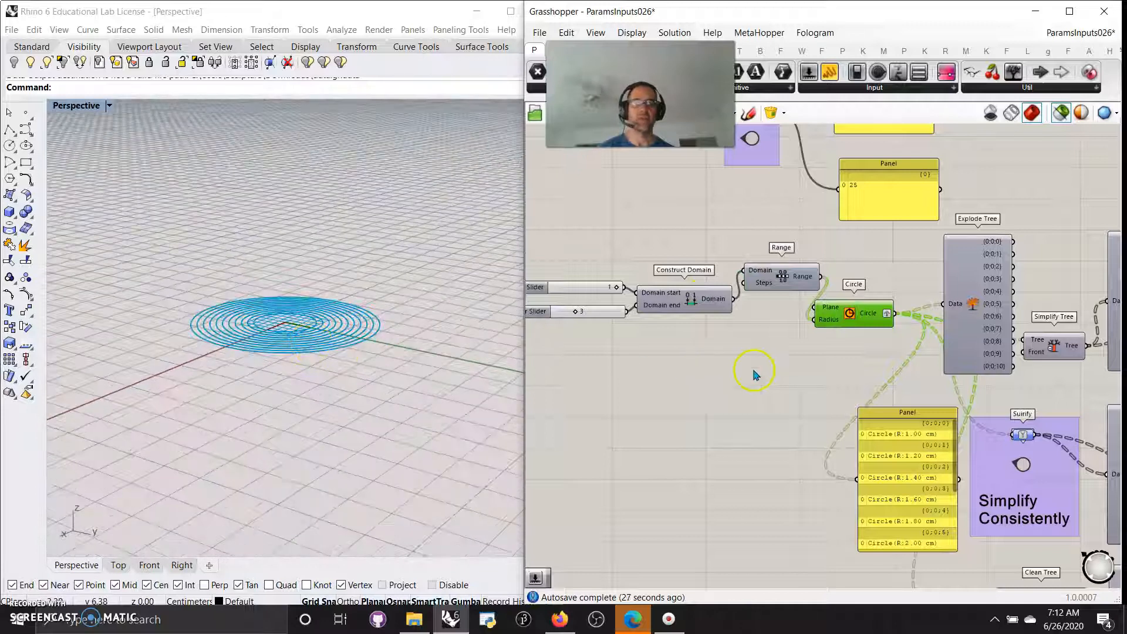
Step: Move the Simplify Tree component up between the two upper Explode Tree components
right_click_drag(755, 375, 586, 391)
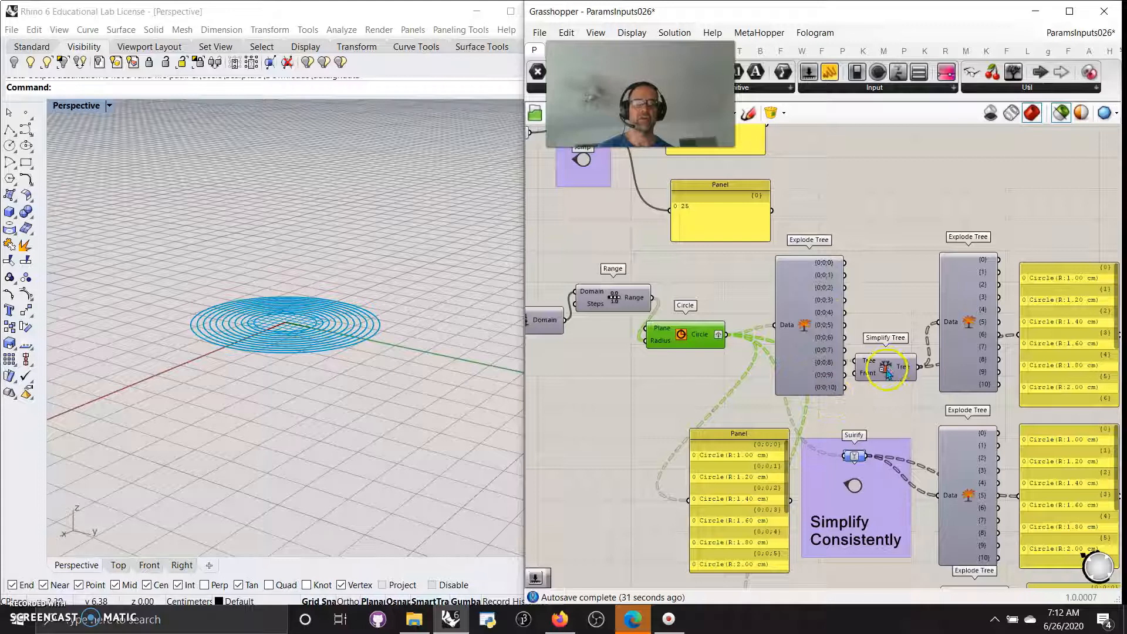
left_click_drag(889, 374, 893, 339)
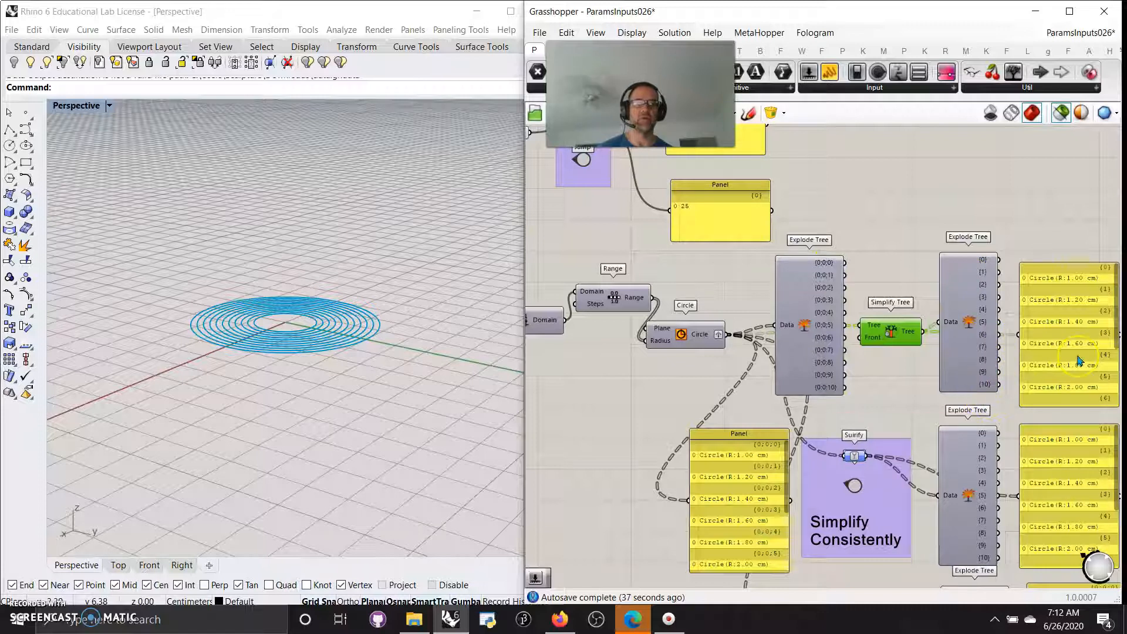
Step: Compare how the Simplify Tree, Suirify and Clean Tree branches affect the circle data paths shown in their panels
right_click_drag(884, 403, 902, 245)
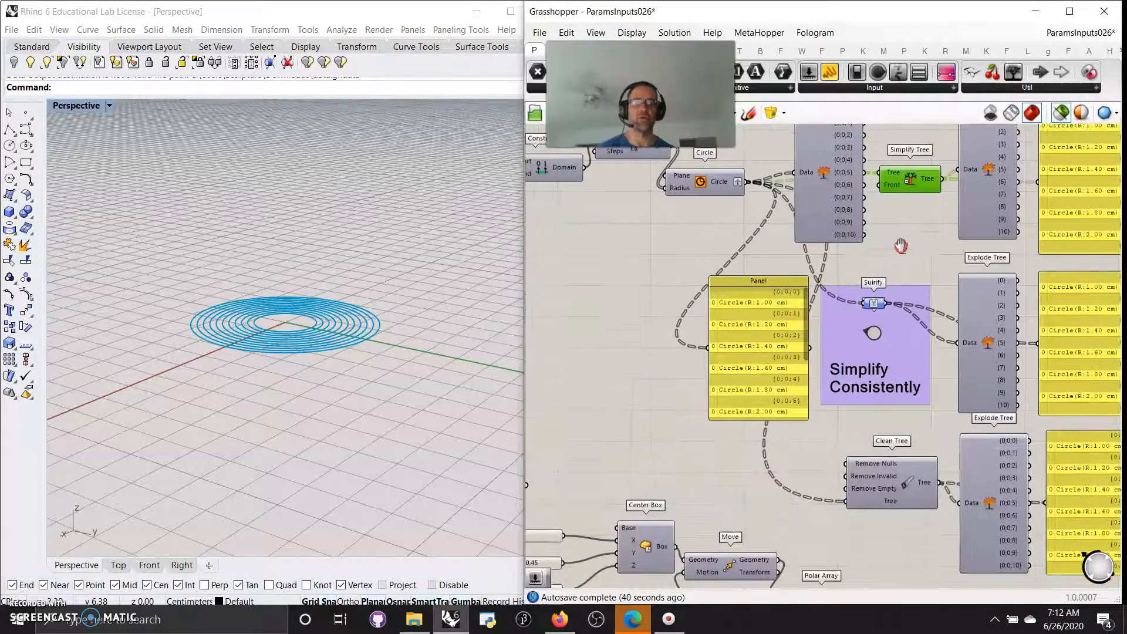
left_click(875, 380)
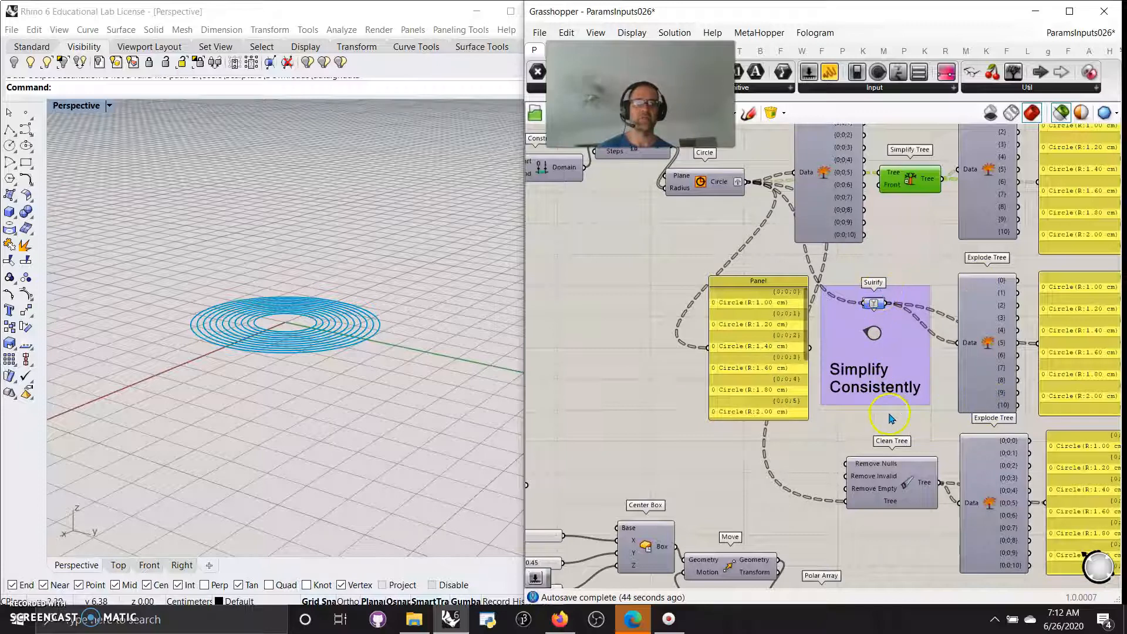
right_click_drag(827, 453, 770, 432)
mouse_move(818, 286)
mouse_move(841, 167)
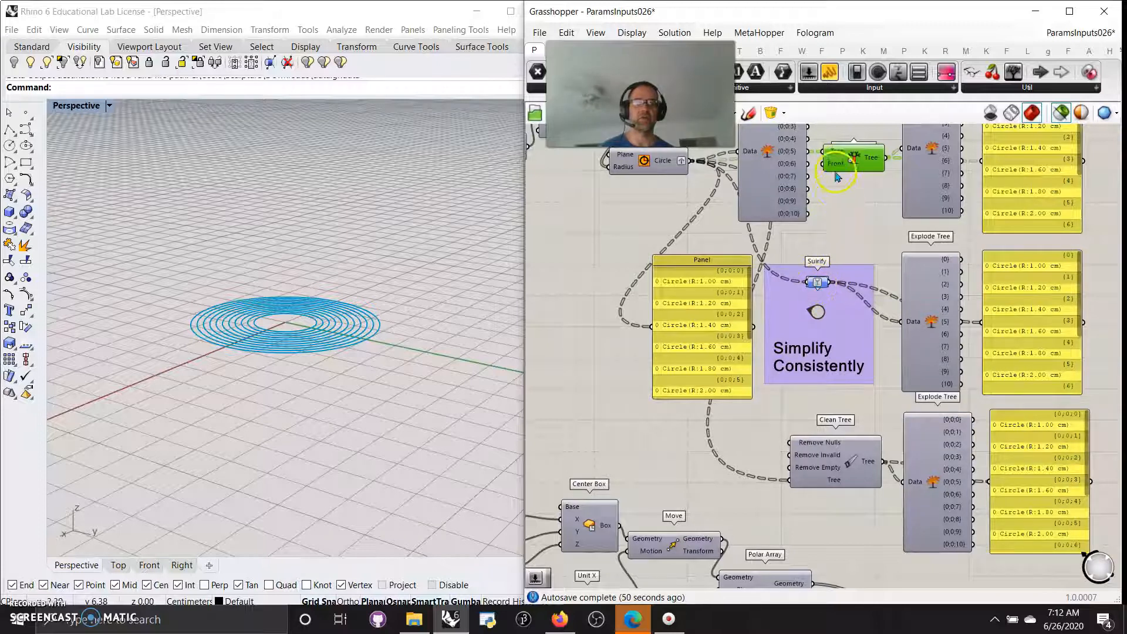
right_click_drag(843, 164, 851, 222)
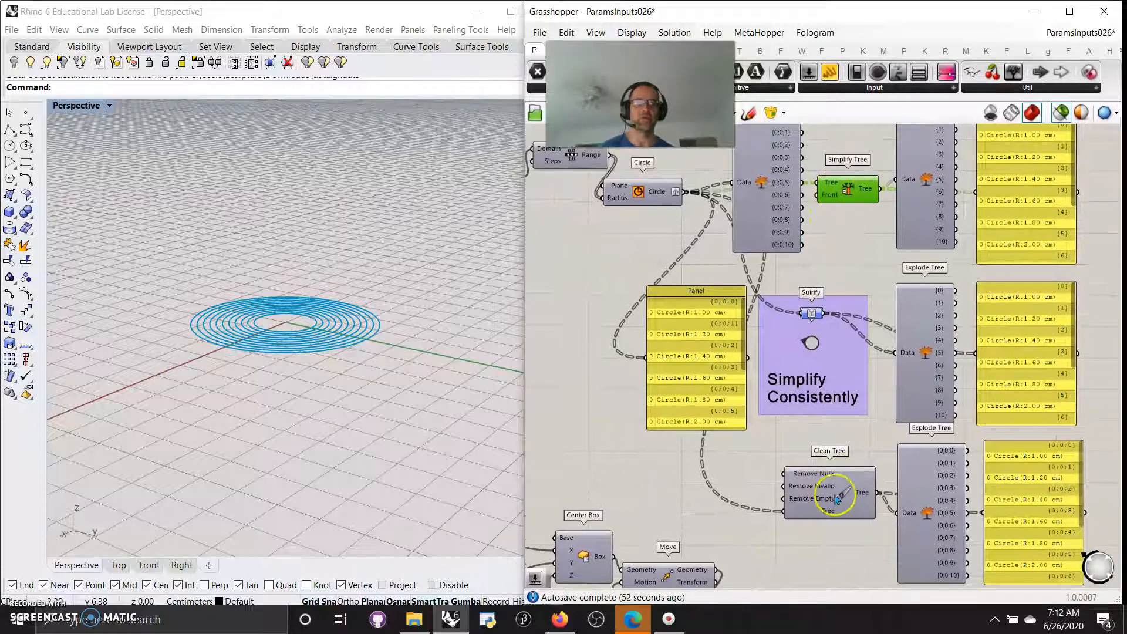
right_click_drag(742, 541, 742, 423)
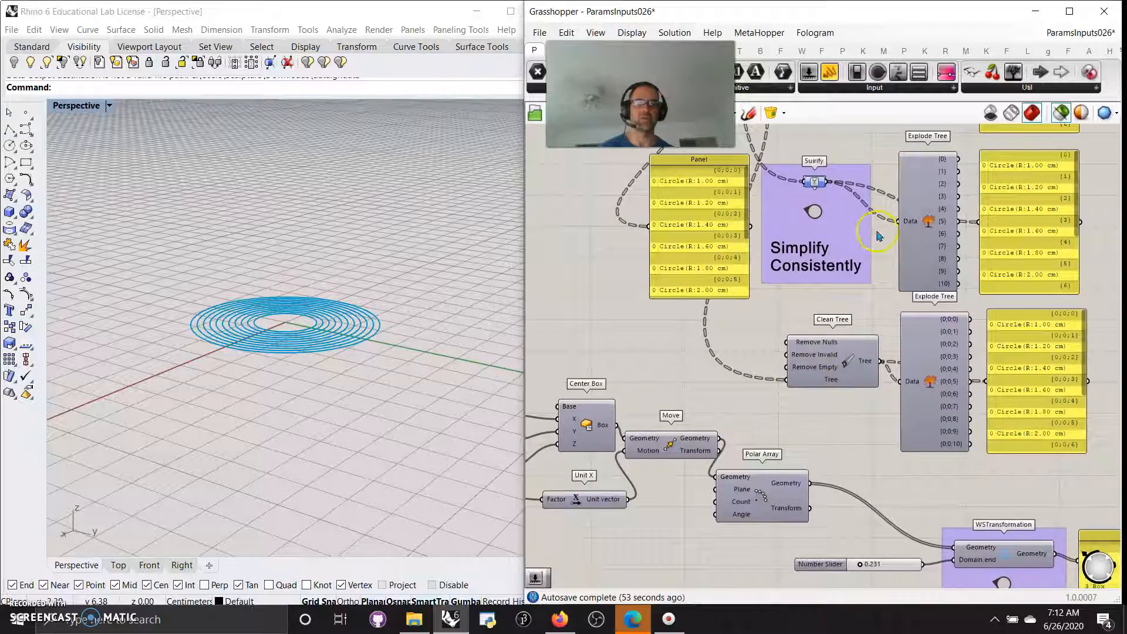
Step: Move the two Cluster Input components beside the WSTransformation inputs and the Cluster Output component above its output Panel
right_click_drag(674, 328, 898, 199)
right_click_drag(828, 458, 738, 452)
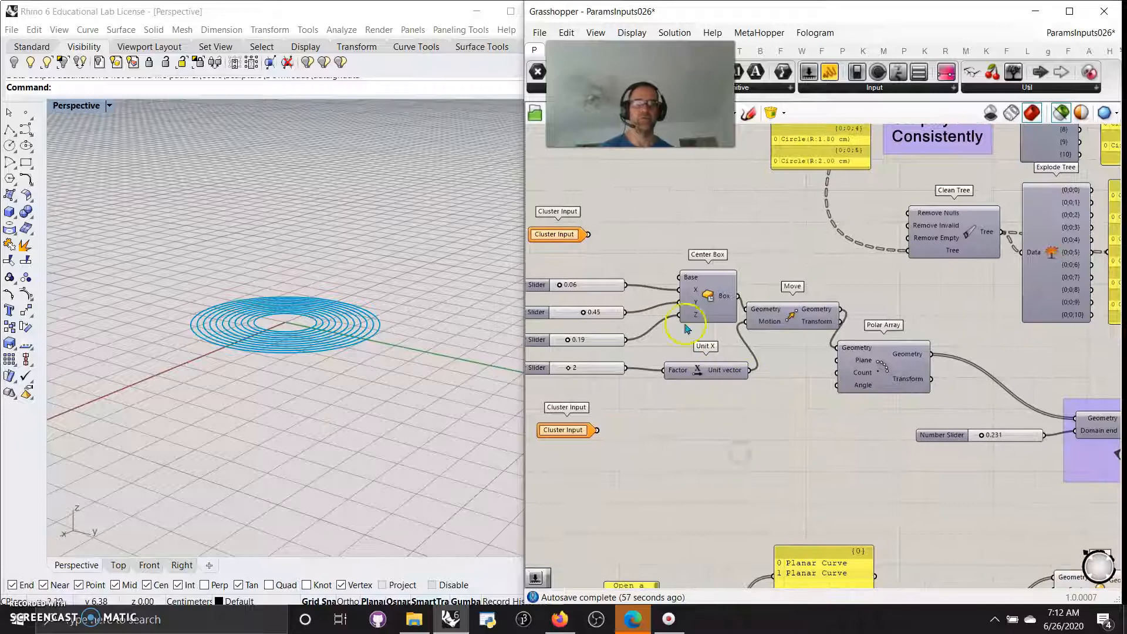
right_click_drag(955, 490, 905, 498)
left_click_drag(533, 441, 949, 492)
left_click_drag(528, 250, 958, 357)
right_click_drag(1043, 404, 790, 391)
left_click_drag(1074, 421, 946, 376)
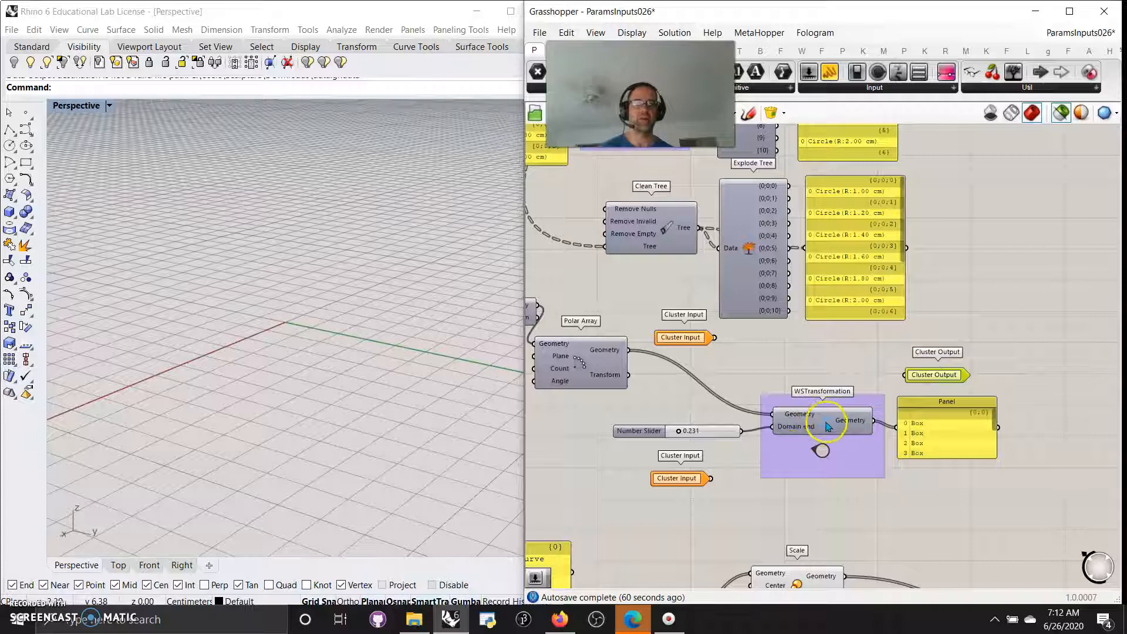
Step: Open the WSTransformation cluster to examine its internal rotation definition, and save and close it to return to the main document
mouse_move(825, 425)
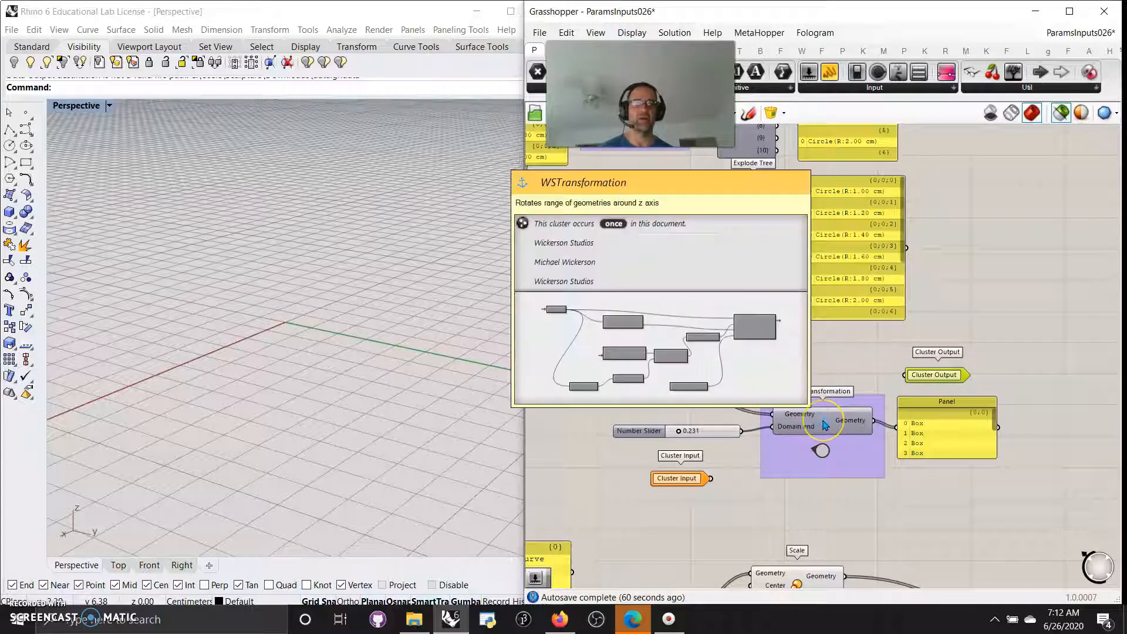
middle_click(861, 495)
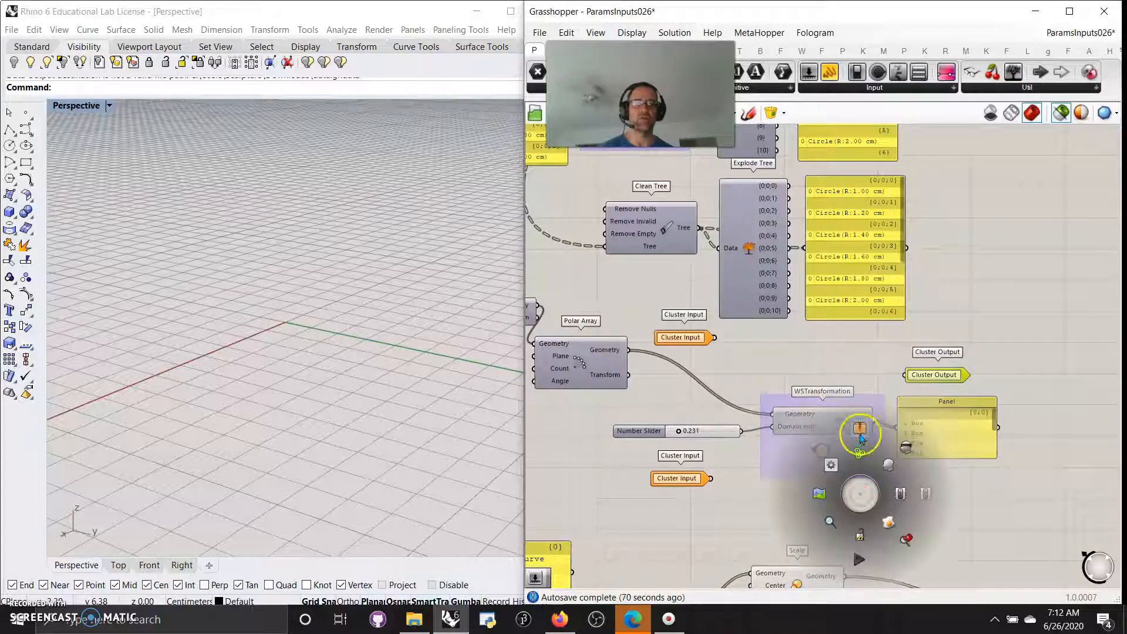
left_click(759, 502)
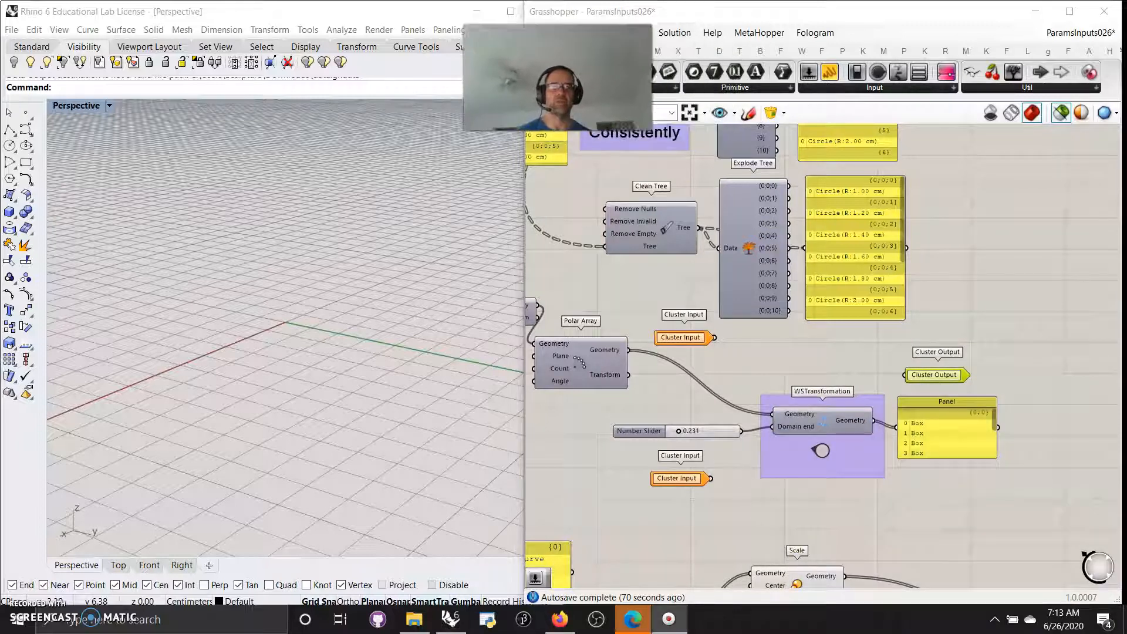
double_click(825, 427)
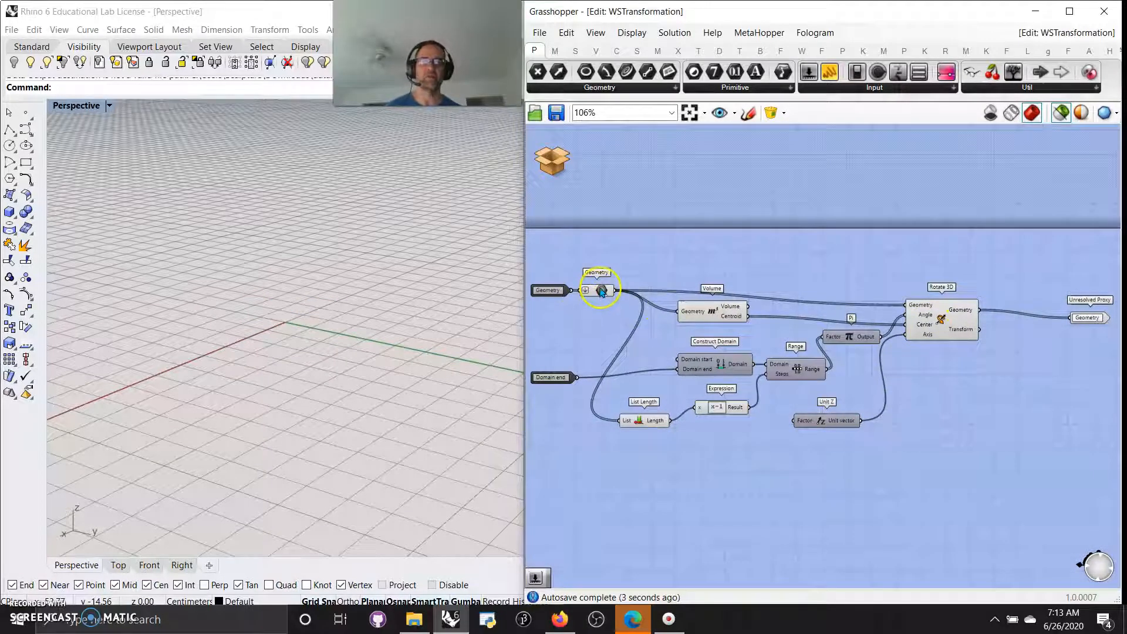
mouse_move(713, 317)
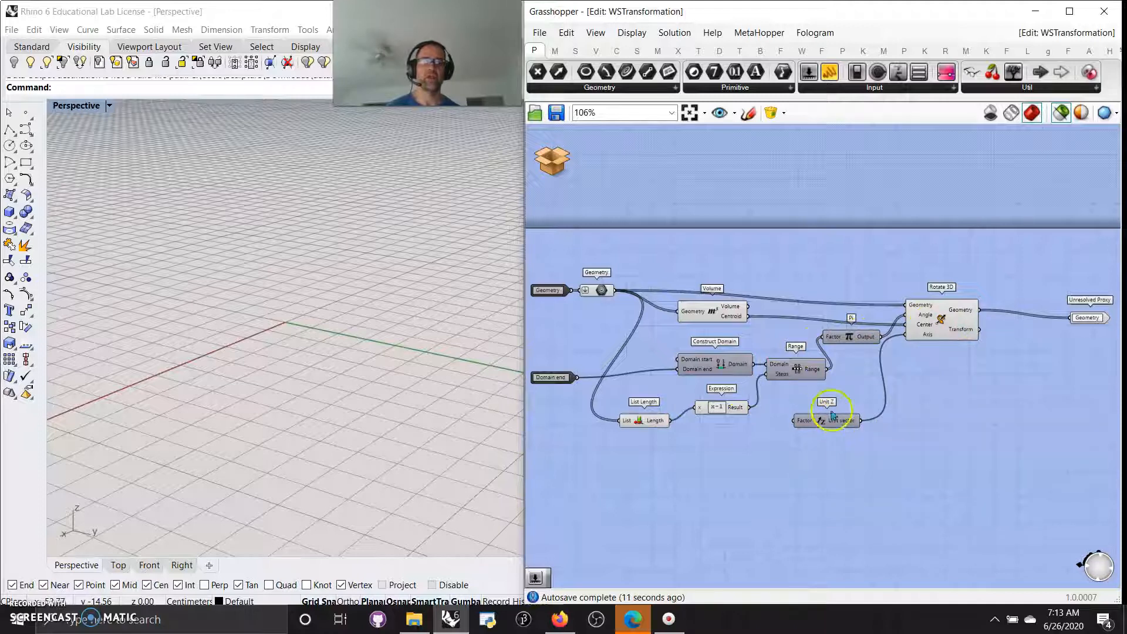
left_click(555, 166)
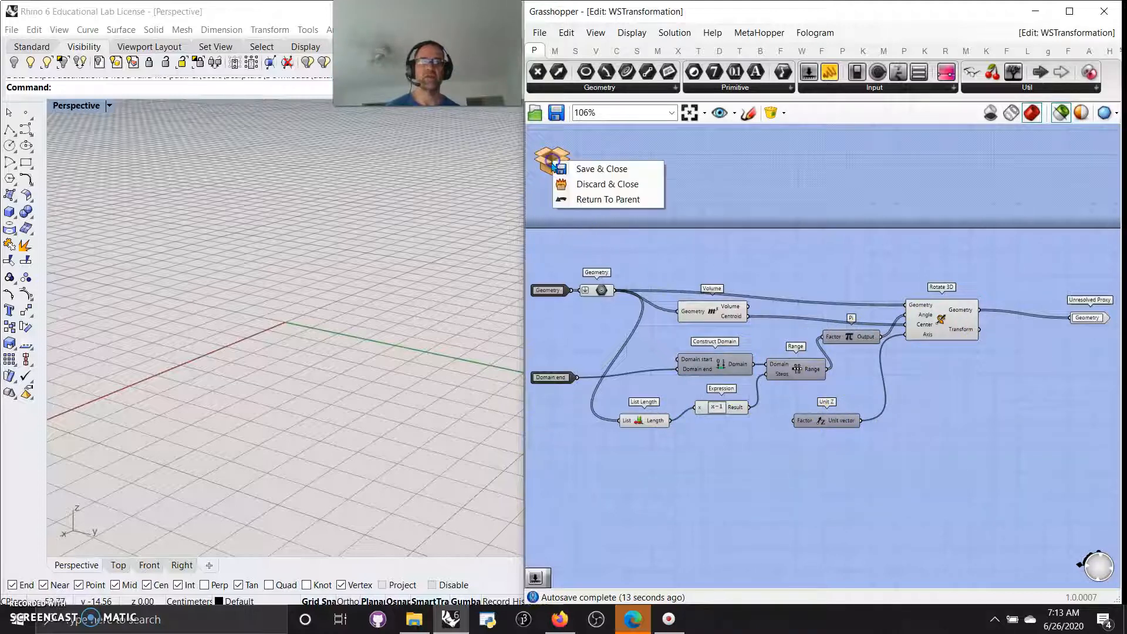
left_click(584, 162)
Step: Set the Number Slider feeding the WSTransformation cluster's Domain end input to 0.796
right_click_drag(601, 472, 930, 519)
right_click_drag(914, 423, 699, 404)
scroll(264, 341, "up", 3)
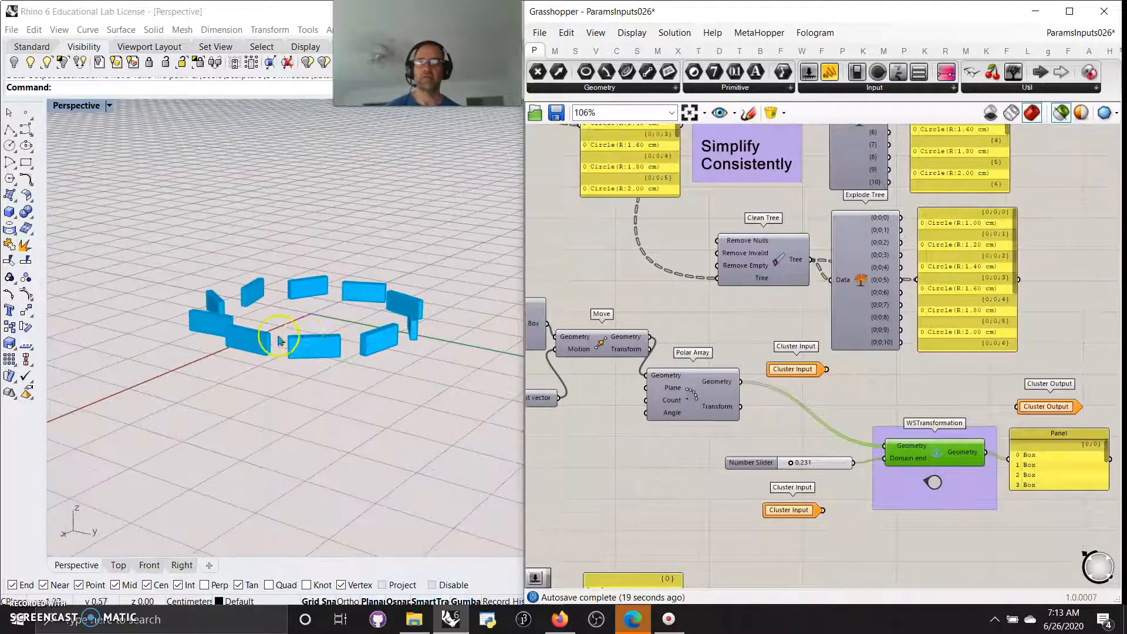
scroll(320, 333, "up", 2)
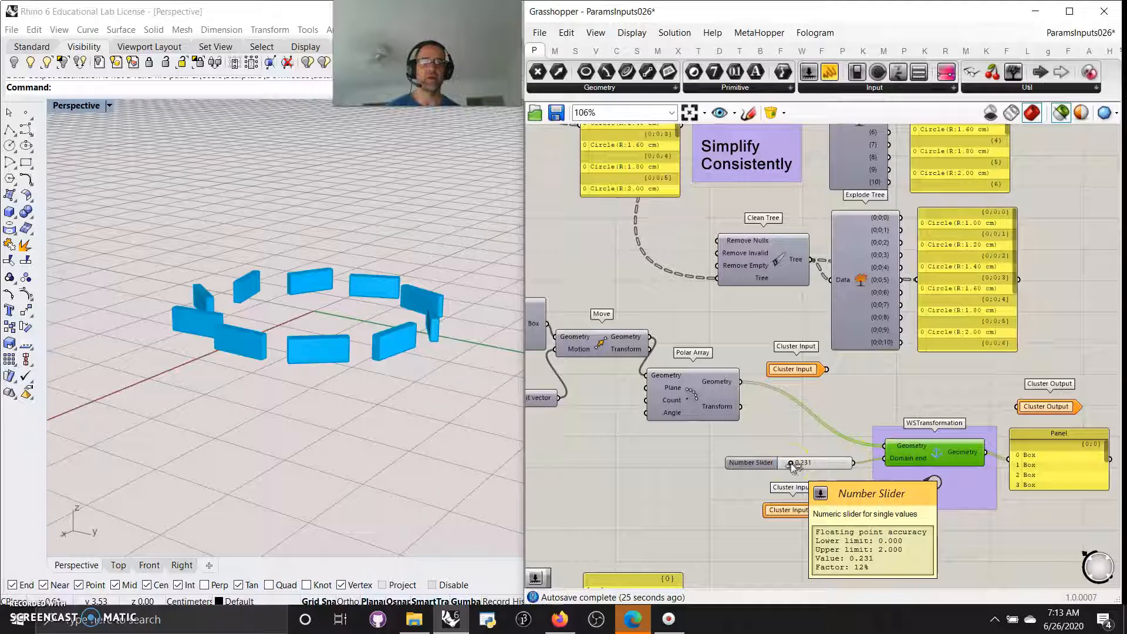
right_click_drag(941, 536, 863, 526)
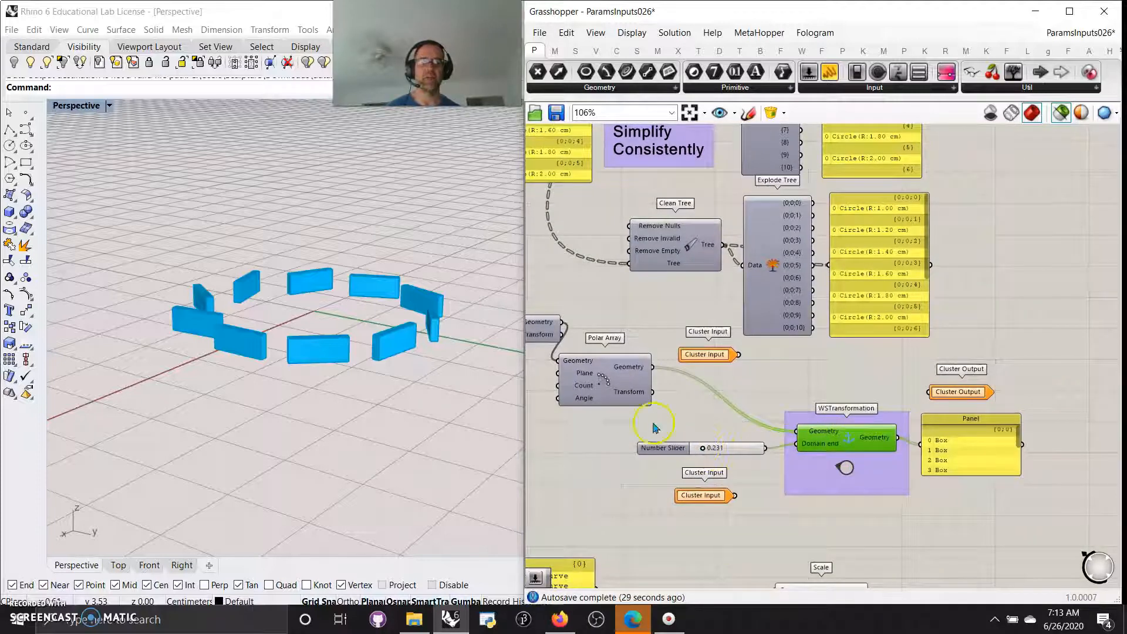
mouse_move(703, 451)
left_mouse_down()
mouse_move(759, 450)
mouse_move(666, 451)
mouse_move(783, 452)
mouse_move(690, 457)
mouse_move(749, 444)
mouse_move(692, 451)
mouse_move(716, 449)
left_mouse_up()
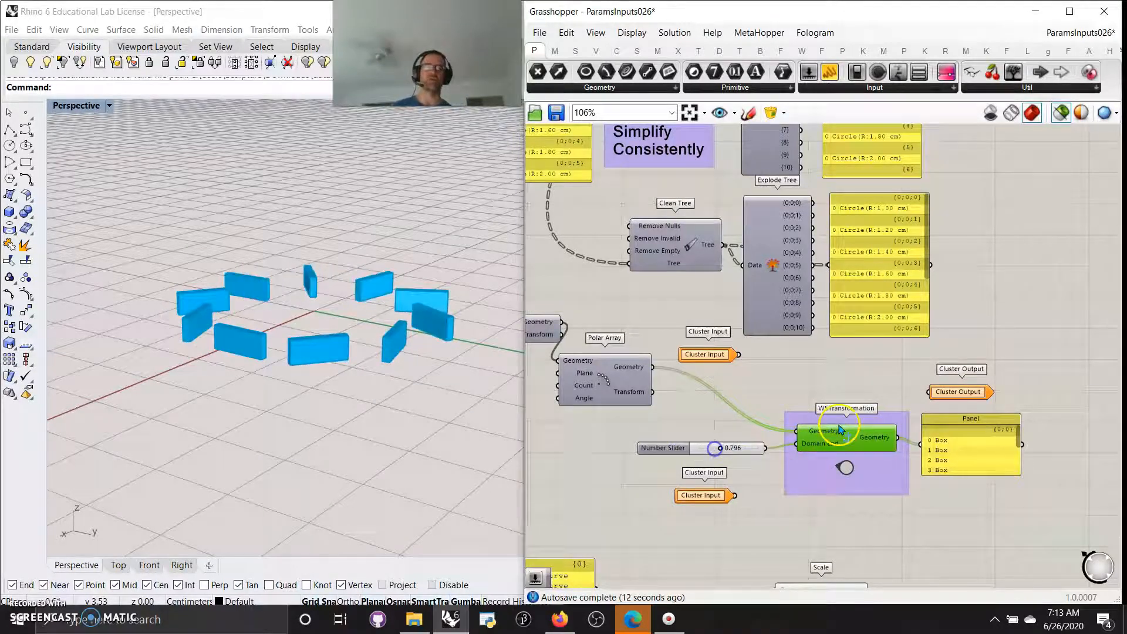
Step: Insert a second WSTransformation cluster from the WS transform category and place it below the existing cluster's group
left_click(540, 34)
left_click(937, 41)
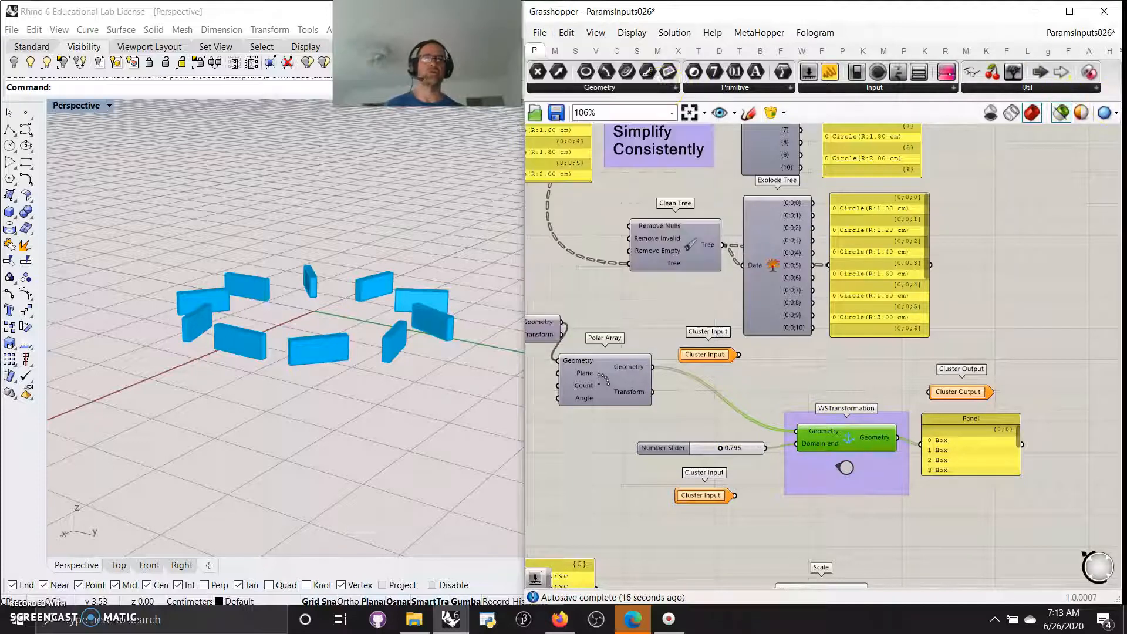
left_click(698, 53)
left_click(1059, 75)
left_click_drag(1080, 78, 946, 354)
left_click_drag(870, 545, 893, 530)
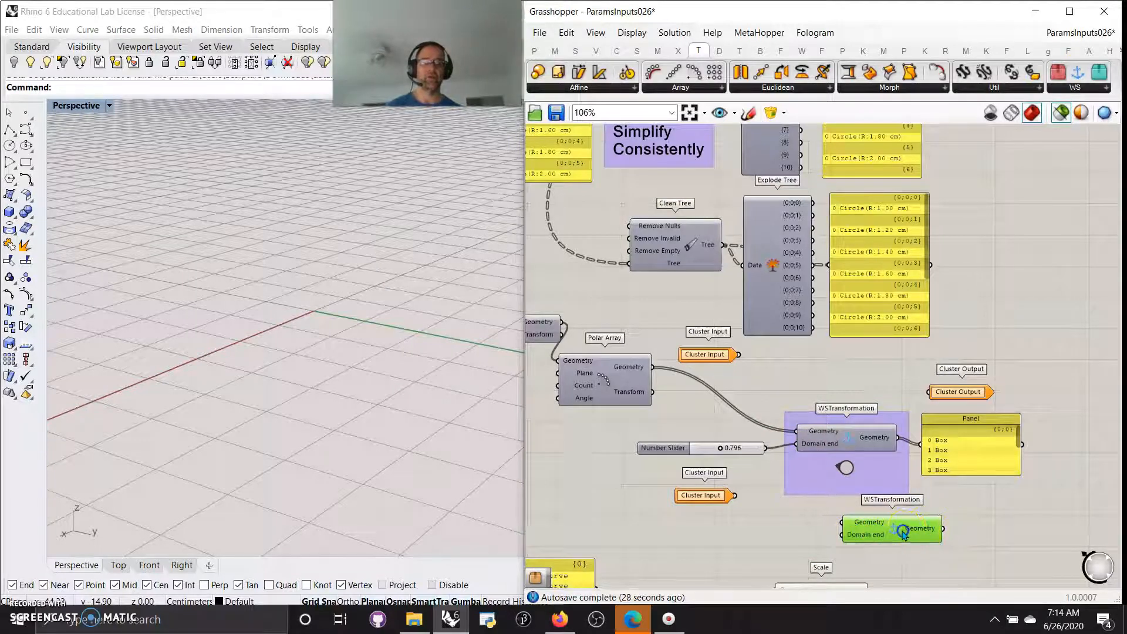
left_click_drag(904, 534, 871, 534)
Step: Move the new WSTransformation cluster down into the Data Output example, beside the Unit Y and Move components
right_click_drag(721, 564, 784, 286)
right_click_drag(700, 381, 659, 397)
left_click_drag(853, 258, 979, 510)
right_click_drag(667, 458, 723, 405)
scroll(728, 405, "down", 4)
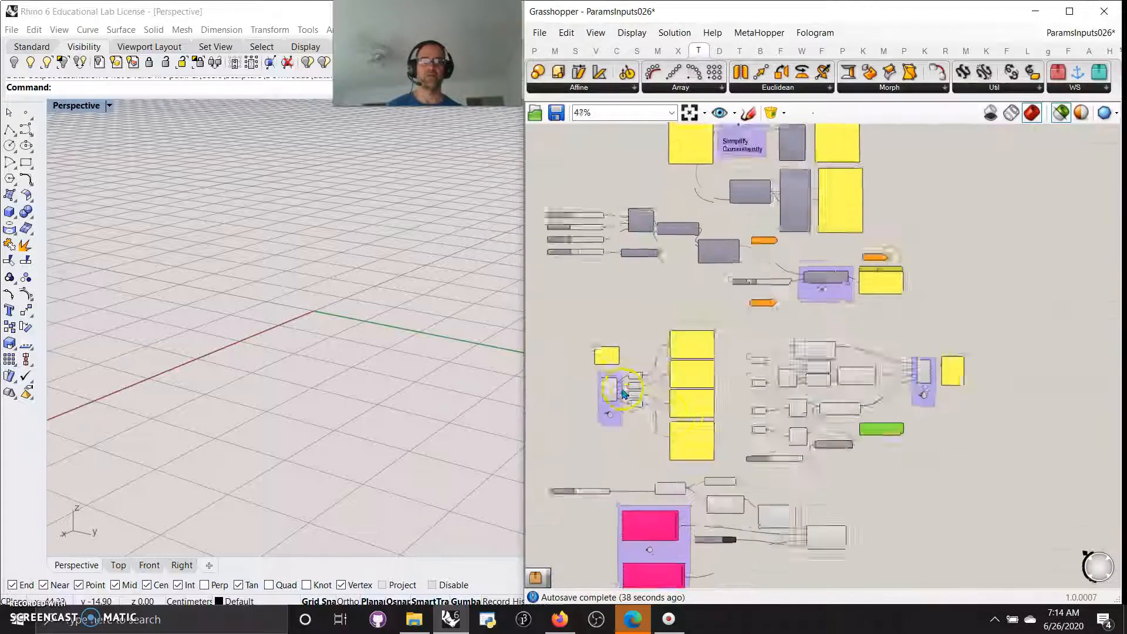
Step: Select the Curve, Point, Brep and Surface parameters of the Data Output example to examine their geometry in the Perspective viewport
scroll(624, 411, "up", 5)
right_click_drag(955, 415, 623, 359)
right_click_drag(1045, 405, 998, 374)
left_click_drag(630, 458, 575, 199)
scroll(378, 382, "down", 4)
right_click_drag(377, 382, 166, 395)
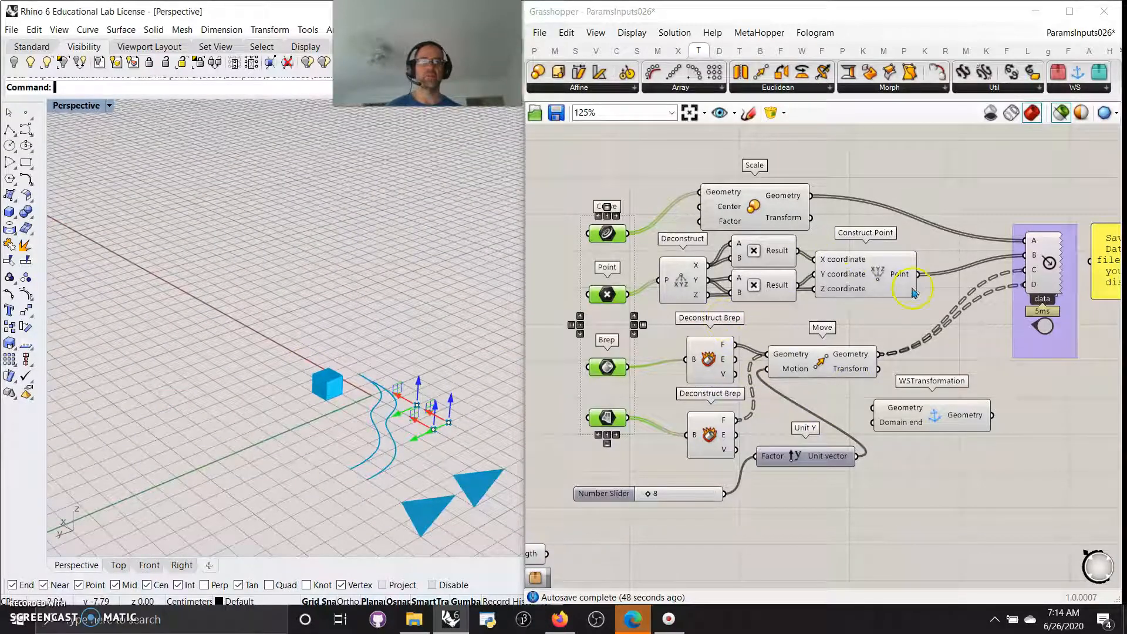
Step: Place the Params Util component with the Exceptions input above the Data Output component
right_click_drag(1091, 408, 999, 414)
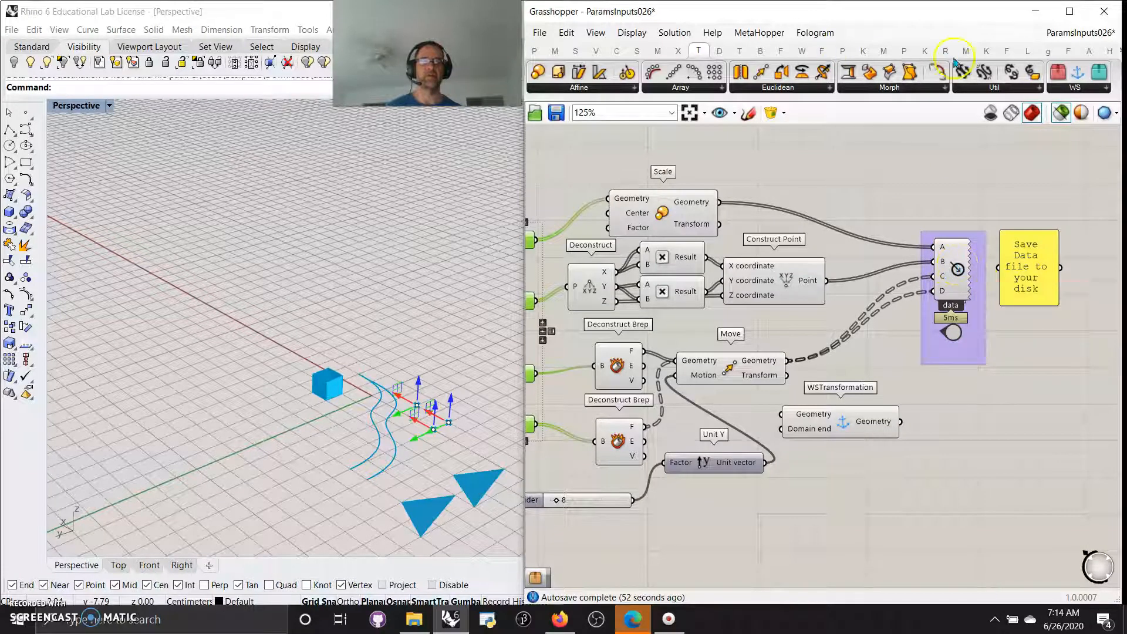
left_click(534, 50)
left_click_drag(972, 72, 907, 168)
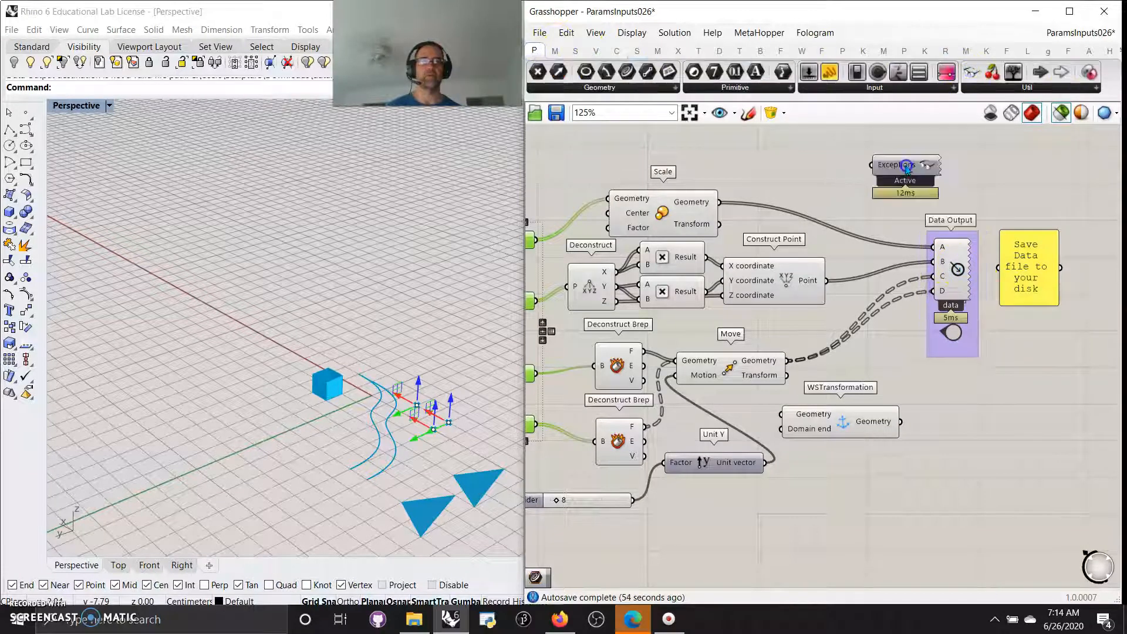
Step: Select the four parameters fed by the Data Input component to examine the loaded geometry in the Perspective viewport
right_click_drag(934, 416, 1045, 401)
mouse_move(563, 328)
right_mouse_down()
mouse_move(602, 317)
mouse_move(866, 322)
right_mouse_up()
right_click_drag(609, 443, 773, 422)
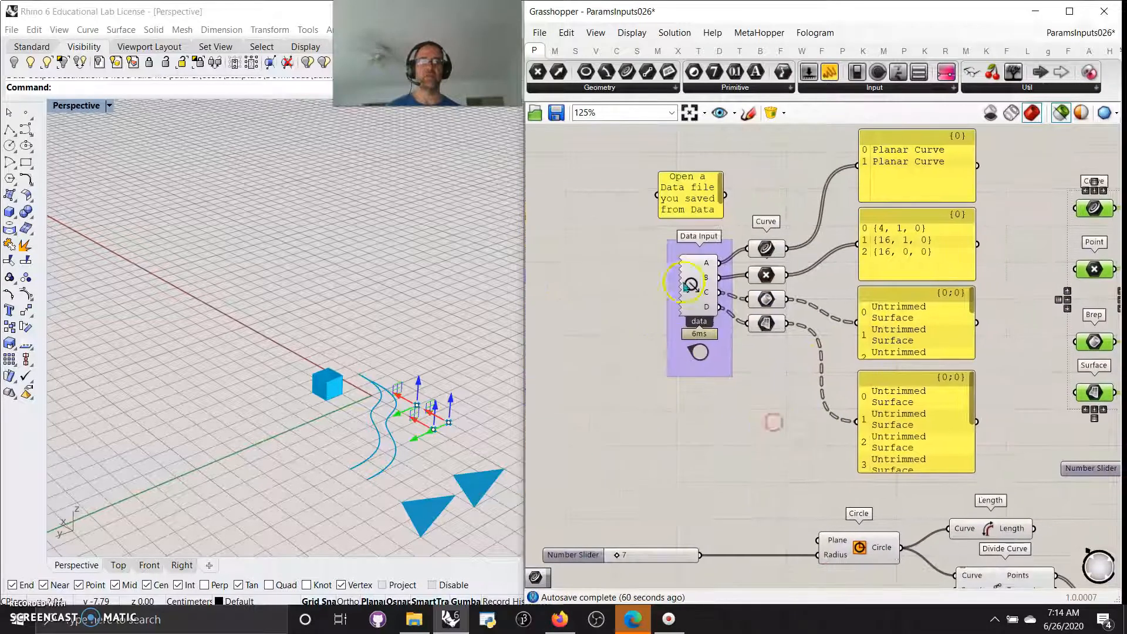
left_click_drag(789, 359, 757, 229)
scroll(344, 459, "down", 5)
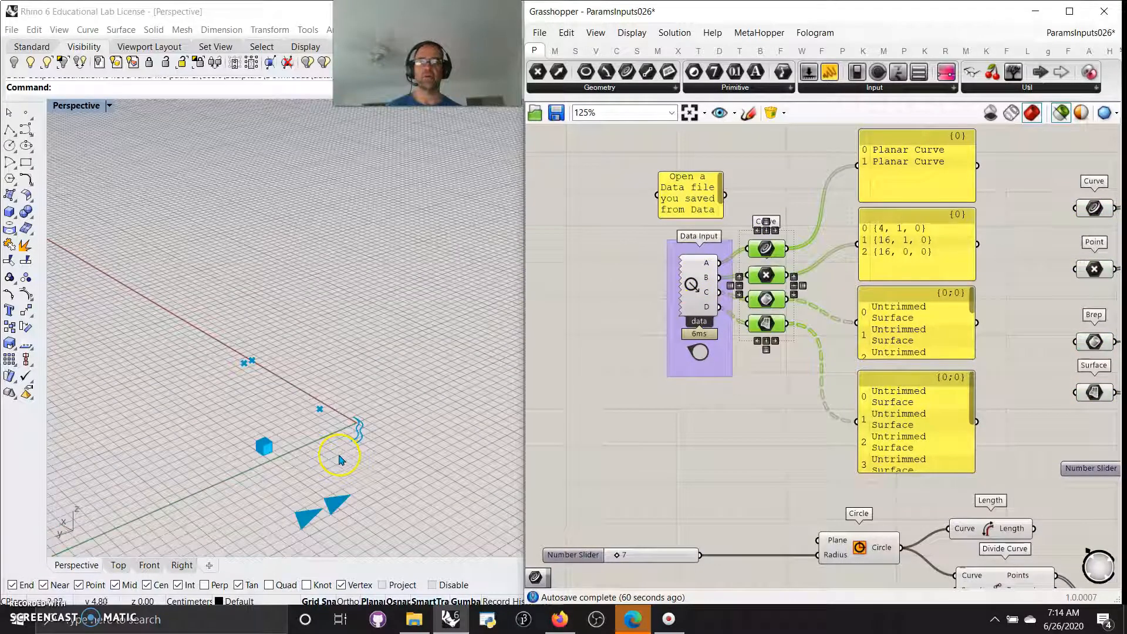
Step: Turn off the selected-only preview and hide the preview of the Gene Pool pipe example's components
left_click(1061, 115)
left_click(493, 471)
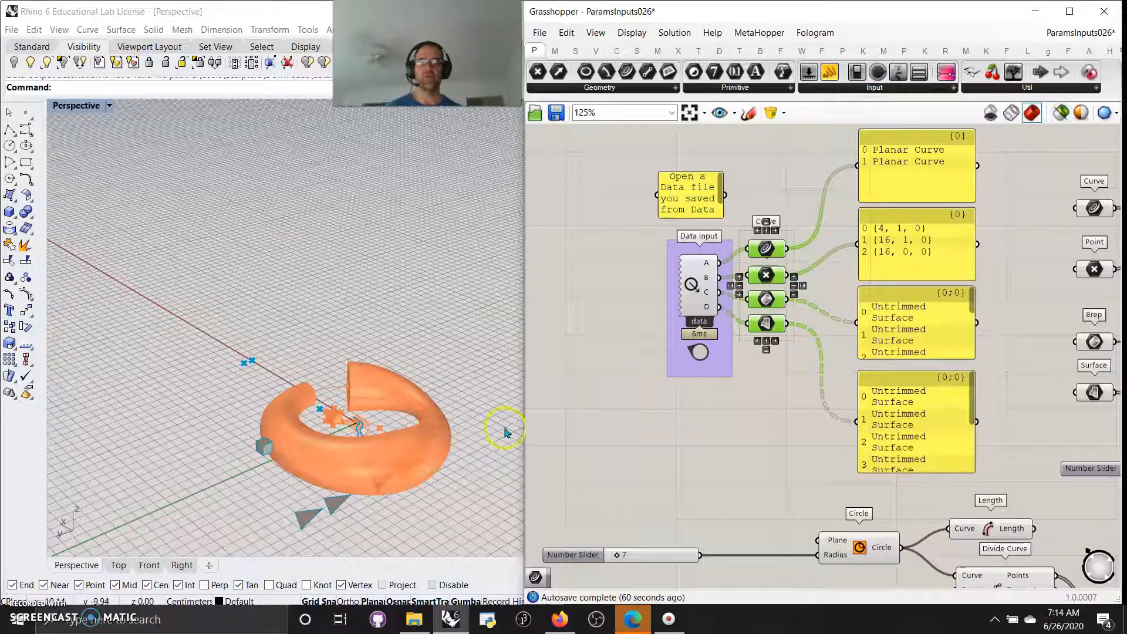
scroll(728, 467, "down", 4)
left_click_drag(966, 483, 553, 306)
right_click(963, 303)
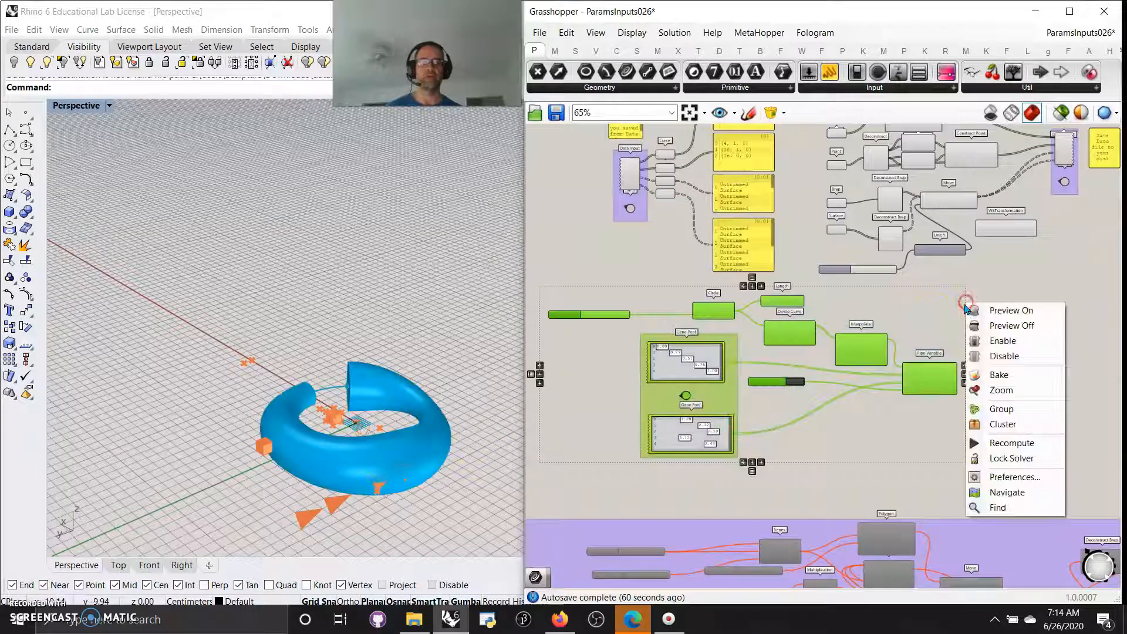
left_click(1006, 325)
Step: Select the Data Output example's four source parameters to compare their geometry with the transformed geometry in the viewport
right_click_drag(448, 395, 448, 443)
right_click_drag(931, 265, 914, 371)
left_click_drag(835, 356, 801, 231)
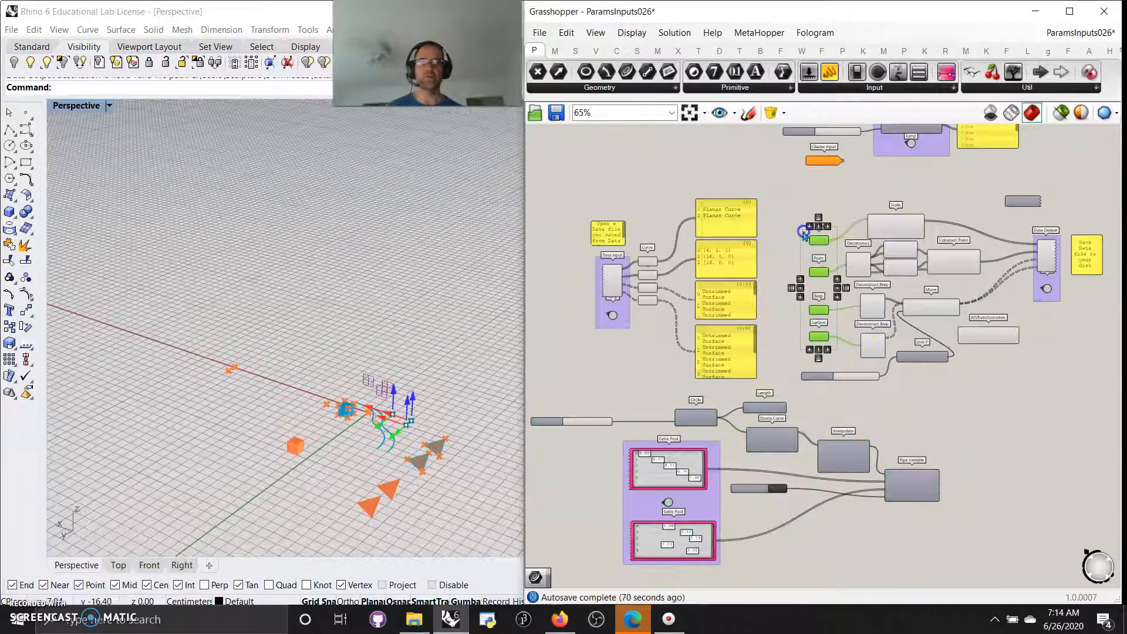
right_click_drag(390, 439, 391, 445)
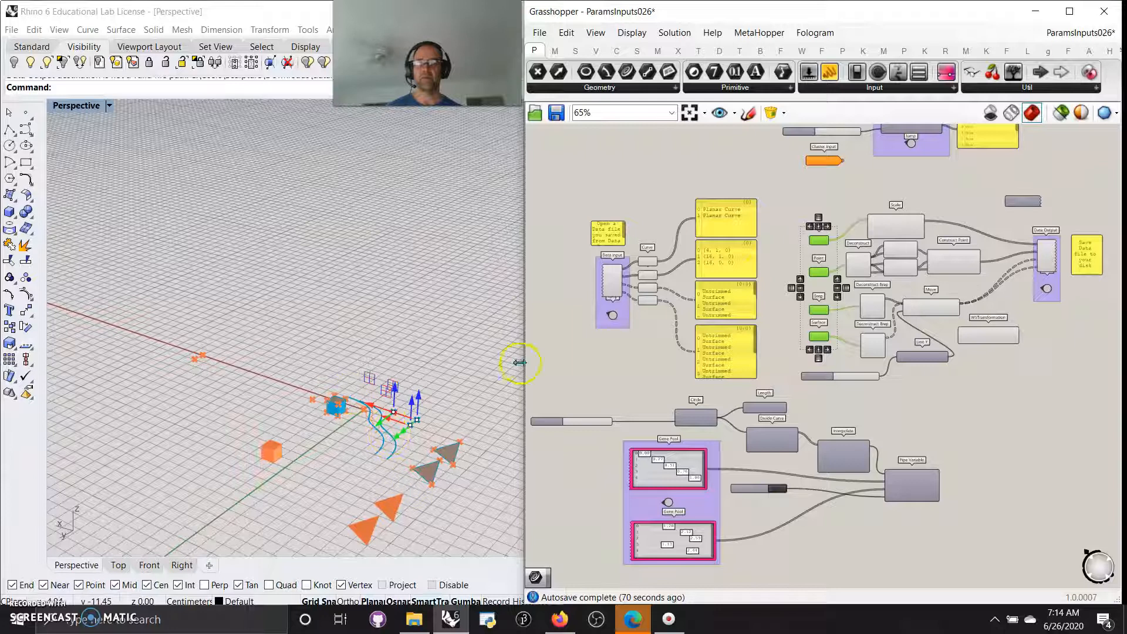
scroll(829, 247, "up", 5)
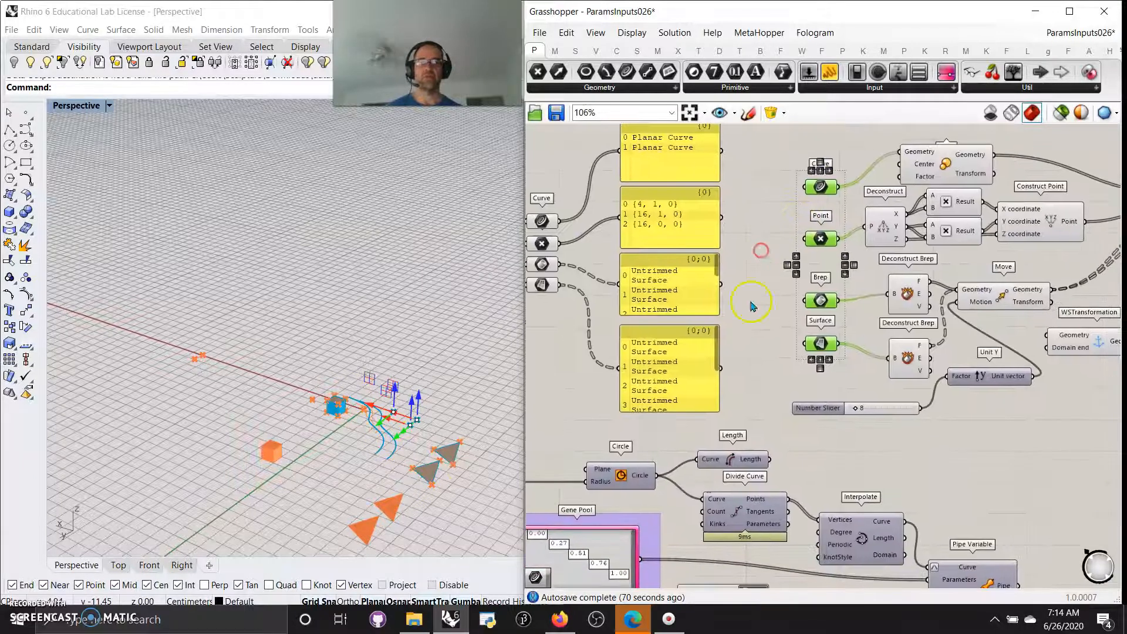
right_click_drag(573, 363, 674, 368)
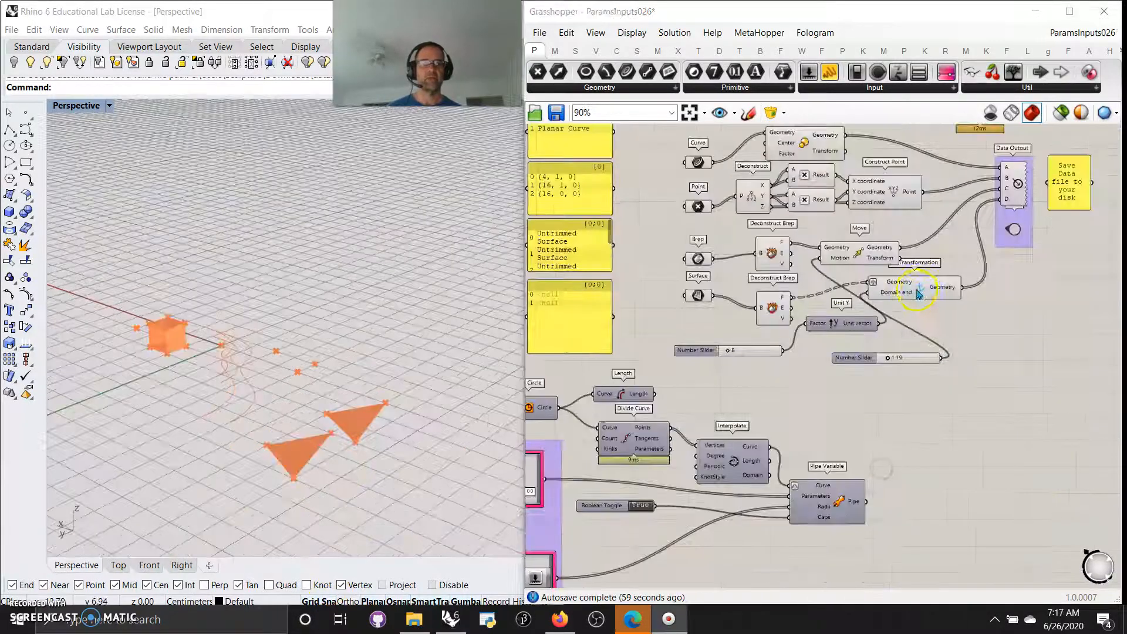
Step: Replace the WSTransformation cluster by routing the surface's Deconstruct Brep faces through Move into Data Output input D
left_click_drag(919, 294, 977, 303)
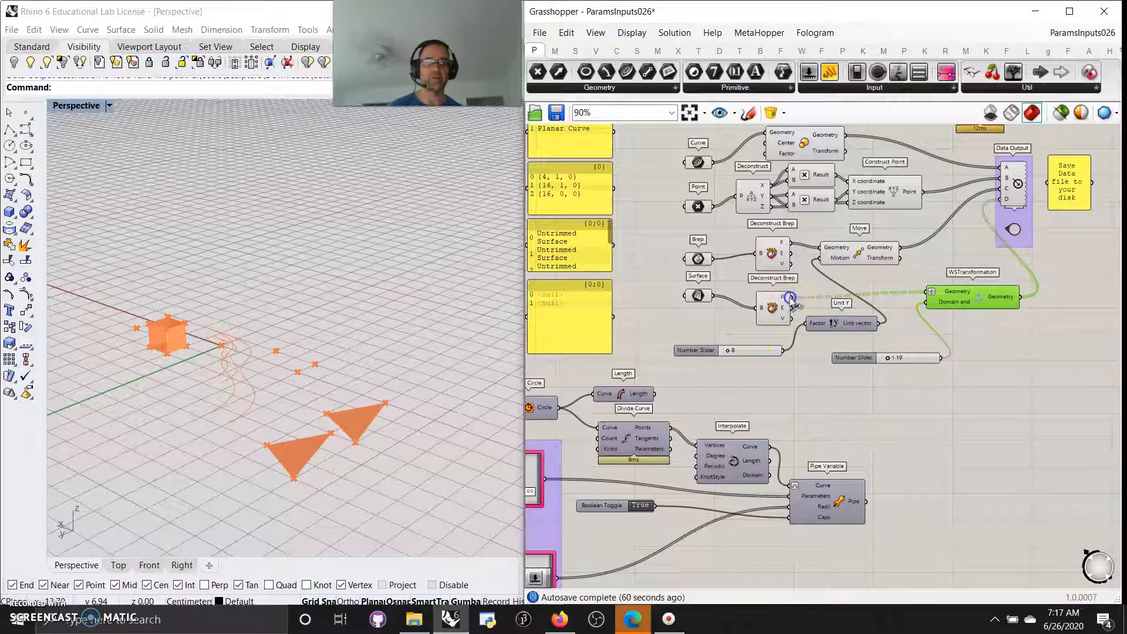
left_click_drag(790, 298, 821, 247)
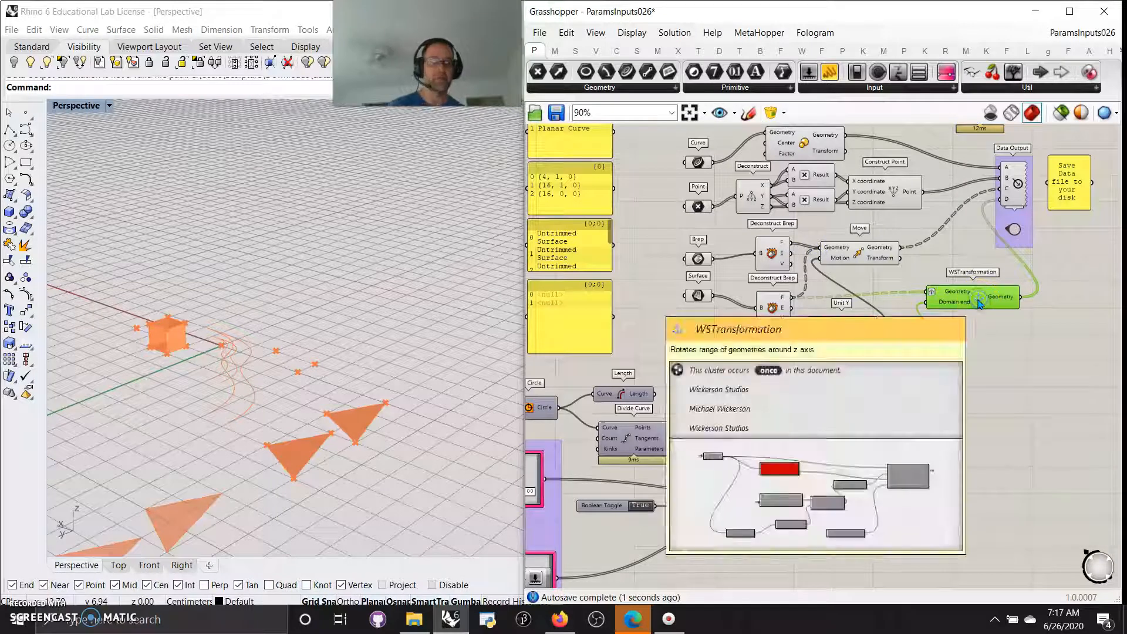
key("Delete")
left_click_drag(907, 256, 999, 198)
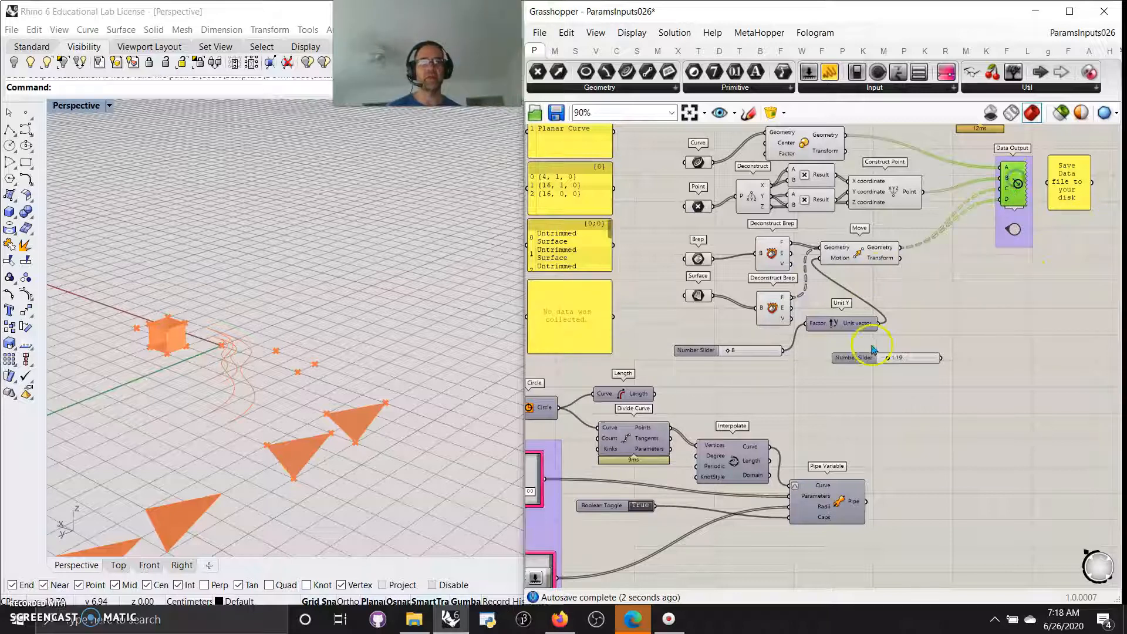
Step: Delete the disconnected 1.10 Number Slider below the Move component
right_click_drag(920, 322, 971, 301)
left_click(964, 340)
key("Delete")
Step: Turn off the preview of all example components above the Gene Pool example
right_click_drag(902, 372, 1047, 411)
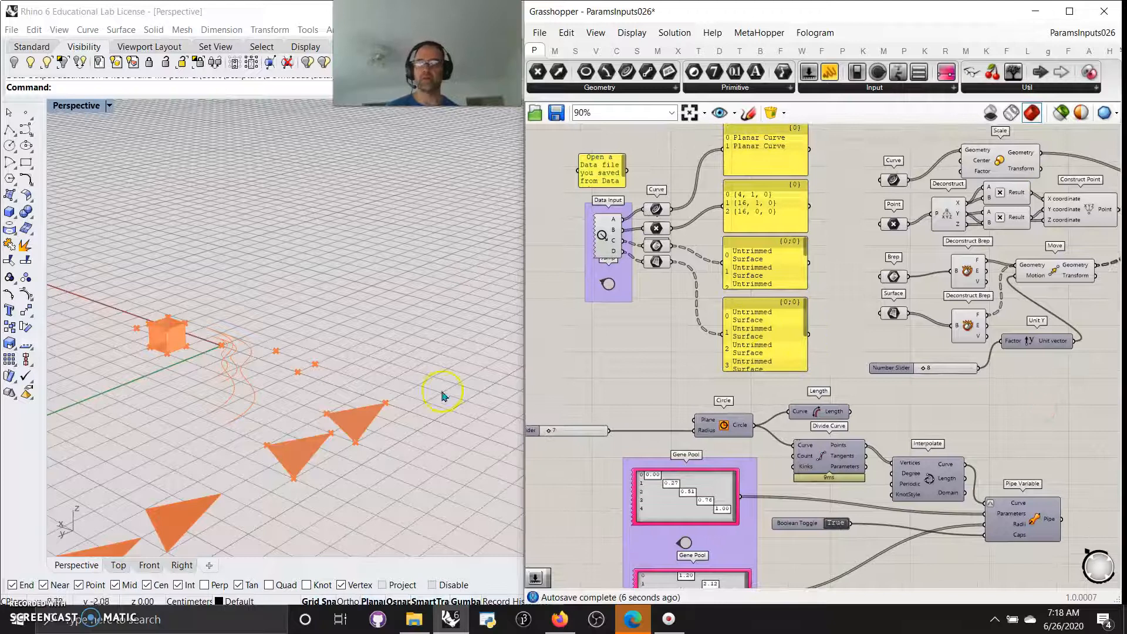
scroll(381, 405, "down", 5)
mouse_move(928, 427)
right_mouse_down()
mouse_move(916, 302)
mouse_move(902, 281)
right_mouse_up()
right_click_drag(913, 467, 955, 466)
scroll(942, 437, "down", 6)
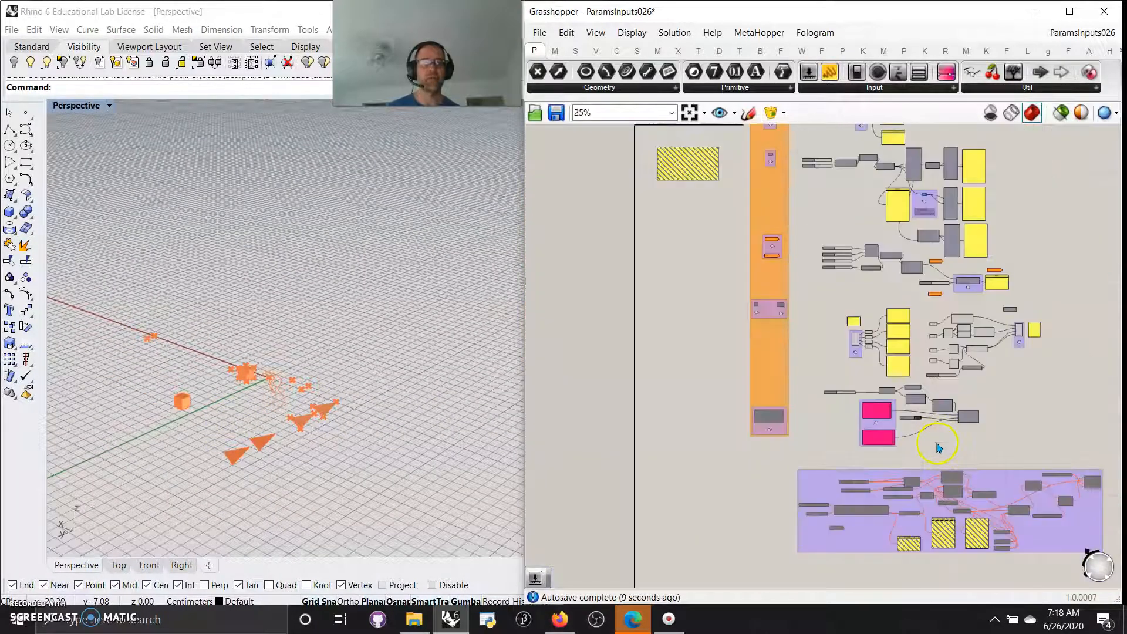
left_click_drag(982, 425, 736, 155)
right_click(995, 187)
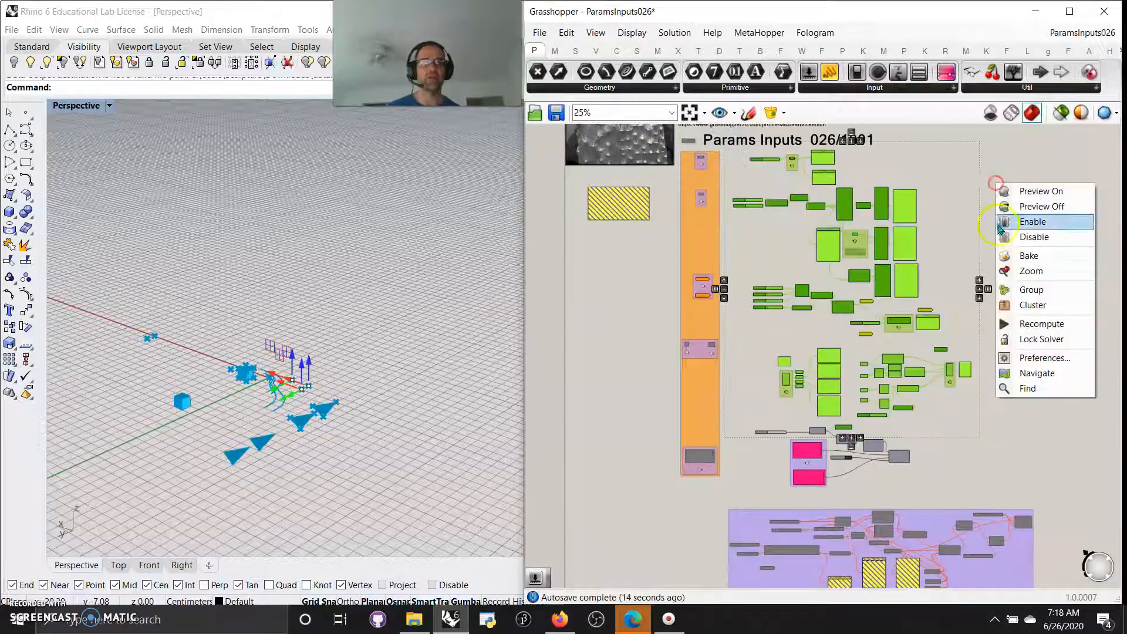
left_click(1032, 204)
Step: Turn on the preview of the Gene Pool example's components to show the variable pipe
scroll(880, 411, "up", 4)
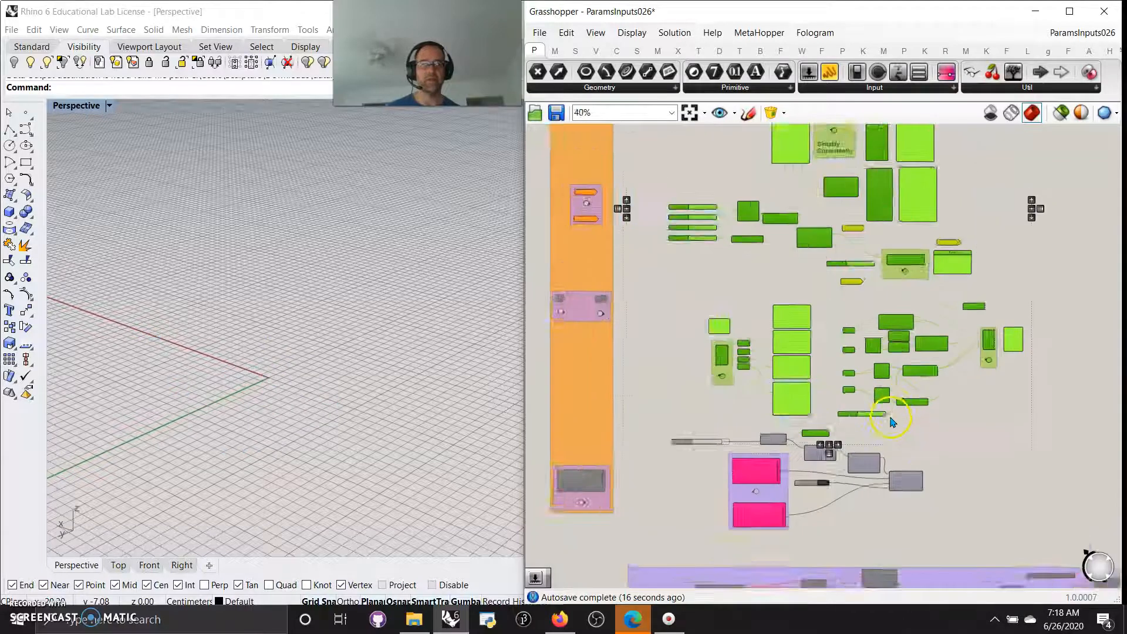
left_click_drag(978, 424, 680, 287)
right_click(1051, 314)
left_click(1060, 333)
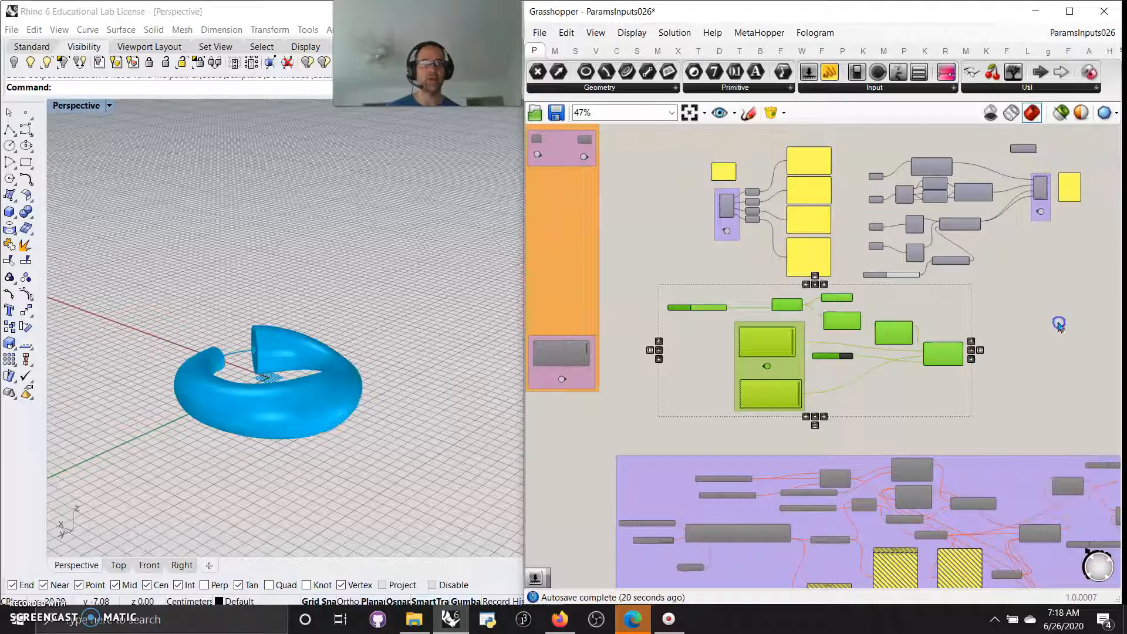
left_click(708, 324)
Step: Limit the viewport preview to selected components and step through the Gene Pool example's Circle and Length components
scroll(792, 302, "up", 2)
left_click(791, 302)
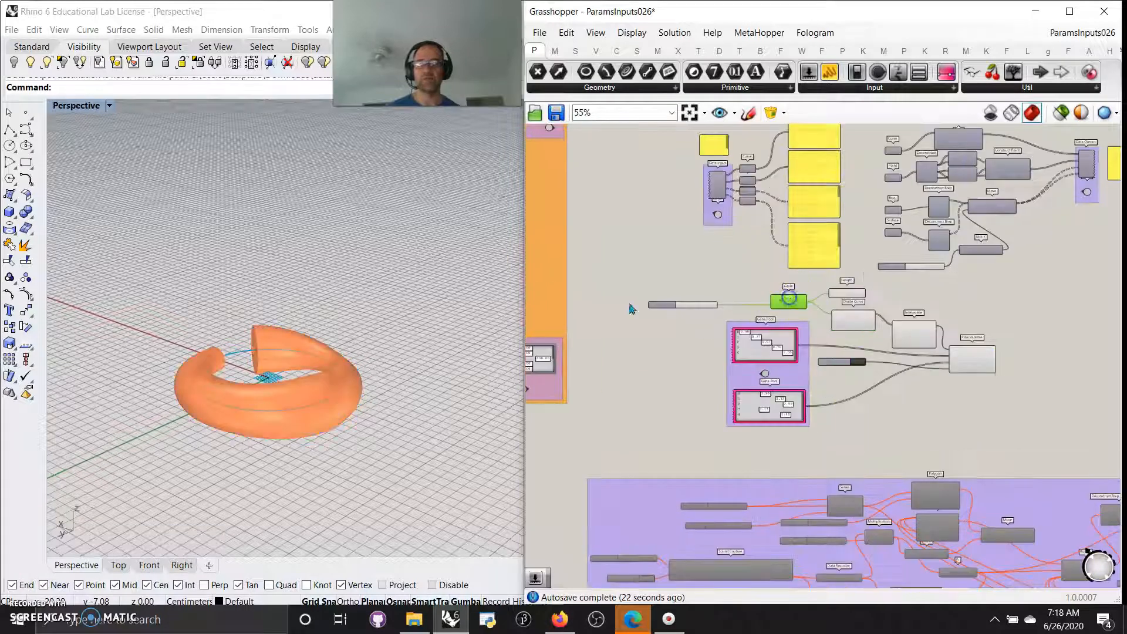
left_click(1061, 113)
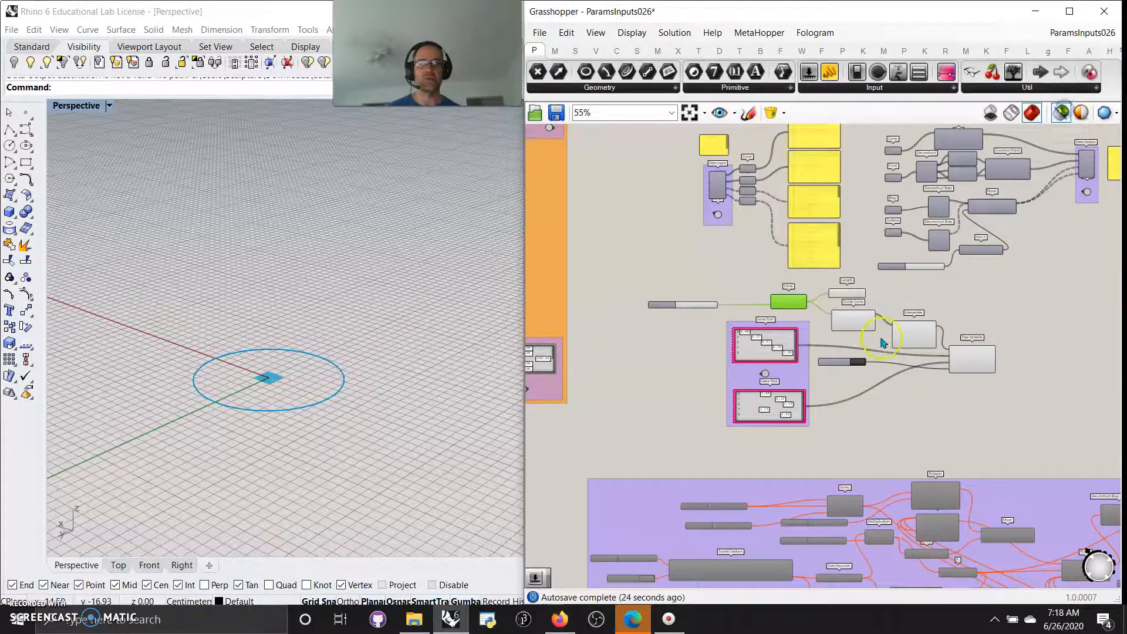
scroll(889, 338, "up", 6)
left_click(781, 225)
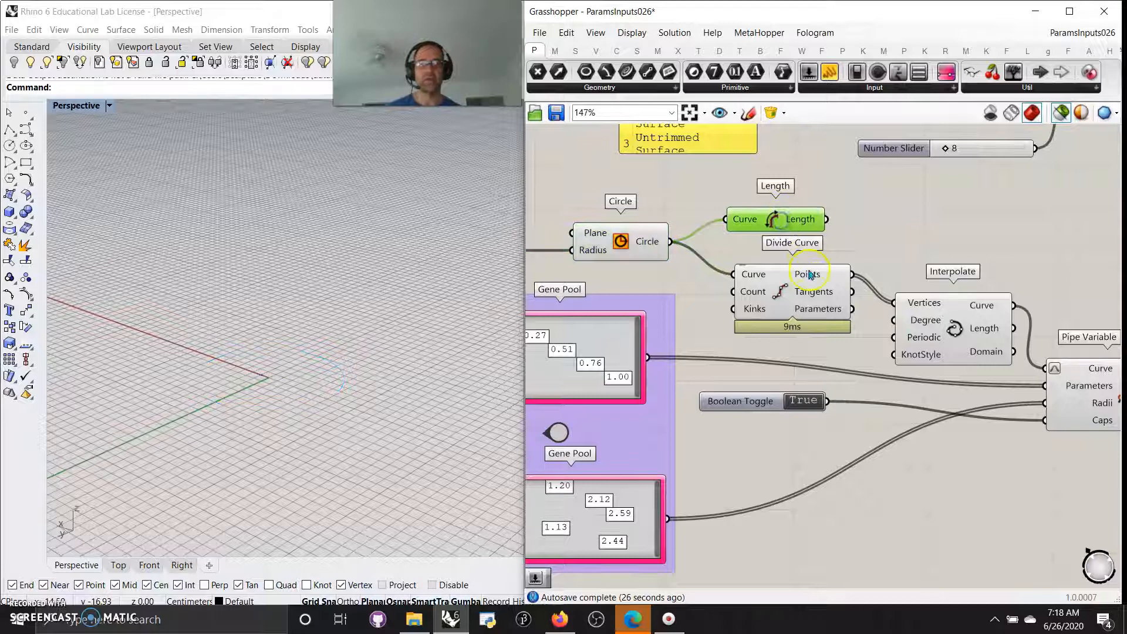
Step: Select the Divide Curve, Interpolate and Pipe Variable components one after another to inspect the geometry each produces
left_click(815, 285)
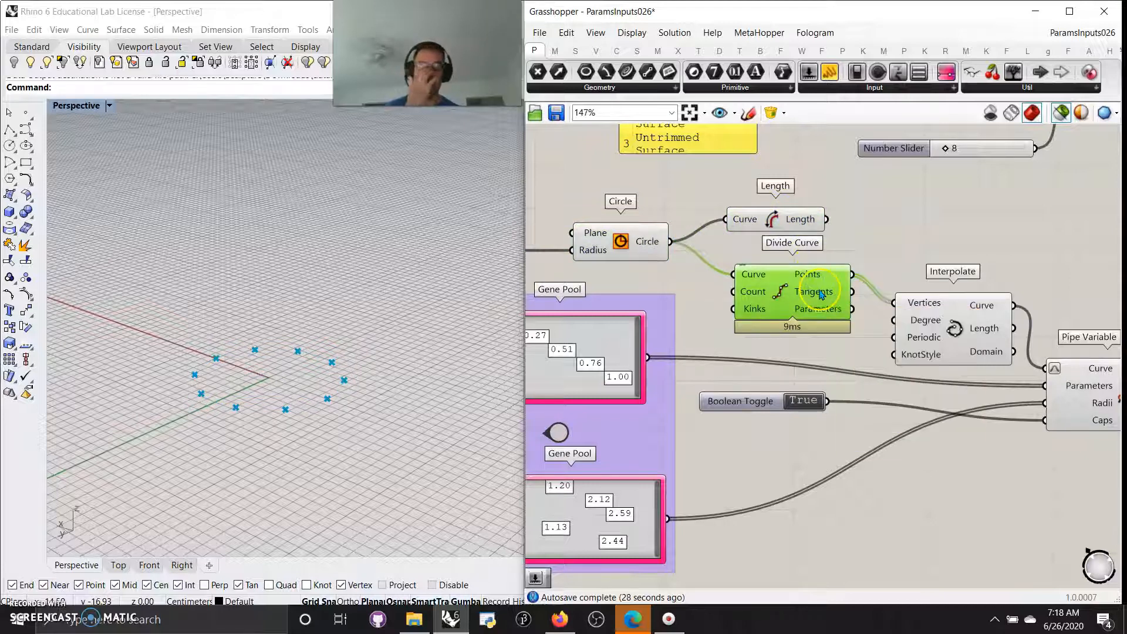
mouse_move(822, 302)
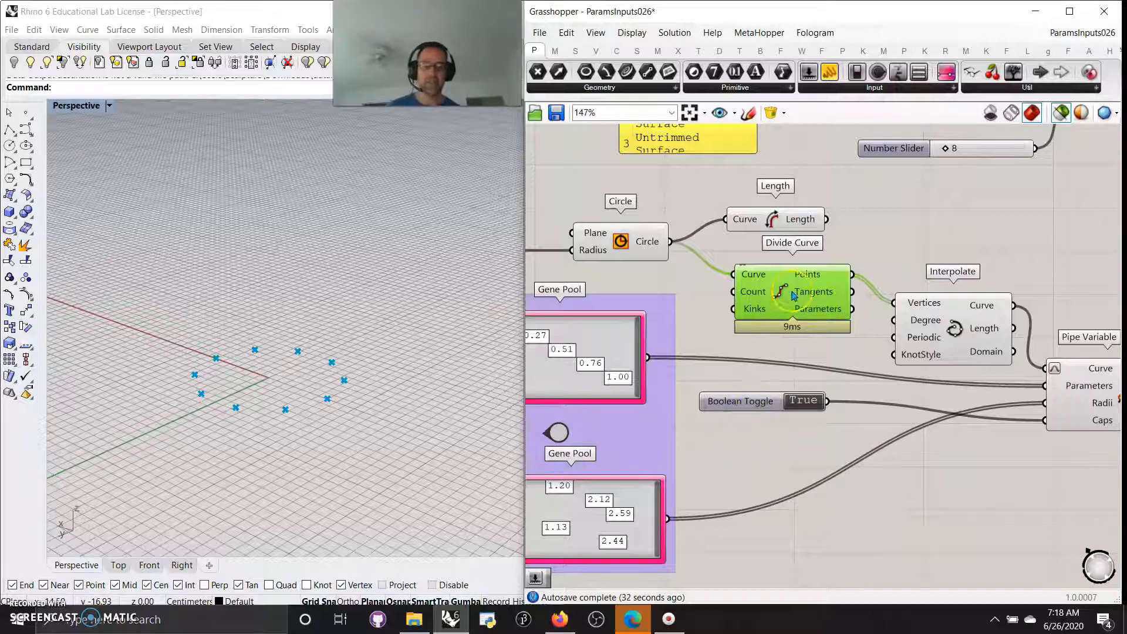
left_click(960, 327)
right_click_drag(301, 410, 368, 486)
right_click_drag(917, 498, 900, 455)
left_click(1011, 341)
right_click_drag(797, 428, 977, 457)
Step: Move the Boolean Toggle to just below the Pipe Variable component and select Pipe Variable to preview the pipe
left_click(757, 369)
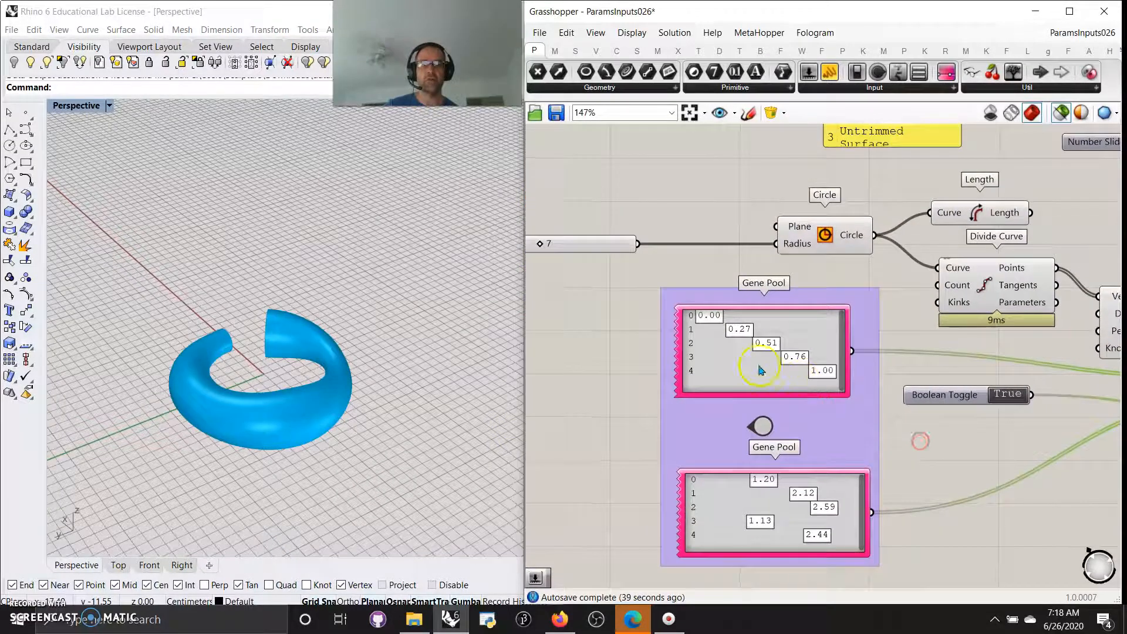
scroll(747, 369, "down", 5)
scroll(908, 438, "up", 4)
right_click_drag(859, 420, 934, 426)
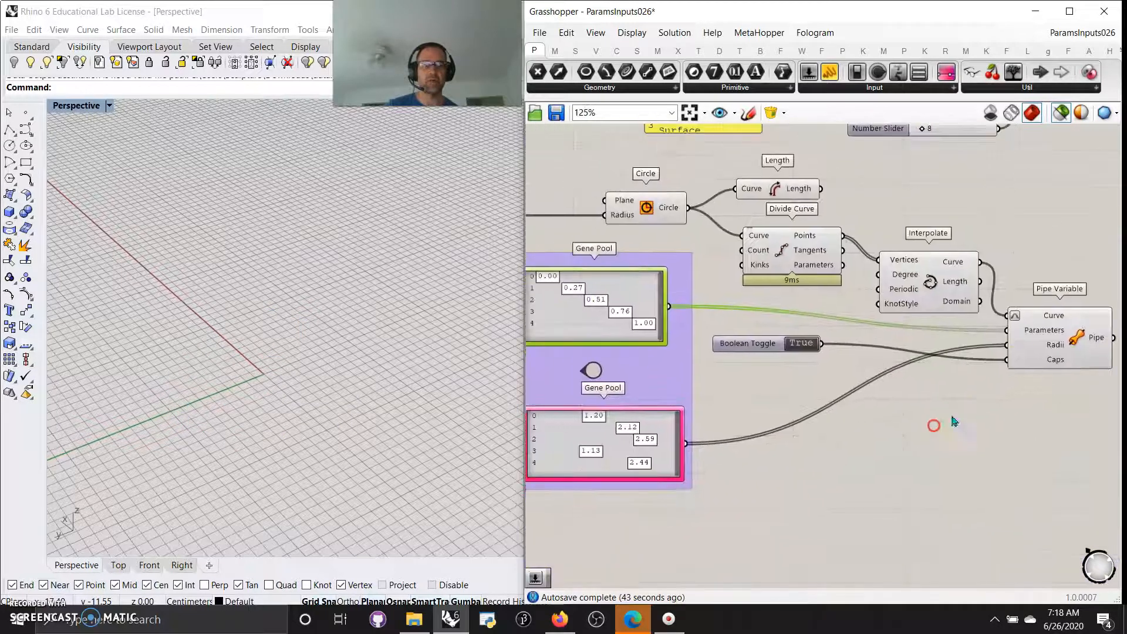
left_click_drag(770, 347, 942, 395)
left_click(1093, 336)
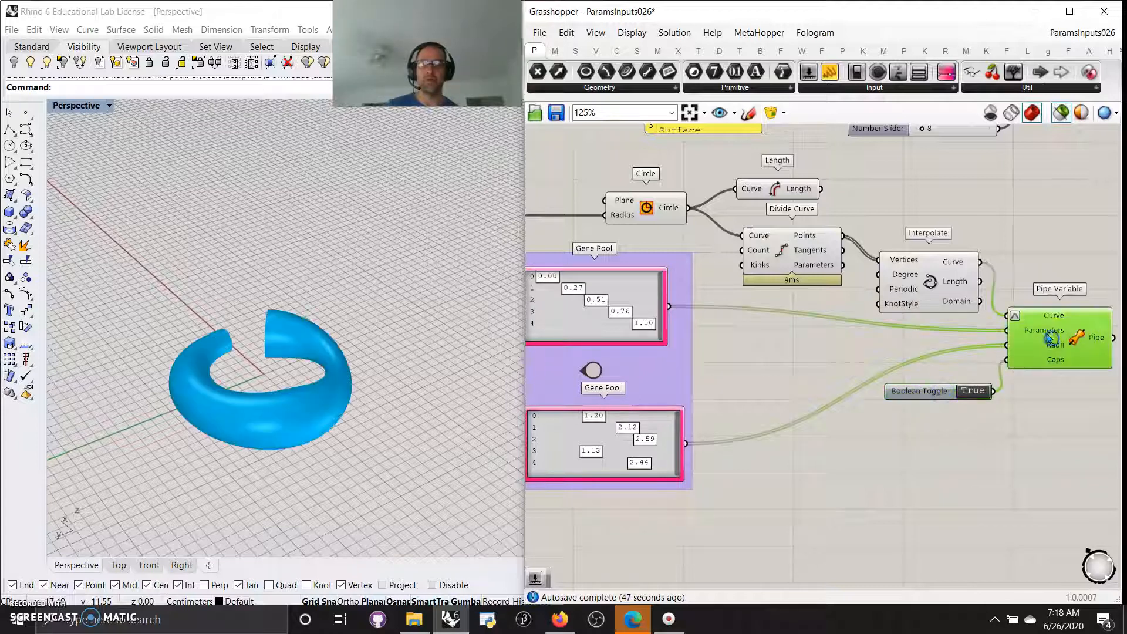
Step: Set the upper Gene Pool's genes 0, 2 and 3 to 0.44, 0.48 and 0.72, and the lower pool's genes 0, 1 and 3 to 1.48, 2.36 and 0.25
right_click_drag(702, 338, 794, 347)
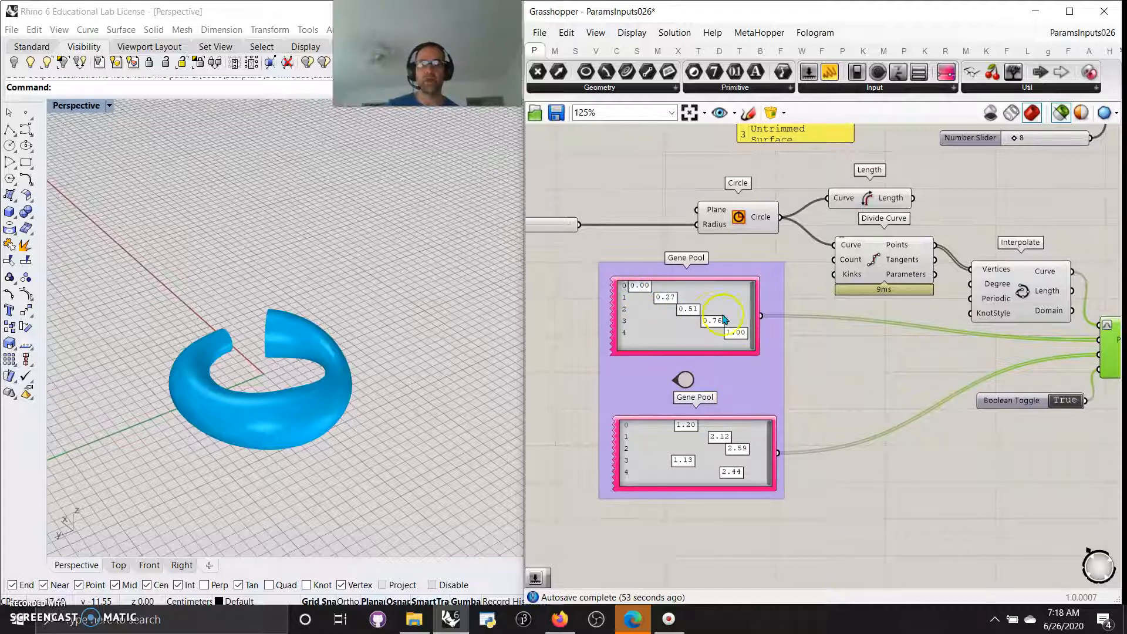
left_click_drag(641, 294, 682, 310)
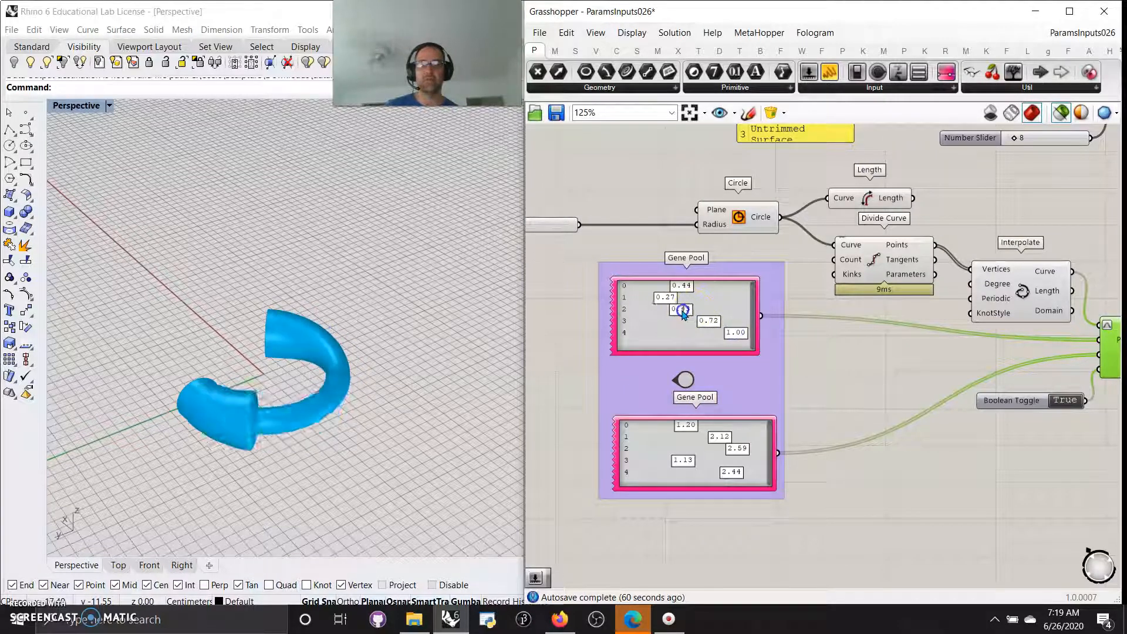
scroll(370, 402, "up", 5)
scroll(384, 404, "down", 5)
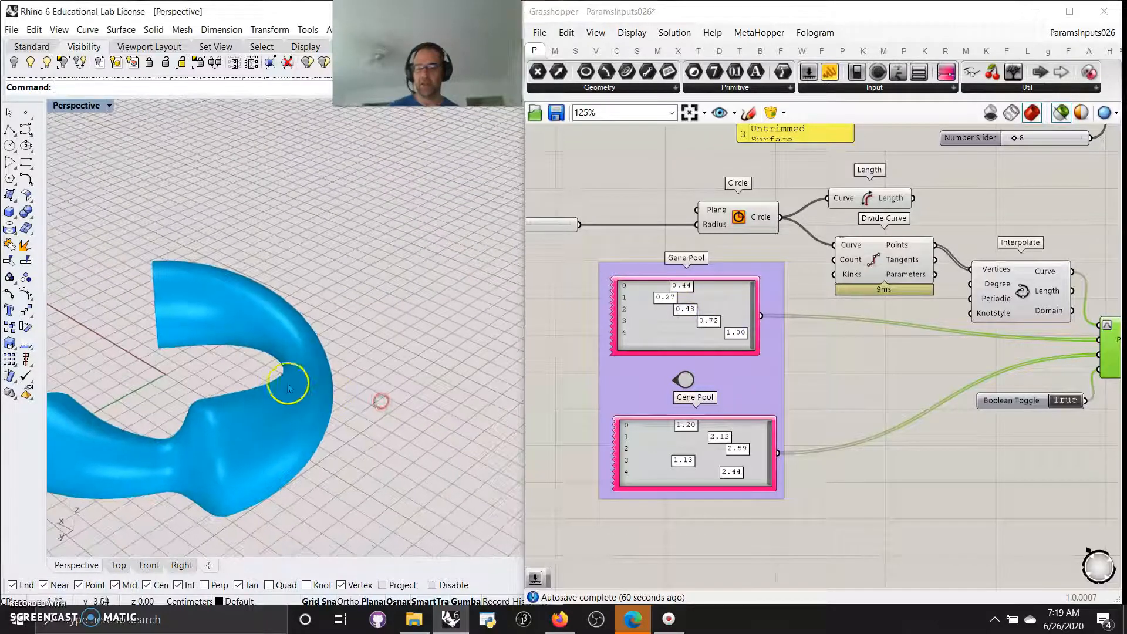
left_click_drag(687, 430, 649, 459)
left_click_drag(730, 472, 709, 475)
Step: Lower the maximum value of the lower Gene Pool in the GeneList Editor, keeping five genes and two decimals
right_click(696, 447)
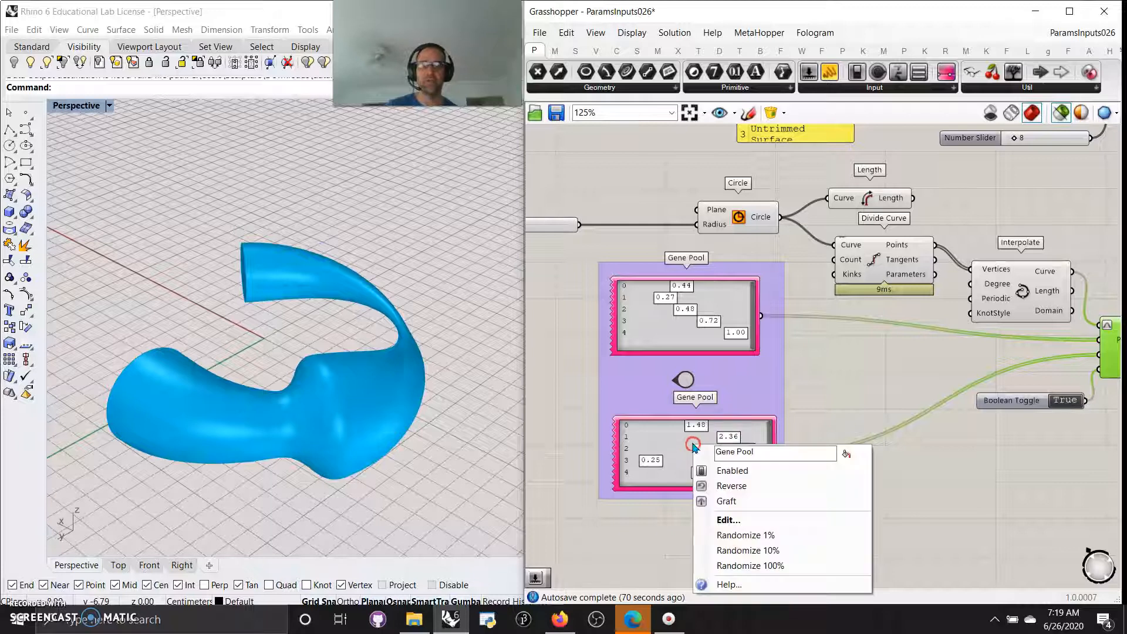
left_click(726, 521)
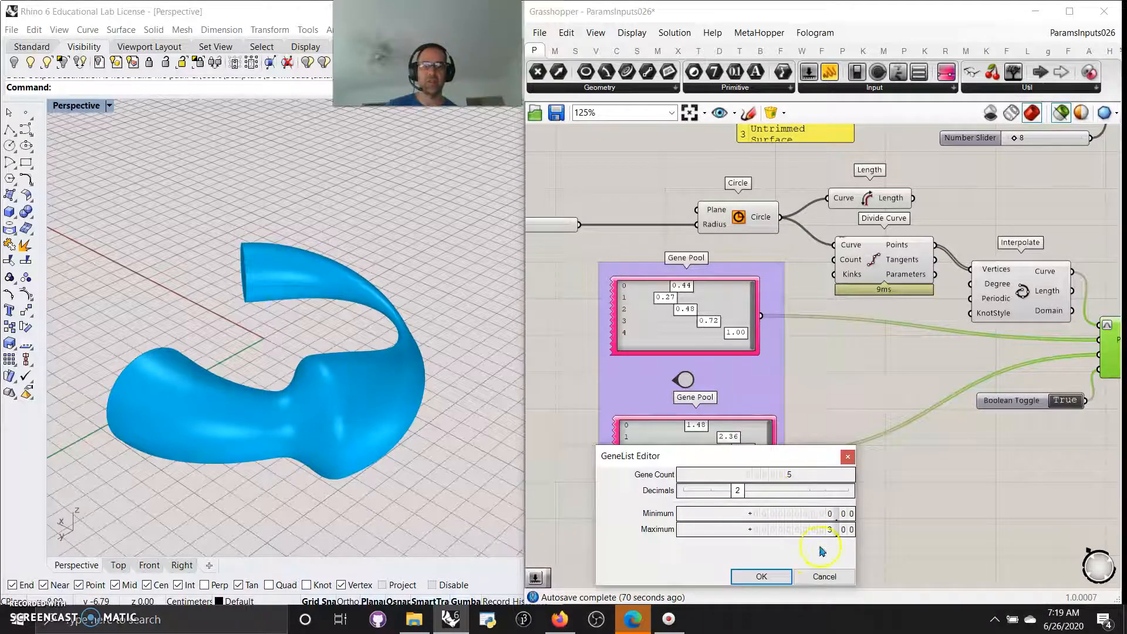
left_click(829, 530)
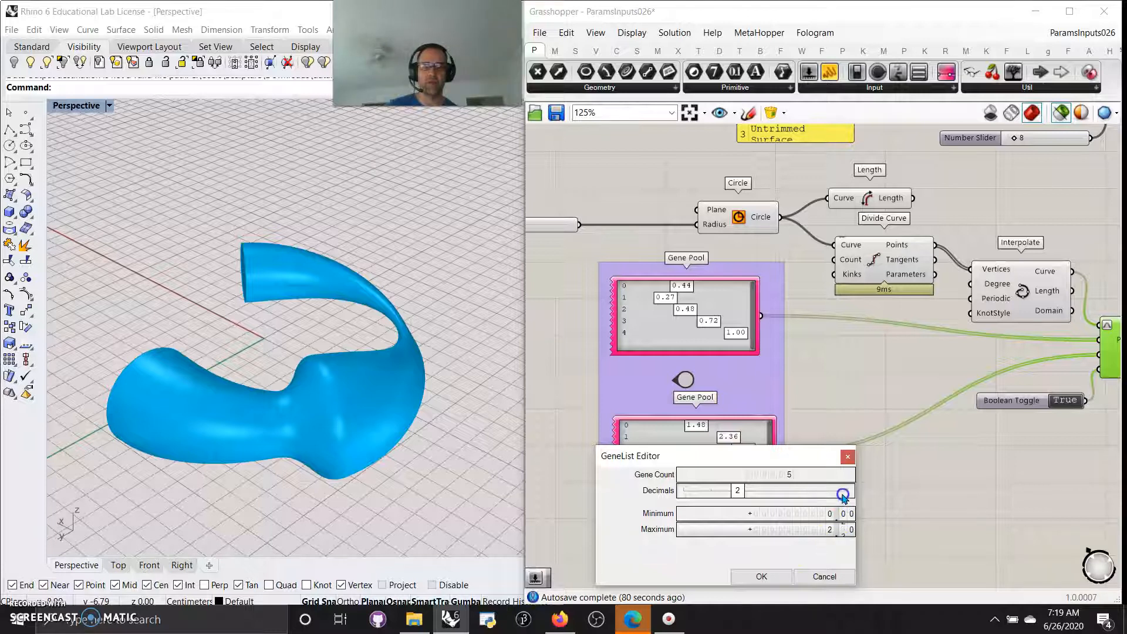
left_click(762, 576)
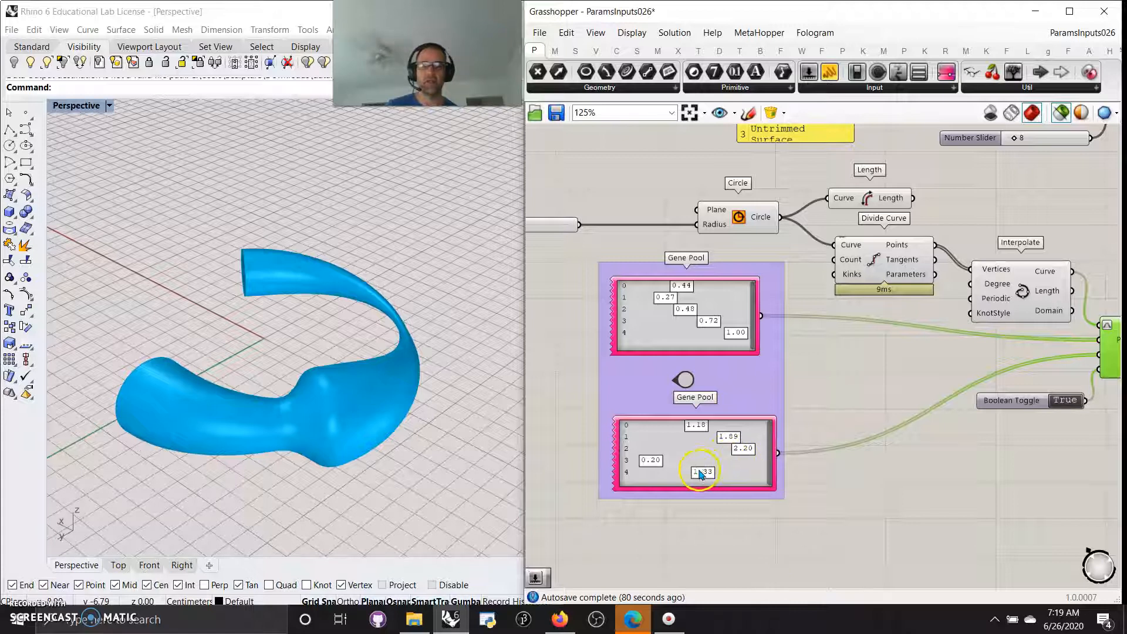
left_click(700, 473)
Step: Randomize the lower Gene Pool's values by 1% twice and by 100% once
right_click(692, 453)
scroll(1017, 482, "down", 2)
right_click_drag(1026, 500, 726, 467)
left_click(805, 361)
right_click_drag(597, 461, 843, 438)
left_click(786, 418)
right_click(790, 417)
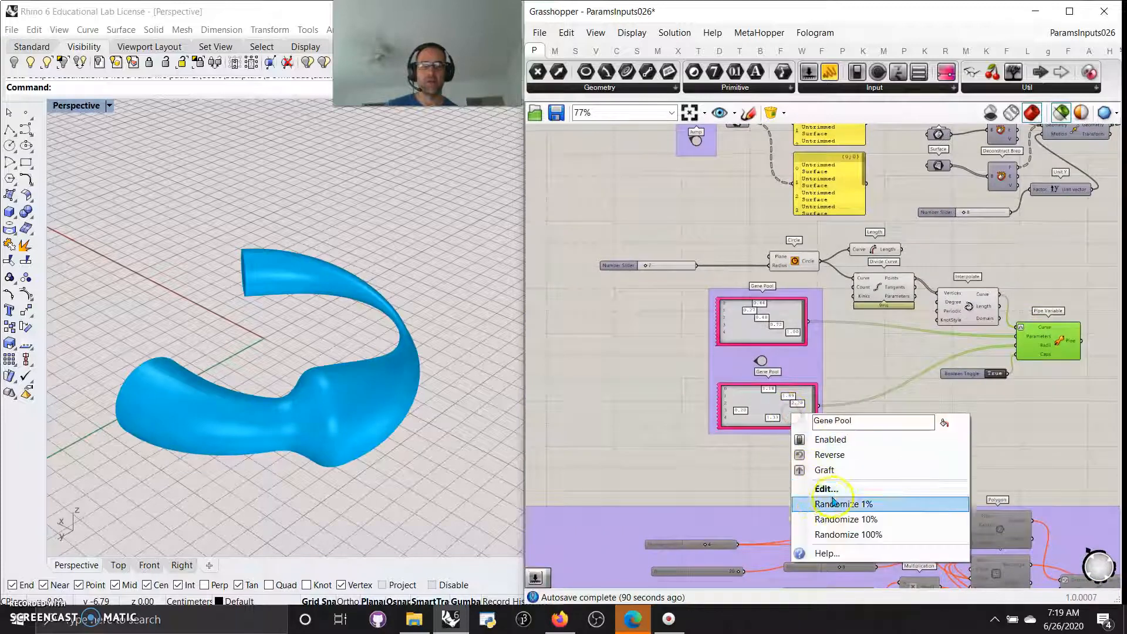
left_click(852, 504)
right_click(800, 419)
left_click(851, 504)
right_click(794, 417)
left_click(855, 533)
Step: Set the upper Gene Pool's gene 0 to 0.00 and gene 3 to 0.71, and select Pipe Variable to preview the pipe
right_click_drag(422, 411, 571, 340)
scroll(392, 420, "up", 8)
scroll(754, 322, "up", 3)
right_click_drag(753, 322, 789, 358)
left_click_drag(805, 332, 823, 365)
scroll(338, 356, "down", 5)
right_click_drag(351, 375, 259, 410)
right_click_drag(998, 416, 765, 361)
left_click(973, 331)
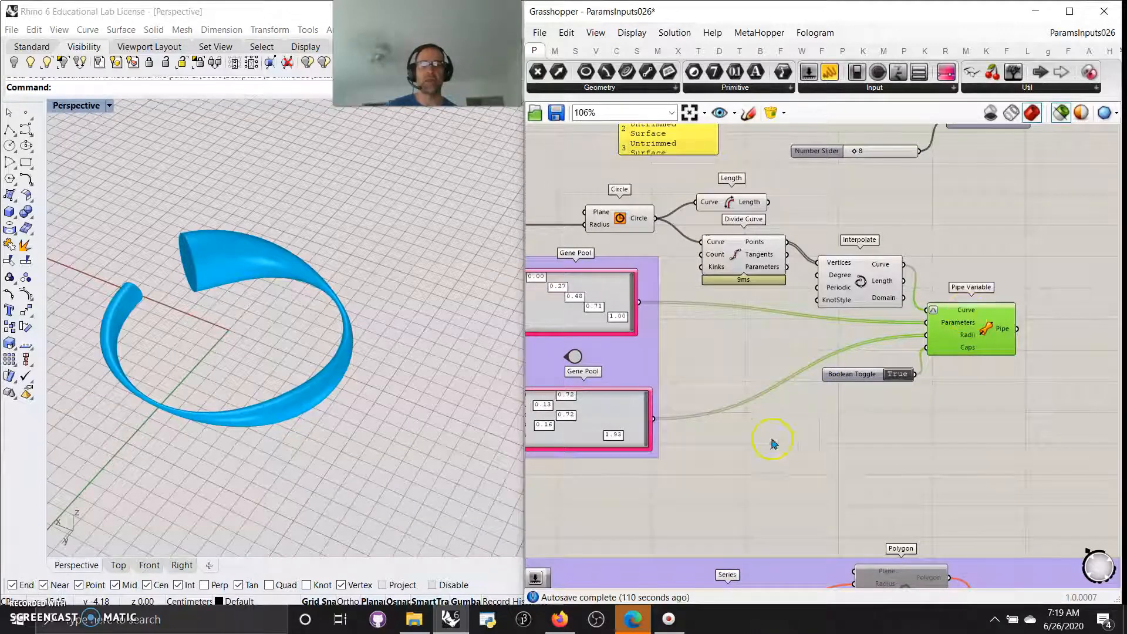
Step: Disable all the example components above the purple sound example group, including the Gene Pool example
scroll(773, 445, "down", 4)
left_click_drag(1029, 439, 617, 266)
right_click(952, 412)
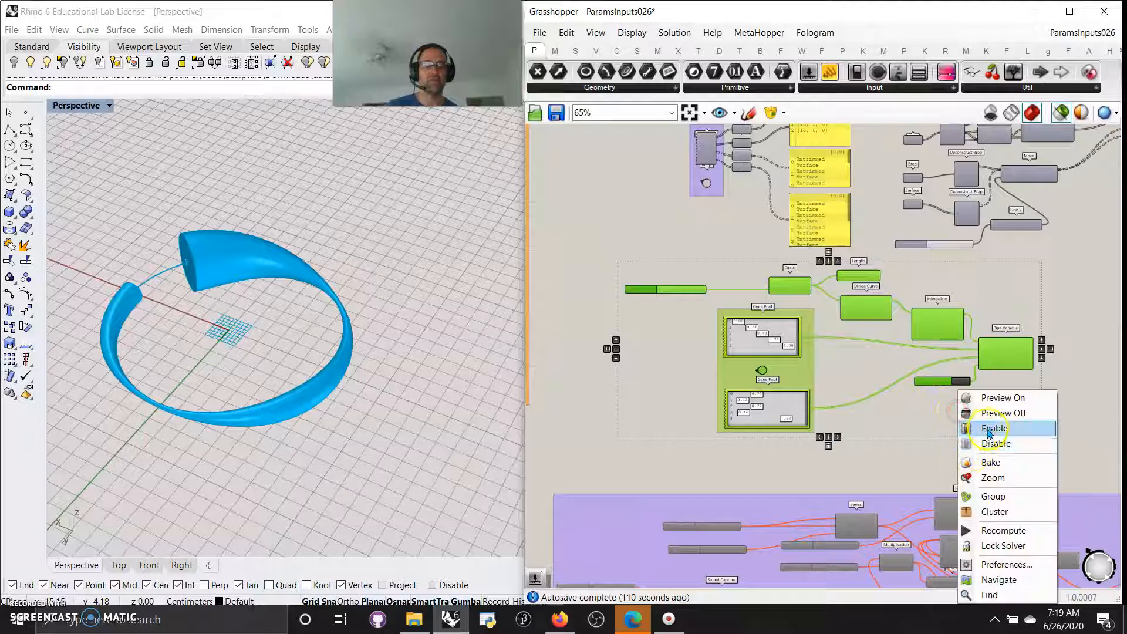
left_click(976, 425)
scroll(925, 420, "down", 5)
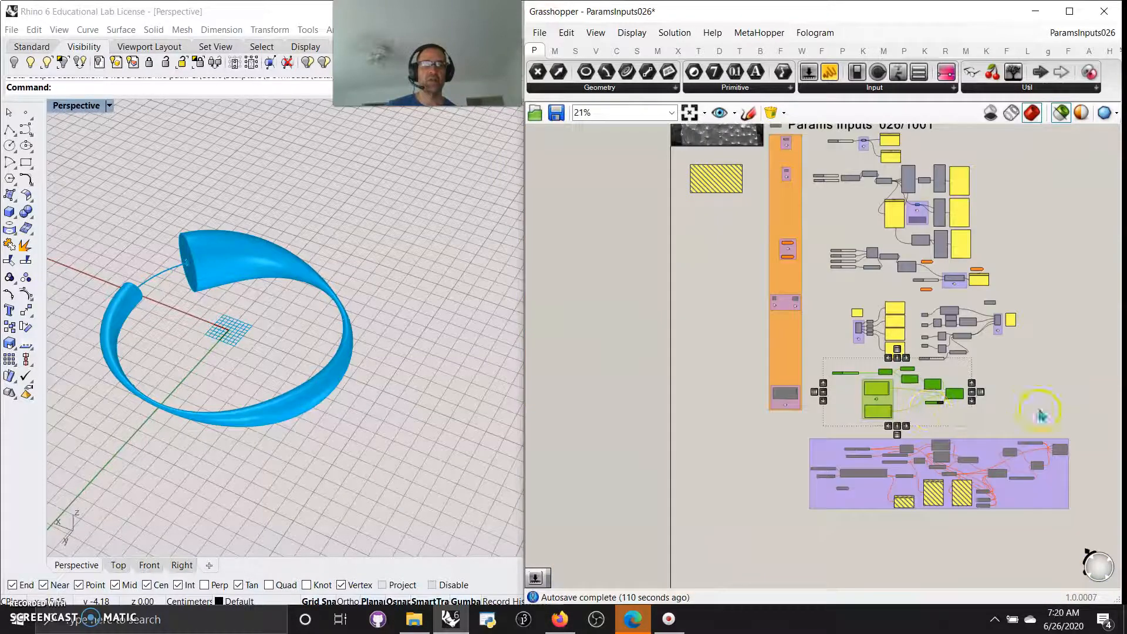
left_click_drag(995, 446, 778, 149)
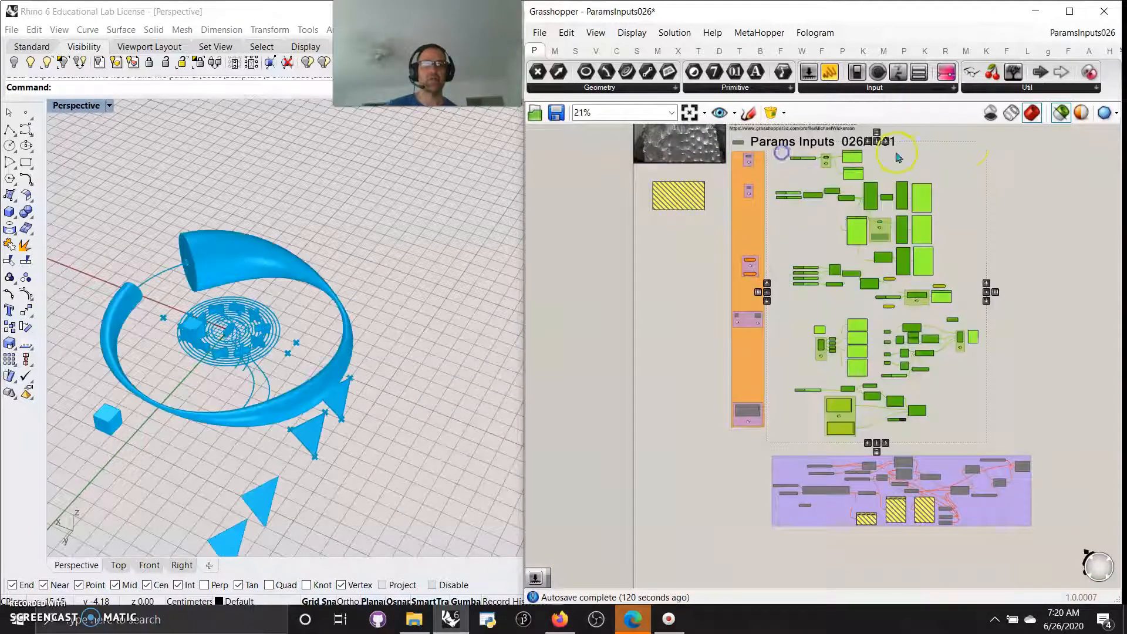
right_click(998, 157)
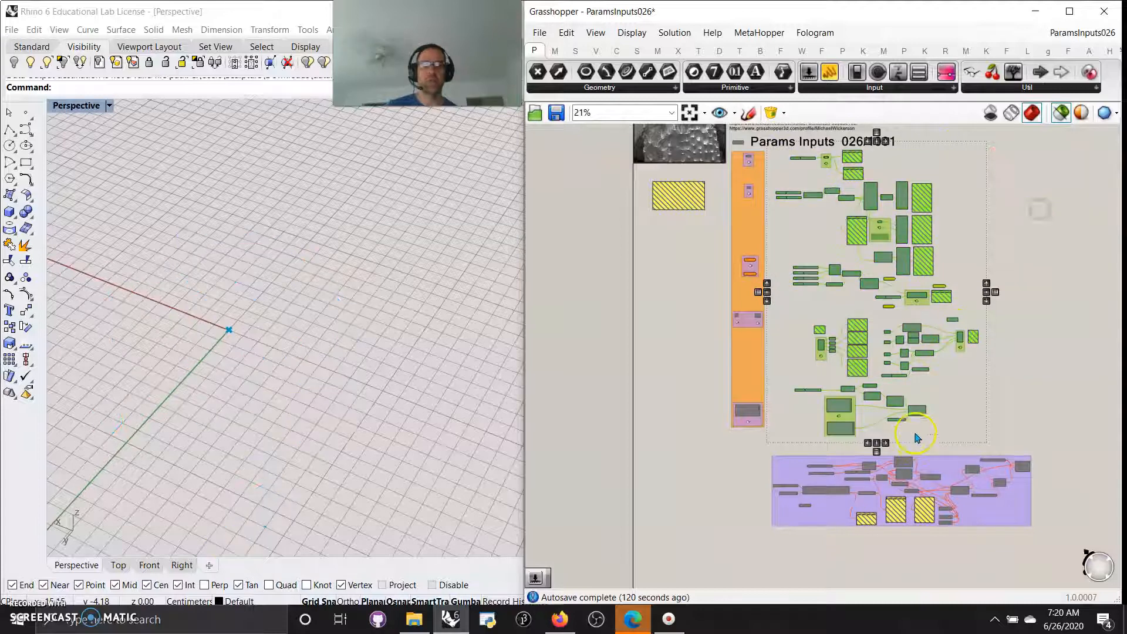
Step: Enable all components of the purple sound example group and view the resulting geometry from the side
right_click_drag(917, 438, 888, 243)
left_click_drag(1005, 350, 702, 250)
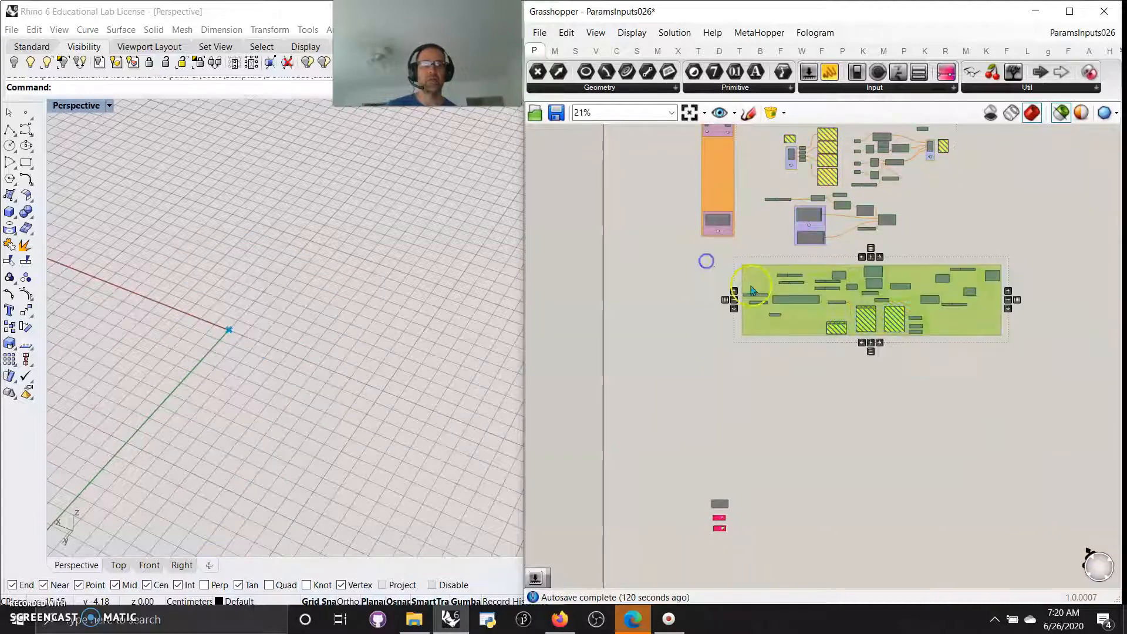
right_click(850, 354)
left_click(880, 394)
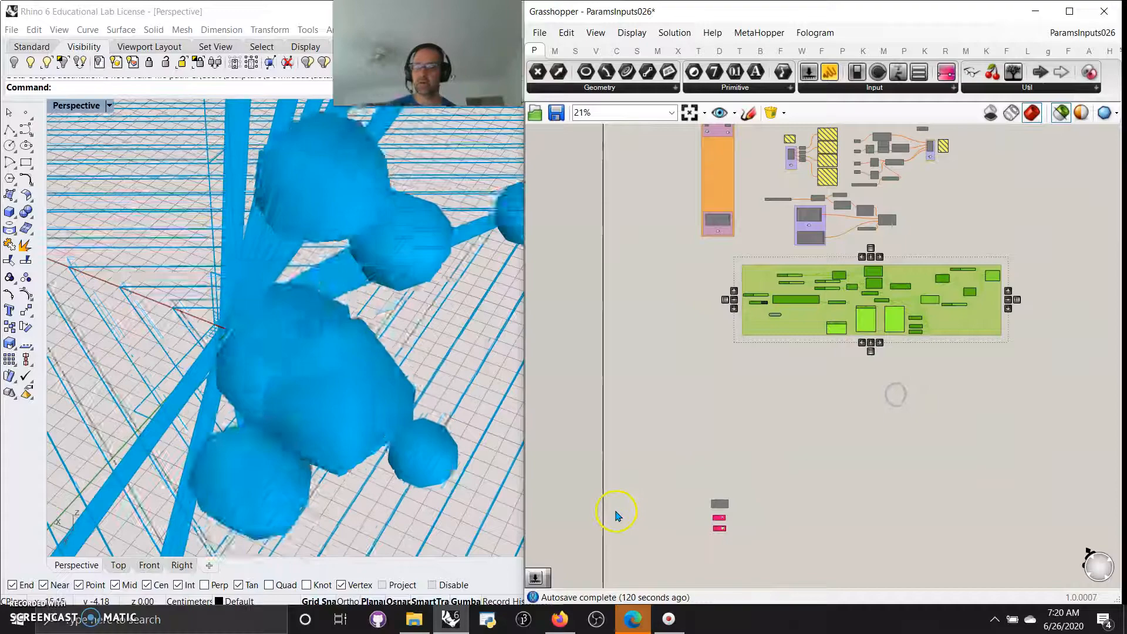
scroll(453, 368, "down", 8)
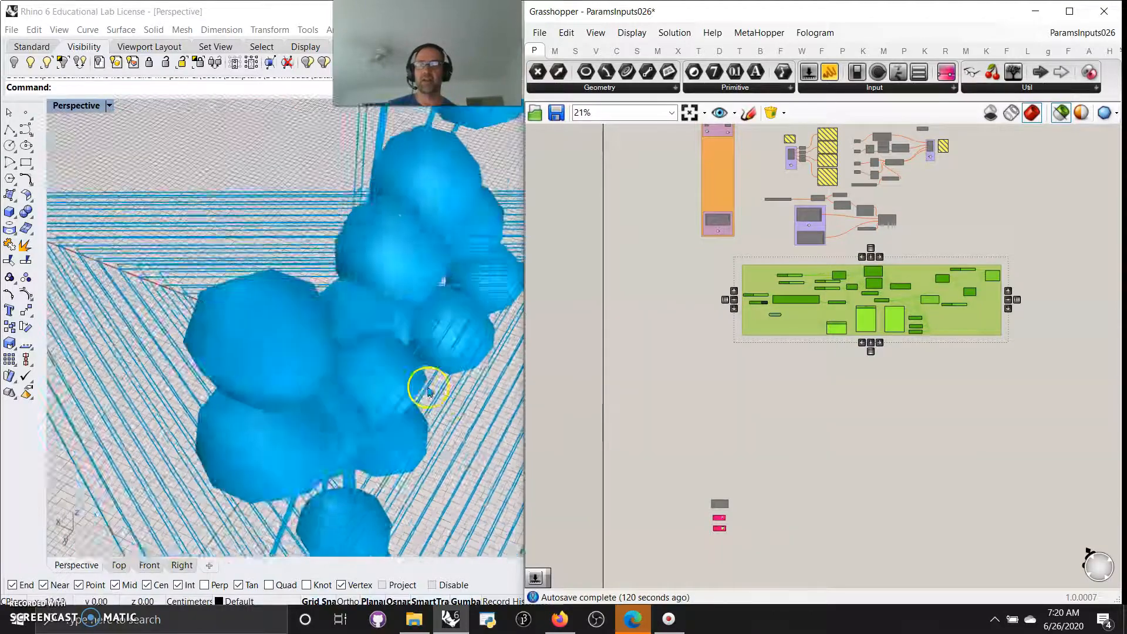
right_click_drag(428, 395, 330, 350)
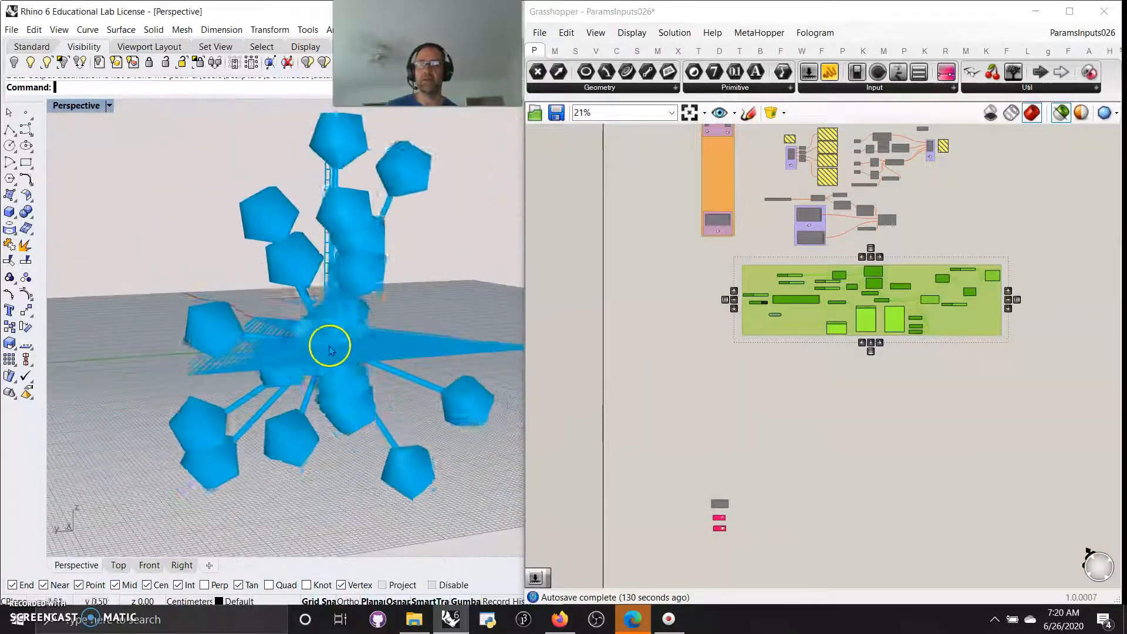
Step: Ungroup the sound example so its components sit directly on the canvas
scroll(810, 297, "up", 8)
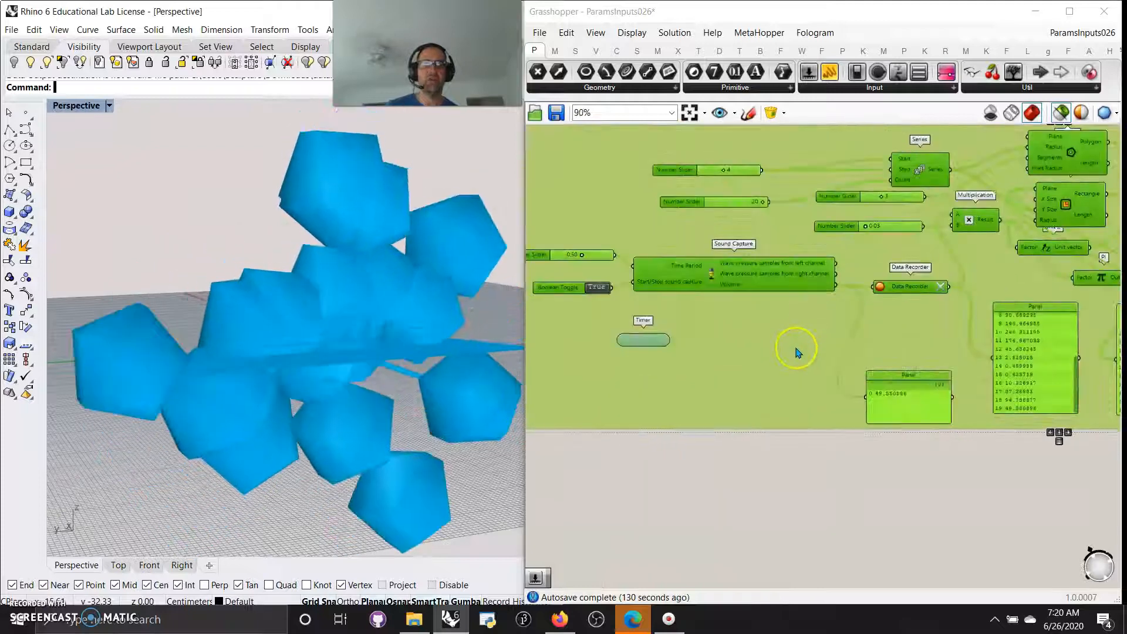
right_click(793, 377)
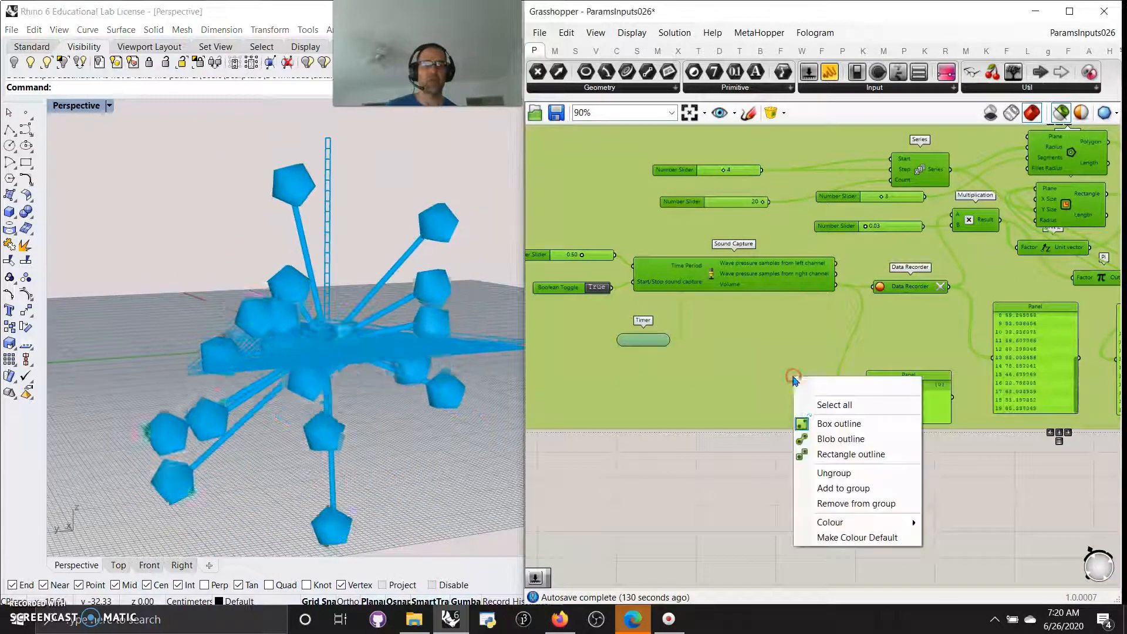
left_click(850, 463)
Step: Deselect the sound example's components and move the 50 ms Timer below the Sound Capture component
right_click_drag(794, 377, 774, 434)
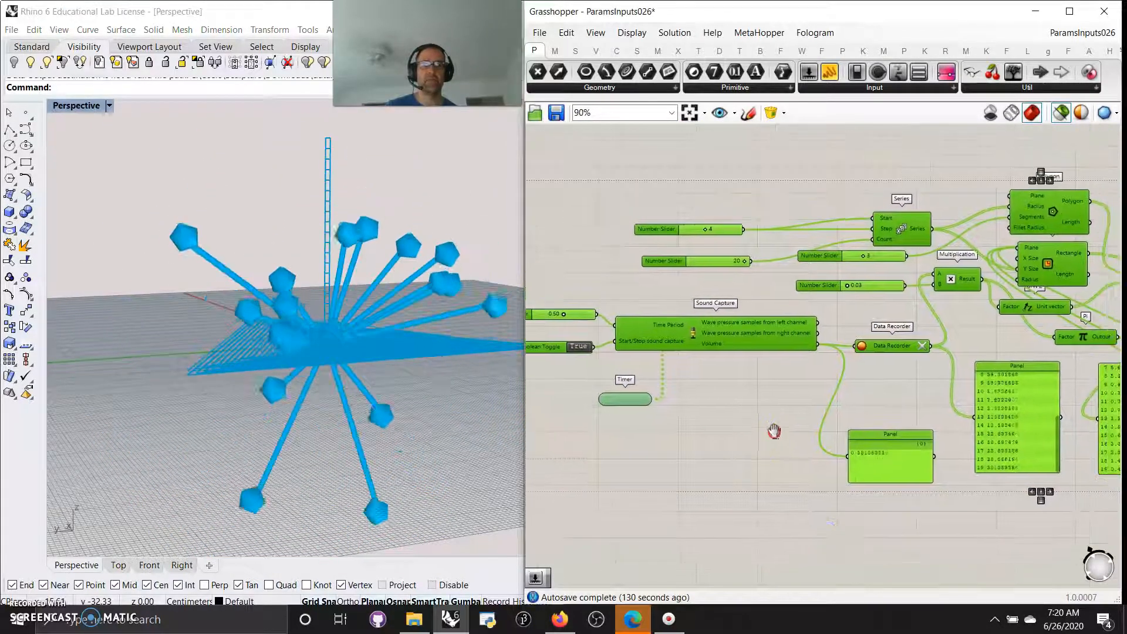
scroll(787, 428, "up", 4)
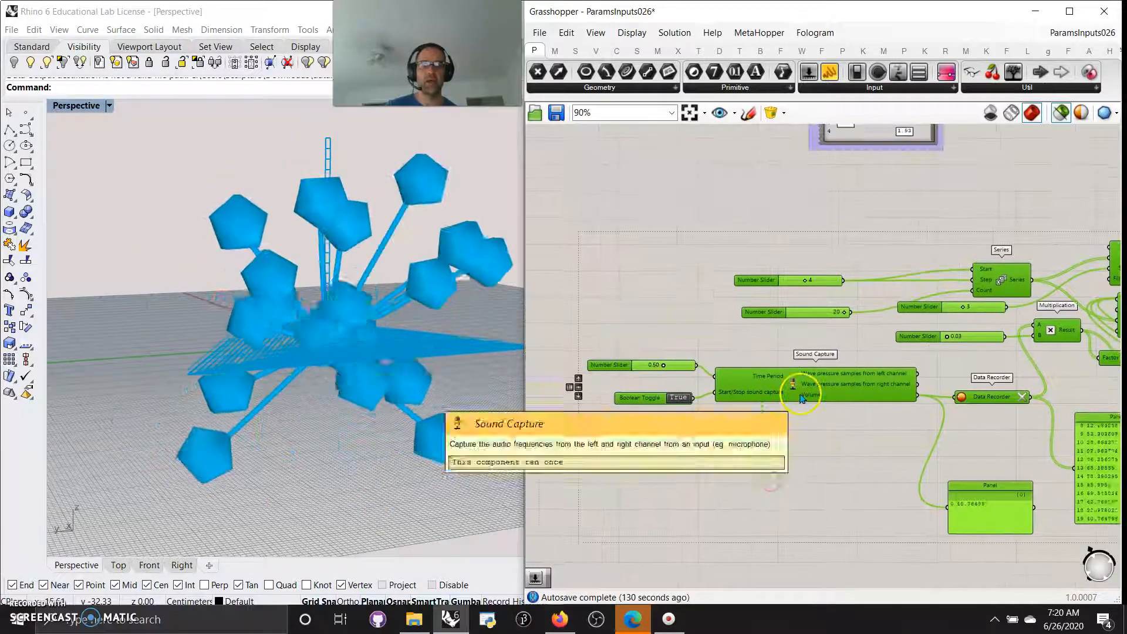
scroll(855, 428, "up", 1)
right_click_drag(810, 415, 828, 466)
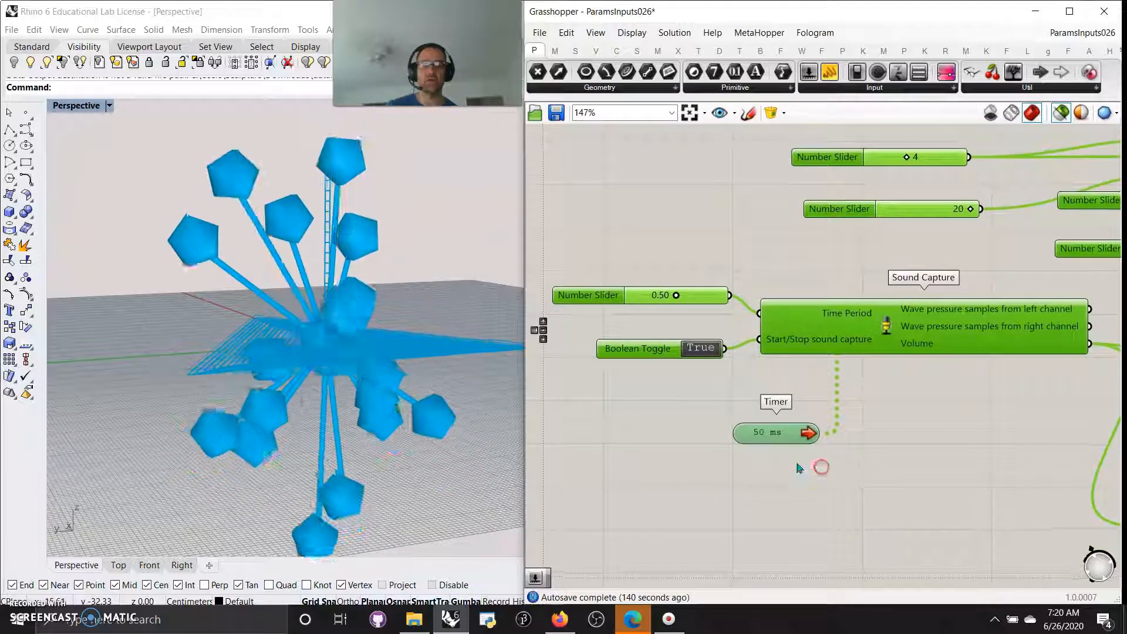
left_click(773, 443)
mouse_move(772, 443)
right_mouse_down()
mouse_move(768, 461)
mouse_move(768, 438)
right_mouse_up()
left_click(788, 457)
left_click_drag(782, 429, 788, 450)
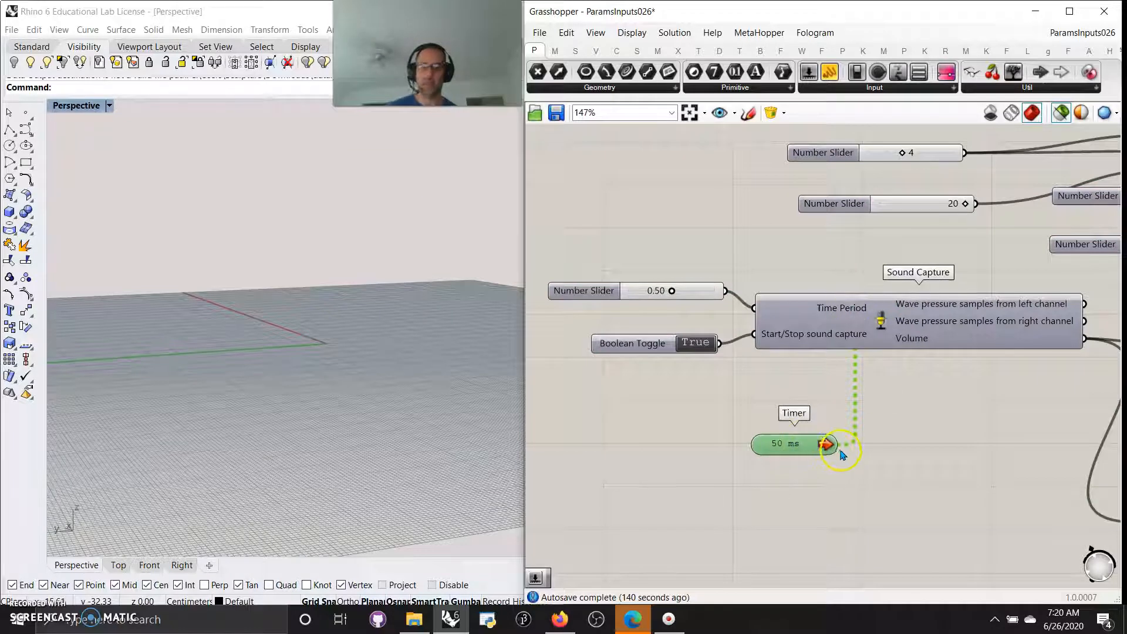
Step: Disconnect the Timer from the Sound Capture component and reconnect it to the same component
mouse_move(839, 448)
left_mouse_down()
mouse_move(839, 417)
mouse_move(836, 429)
left_mouse_up()
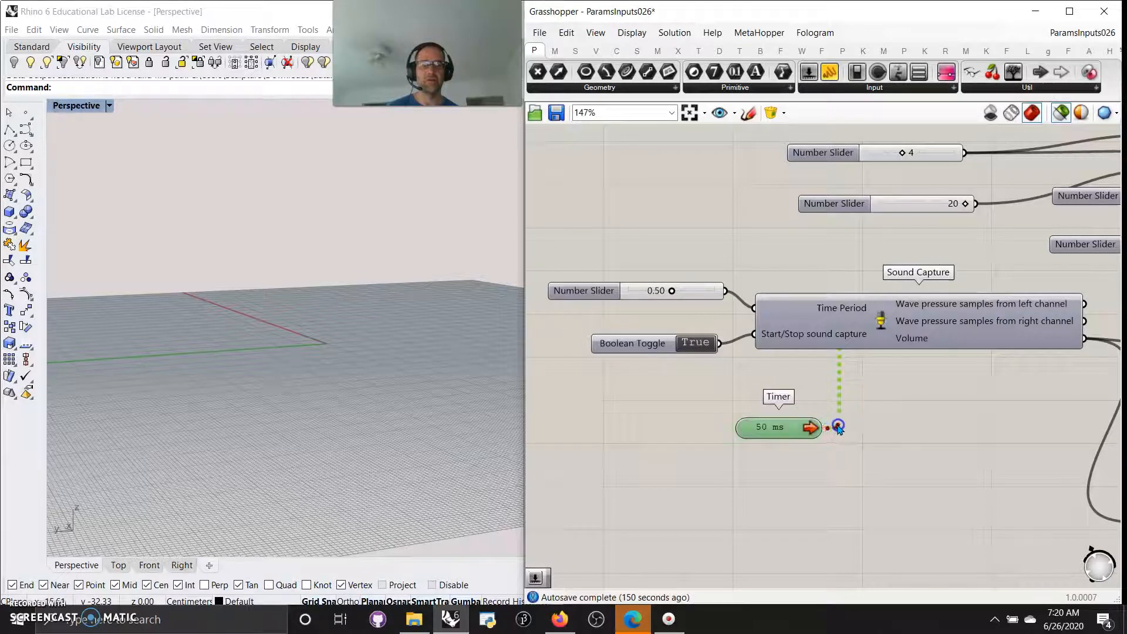
left_click_drag(840, 349, 833, 310)
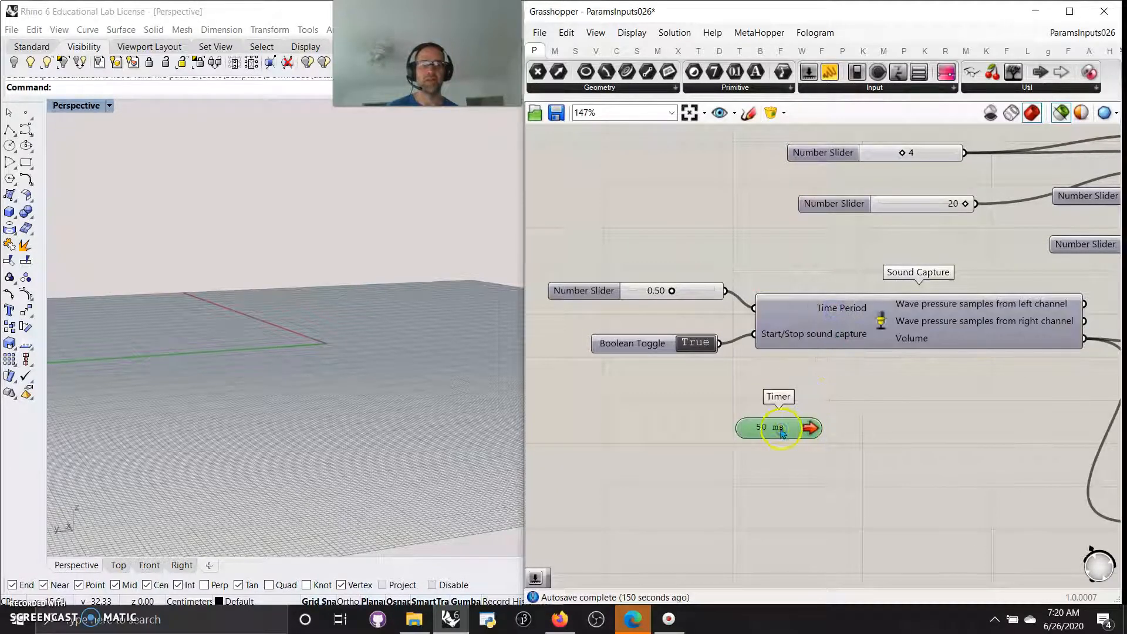
left_click_drag(824, 429, 806, 437)
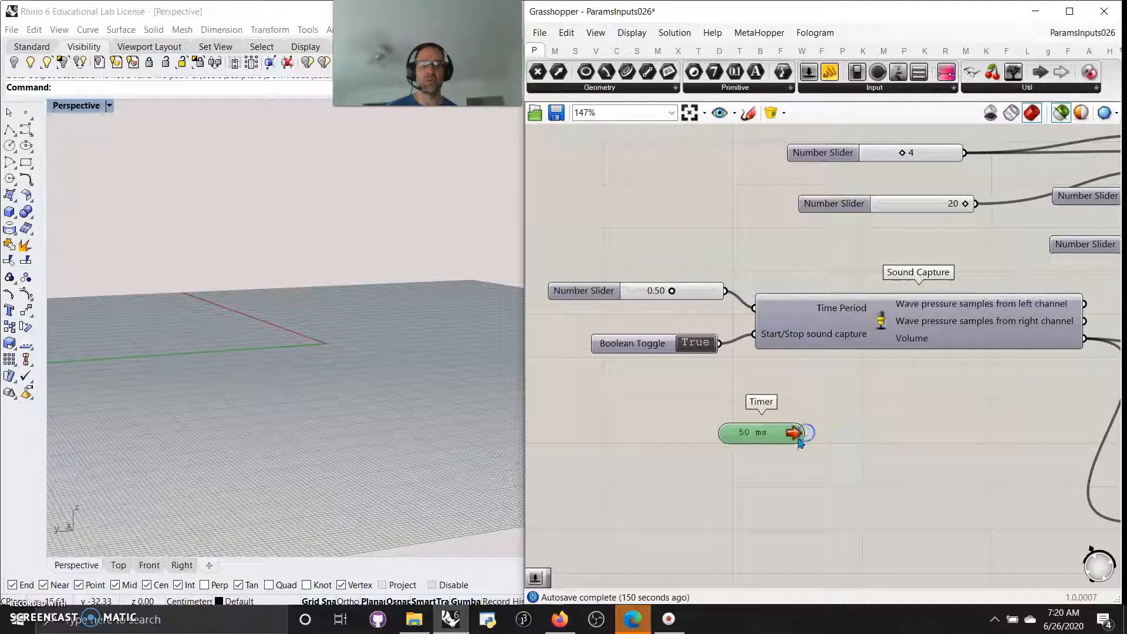
left_click_drag(838, 363, 835, 302)
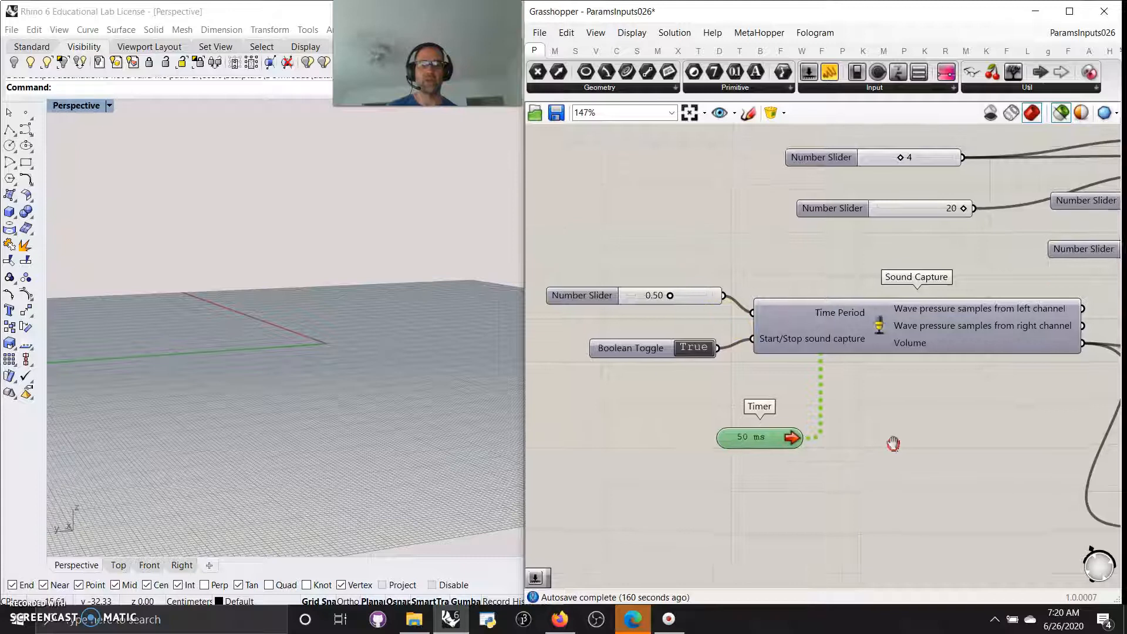
Step: Check the Timer's interval option and leave it unchanged
right_click_drag(893, 442, 872, 457)
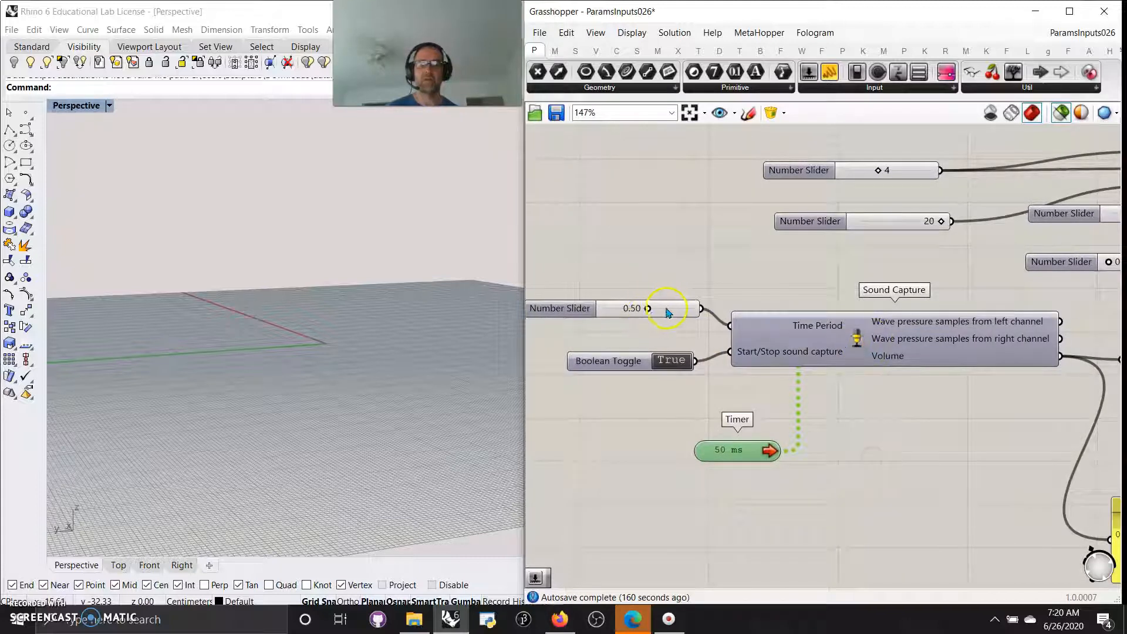
right_click(727, 457)
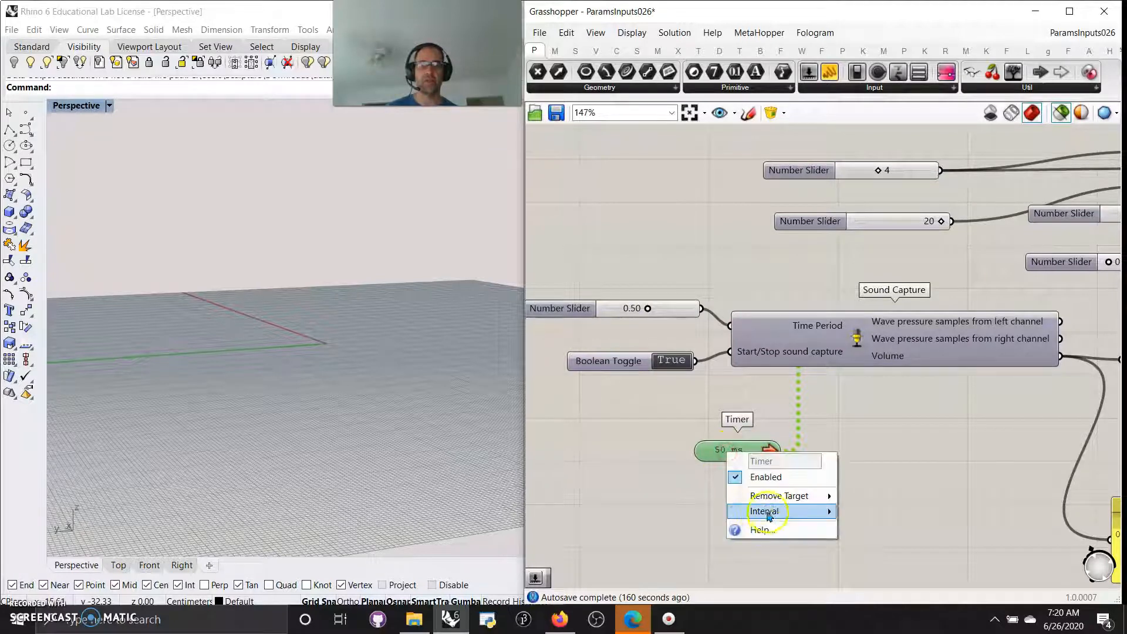
mouse_move(765, 511)
left_click(630, 434)
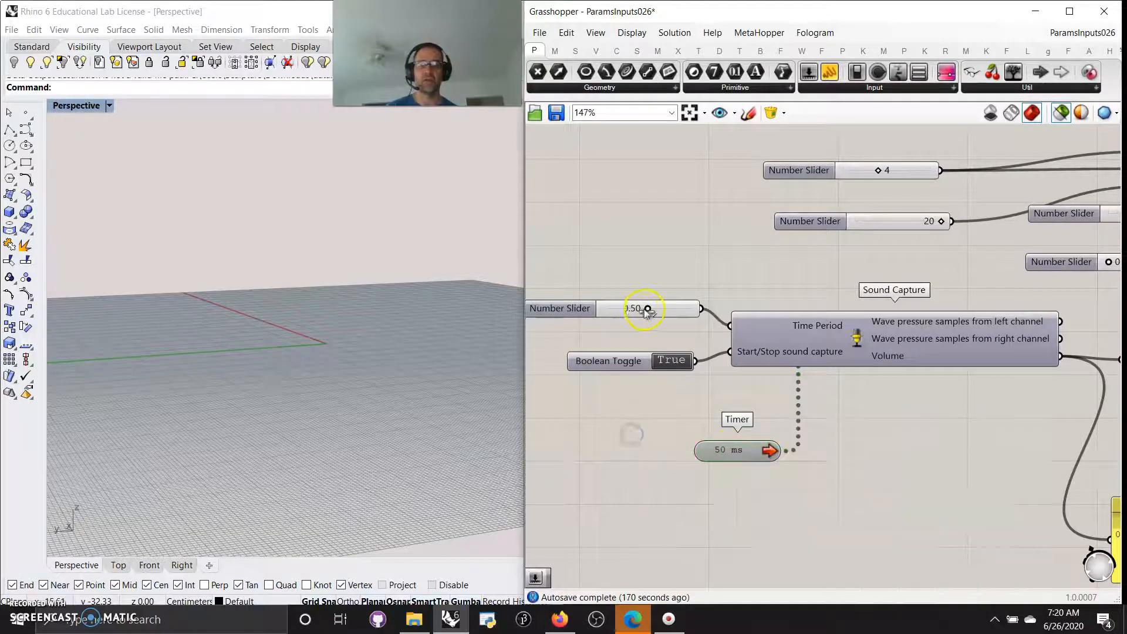
Step: Review the Timer's preset intervals, keeping it at 50 ms
left_click(730, 456)
right_click(729, 457)
mouse_move(767, 512)
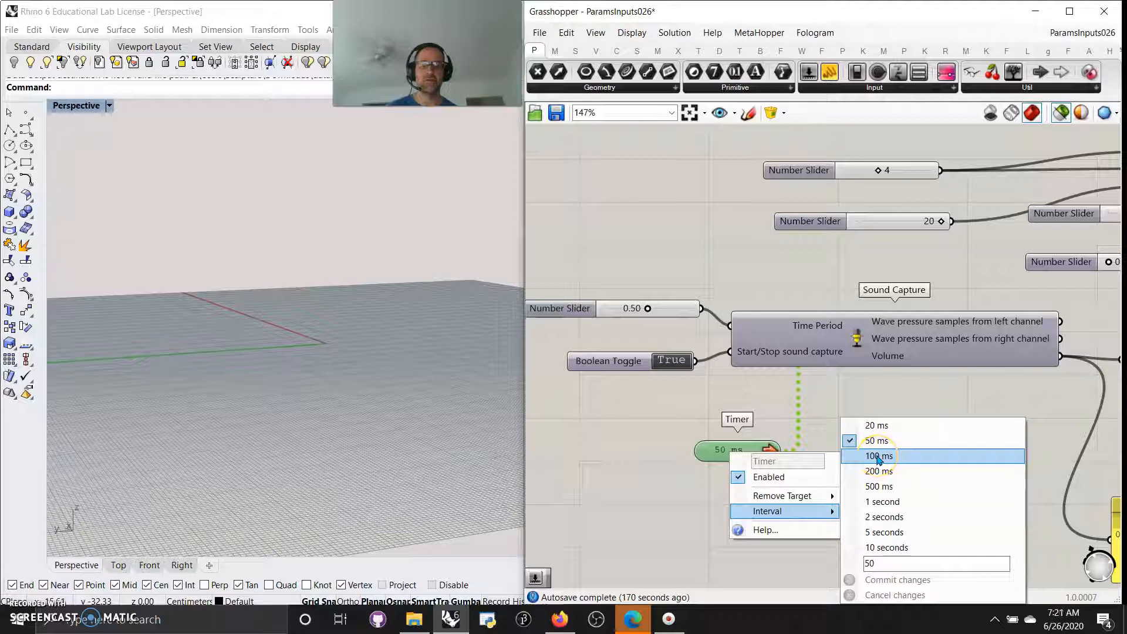
left_click(656, 508)
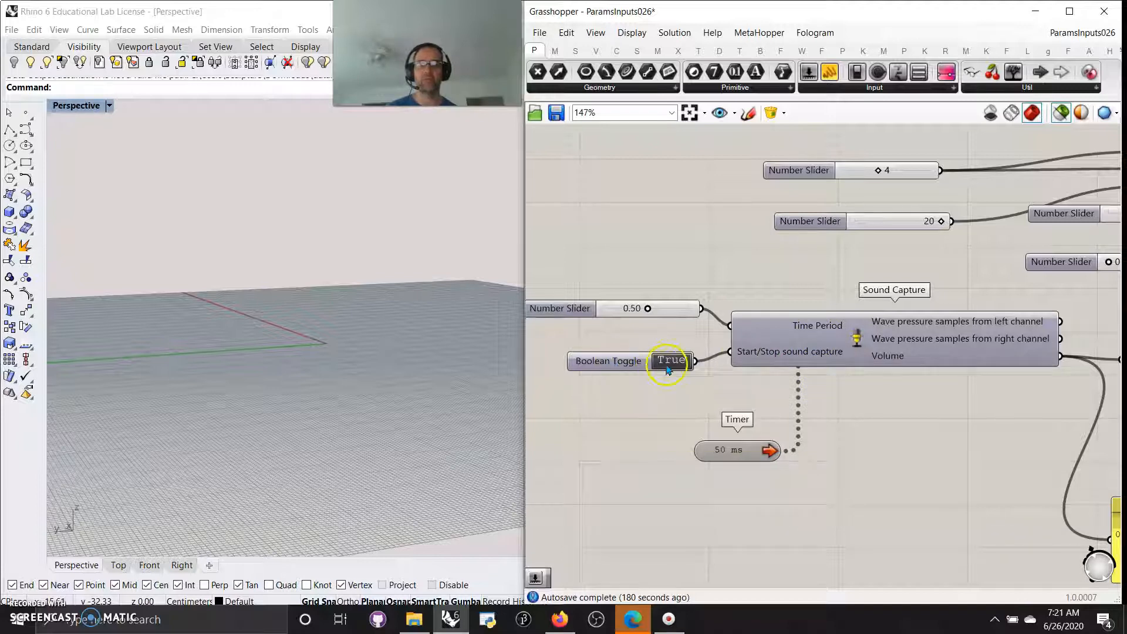
Step: Turn off the selected-only preview so the geometry driven by Sound Capture is drawn in the viewport
right_click_drag(952, 429, 786, 423)
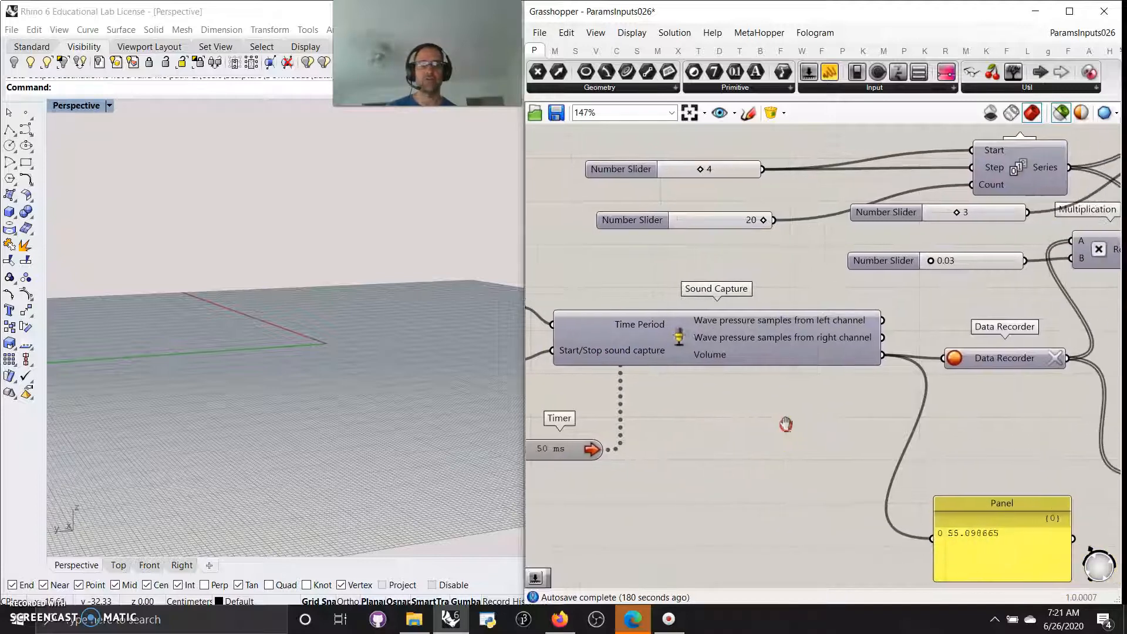
left_click(1060, 115)
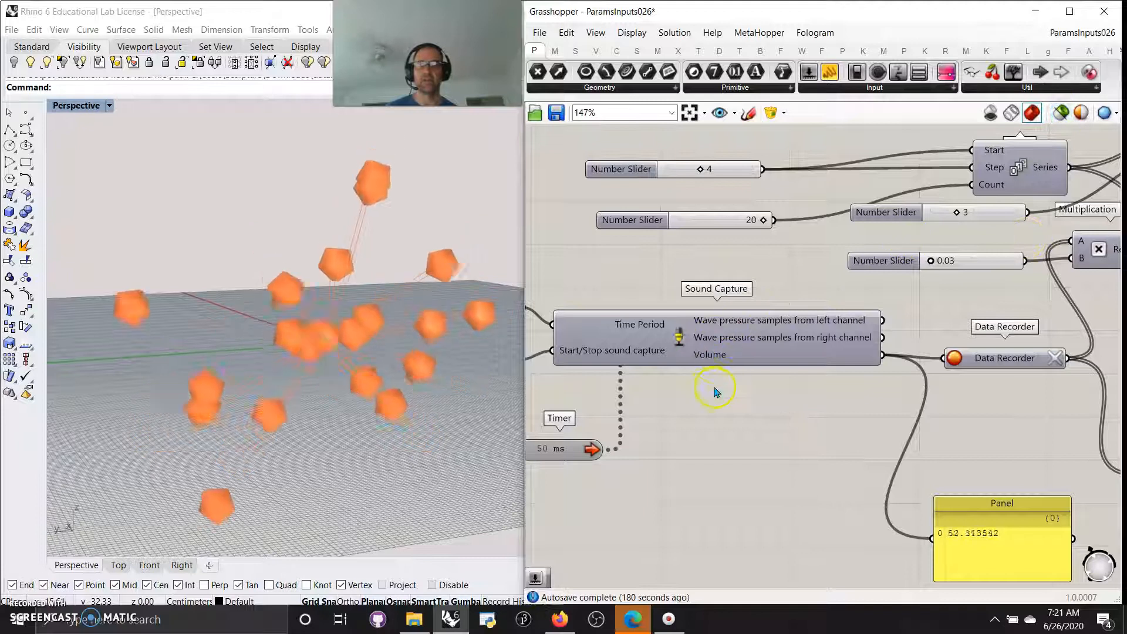
right_click_drag(699, 421, 801, 410)
Step: Check the Data Recorder's record limit setting and leave it unchanged
right_click_drag(880, 420, 631, 415)
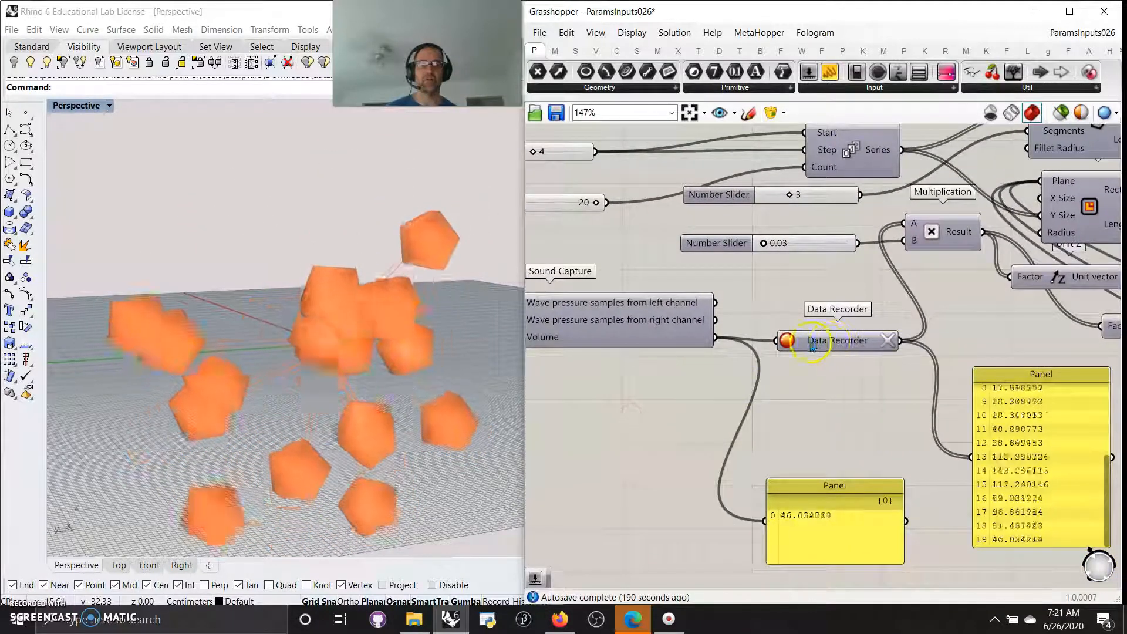
right_click(828, 346)
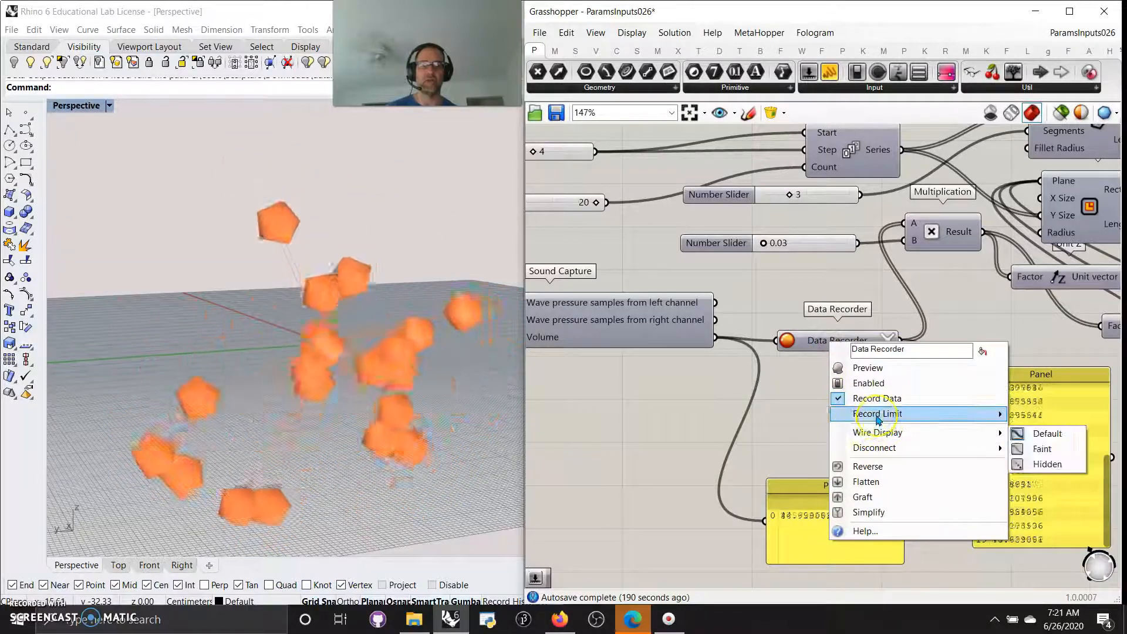
mouse_move(878, 415)
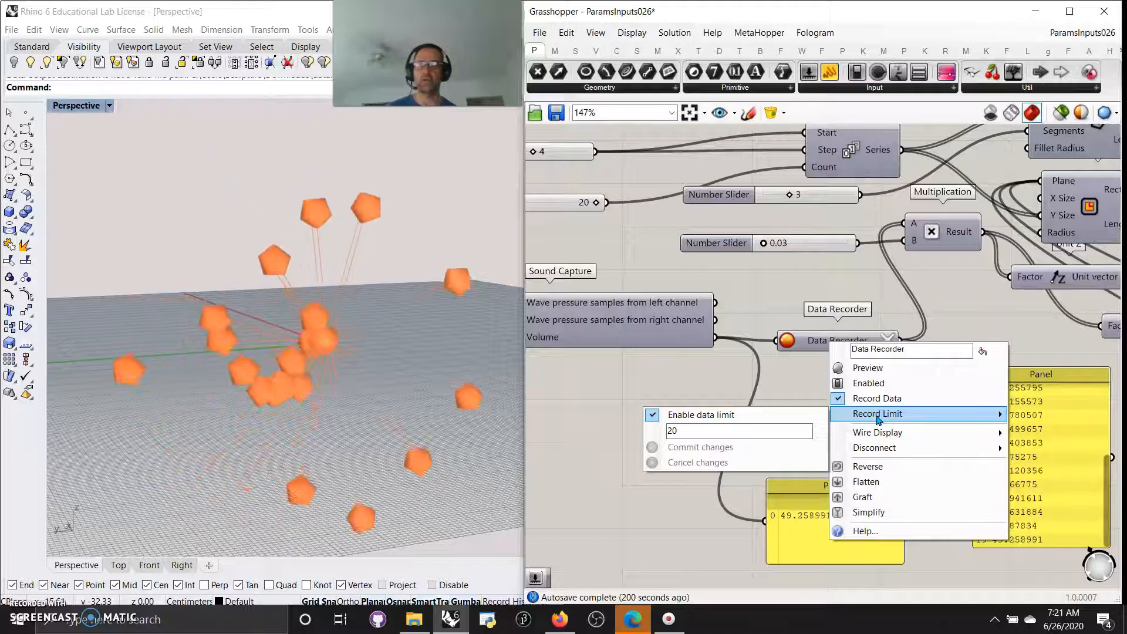
left_click(608, 458)
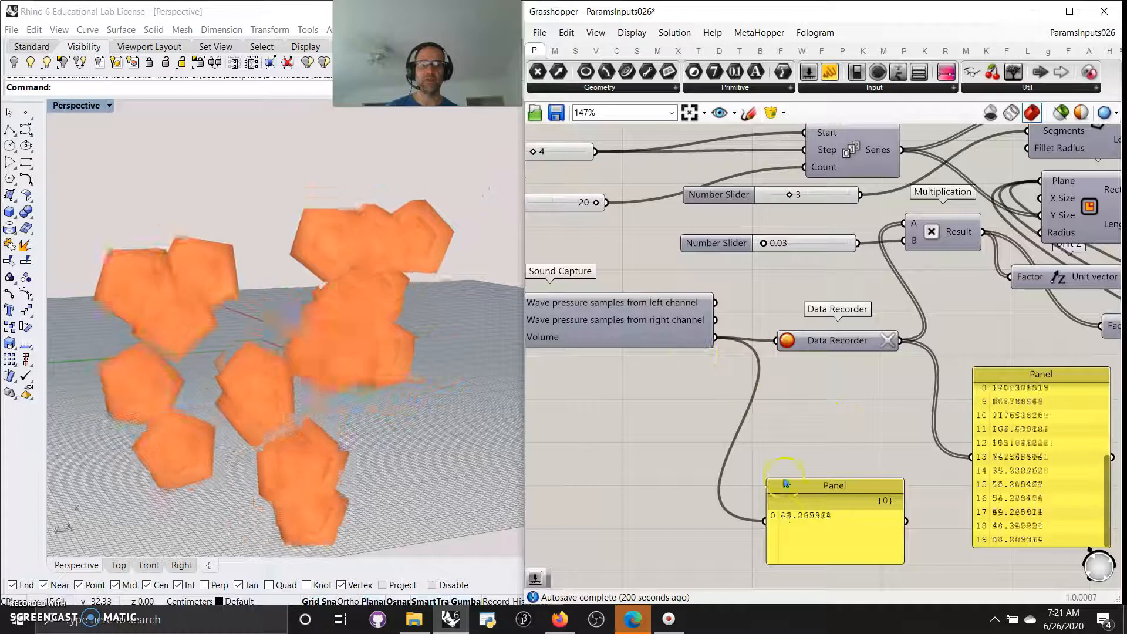
Step: Move the live volume Panel closer to the Data Recorder and bring the start of the recorded values list into view
left_click_drag(786, 485, 734, 431)
right_click_drag(915, 526, 748, 495)
left_click_drag(911, 515, 898, 548)
right_click_drag(914, 478, 972, 509)
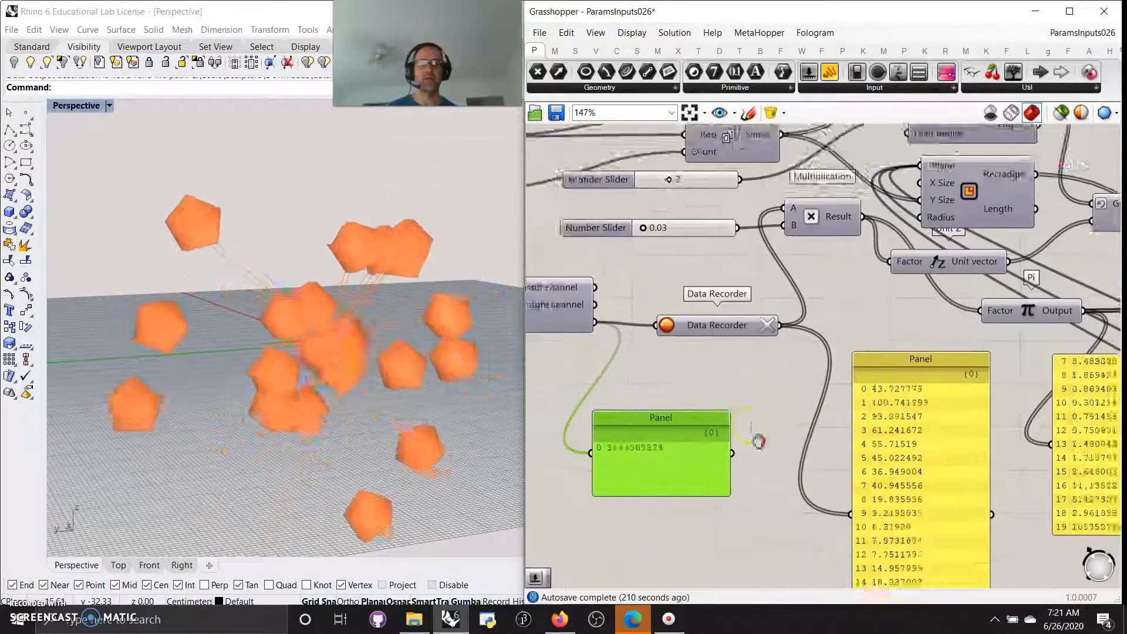
Step: Examine how the recorded volumes pass through Multiplication, Unit Z and Pi to Move and Rotate, including the three rotation planes
right_click_drag(759, 440, 847, 508)
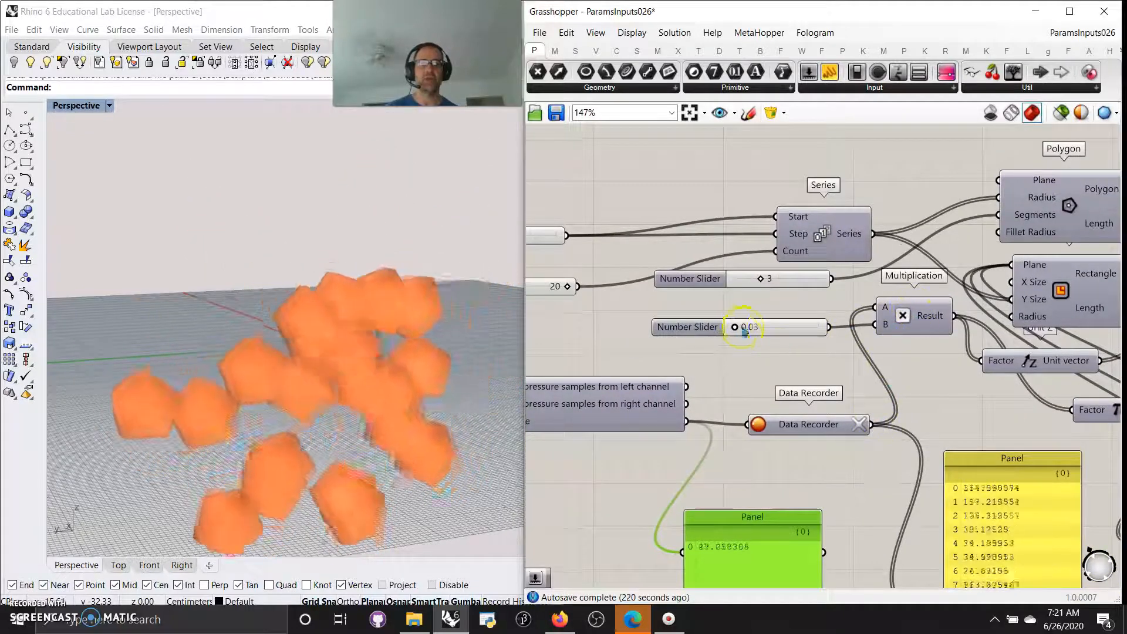
right_click_drag(932, 383, 822, 393)
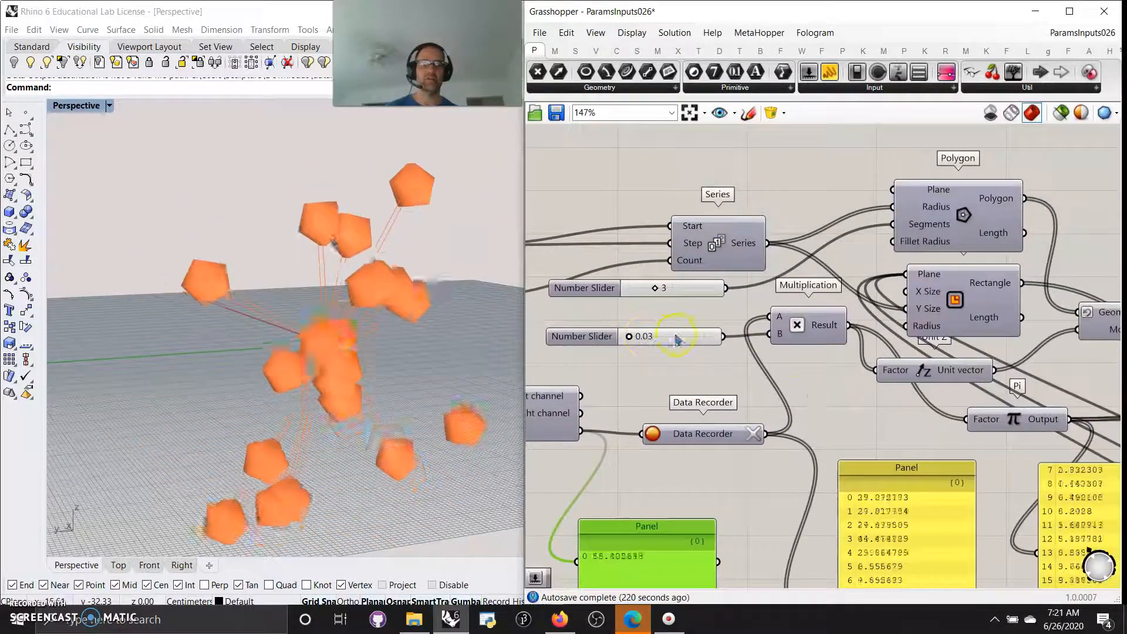
right_click_drag(864, 441, 833, 446)
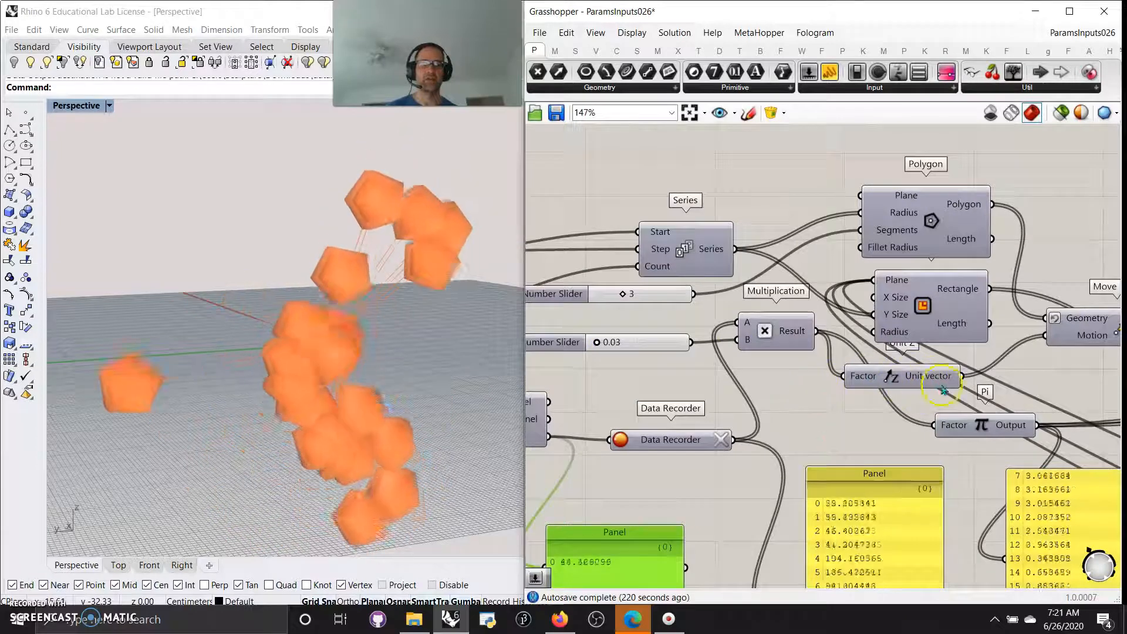
right_click_drag(1009, 371, 843, 332)
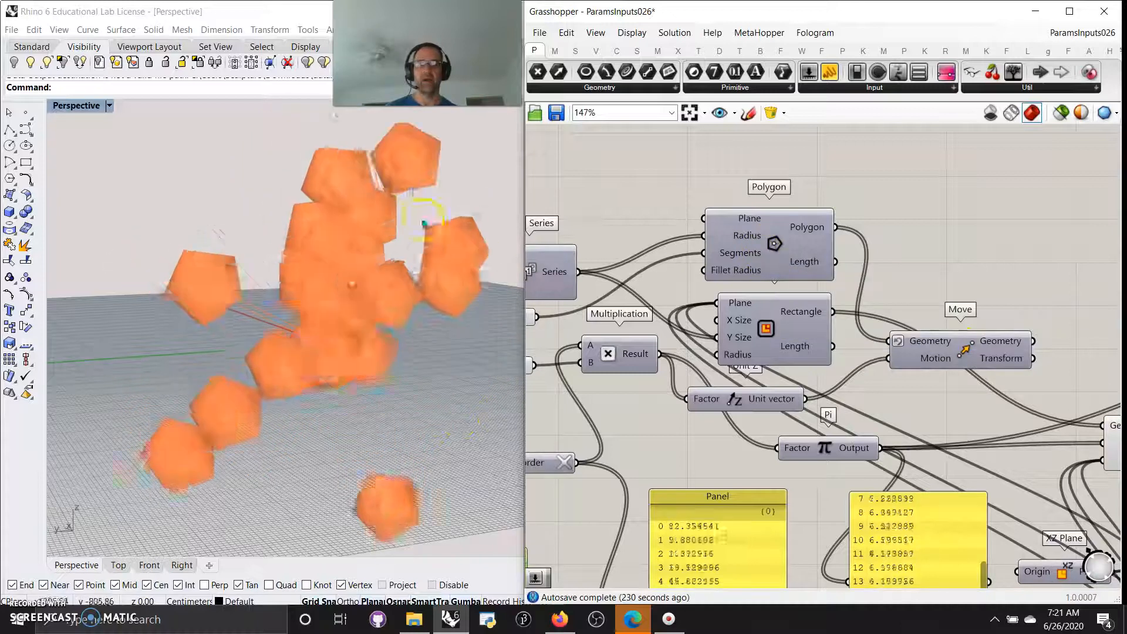
right_click_drag(976, 422, 729, 324)
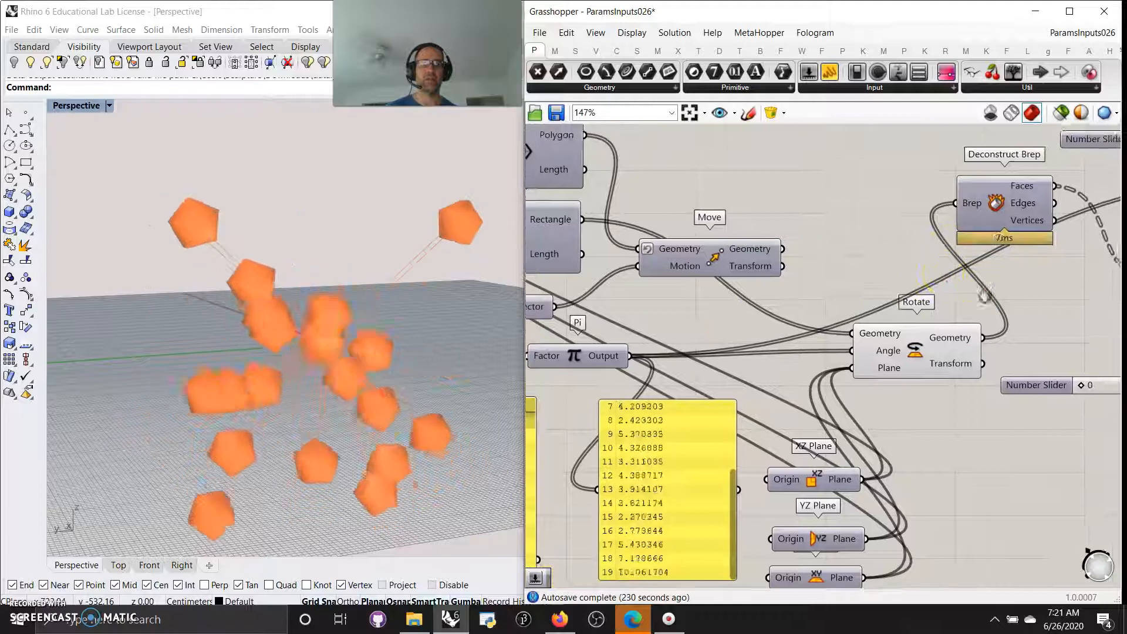
right_click_drag(995, 294, 659, 377)
right_click_drag(751, 378, 856, 378)
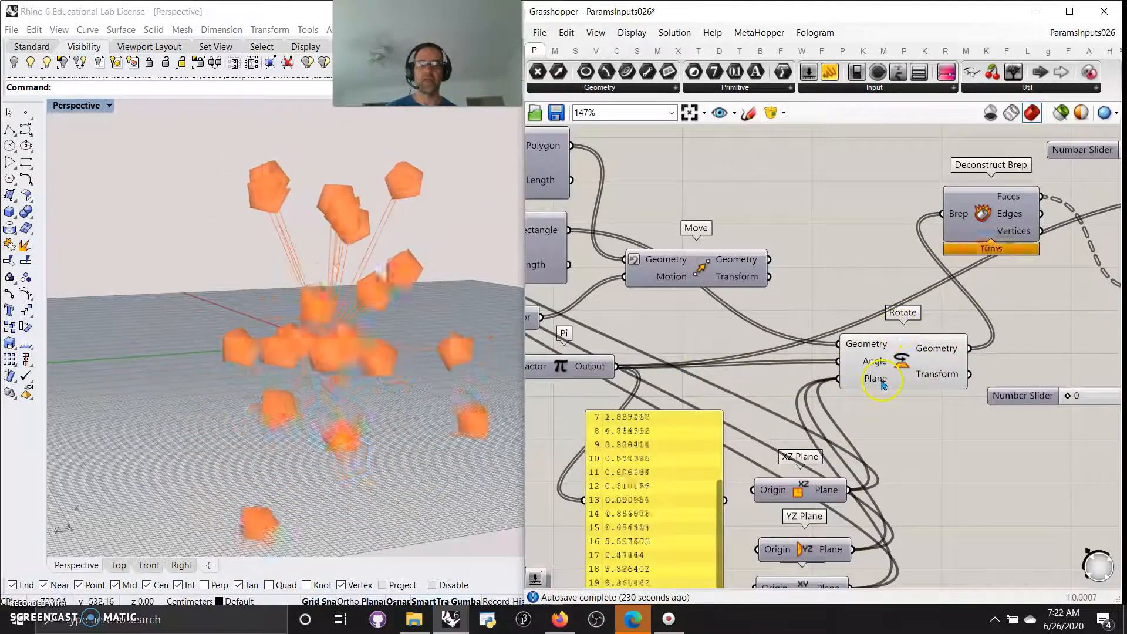
right_click_drag(911, 476, 891, 301)
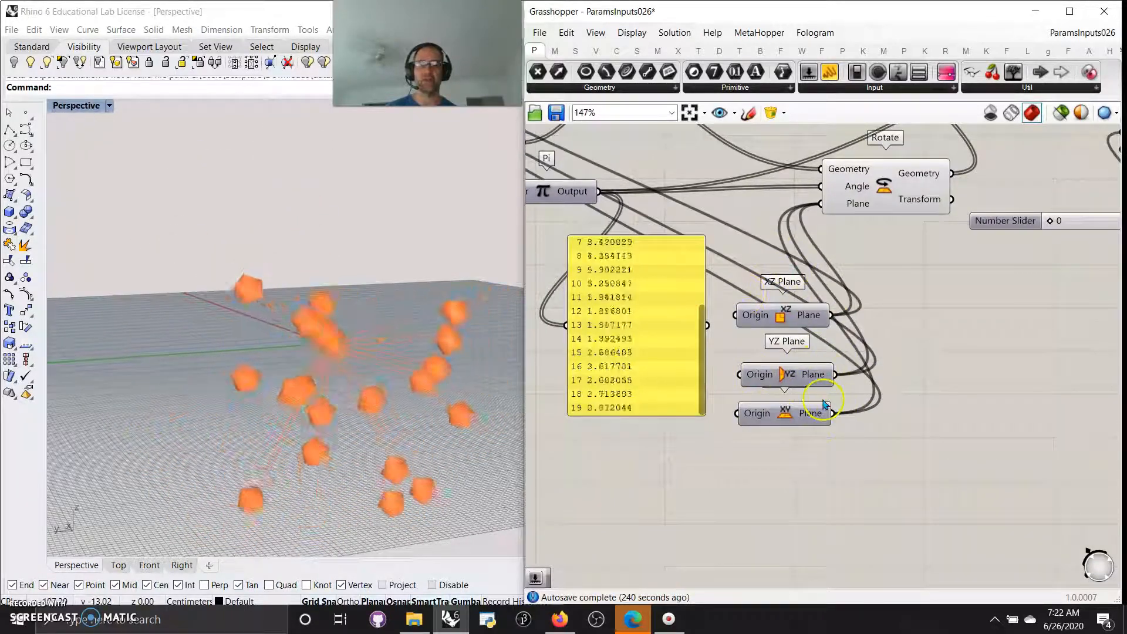
right_click_drag(298, 414, 344, 398)
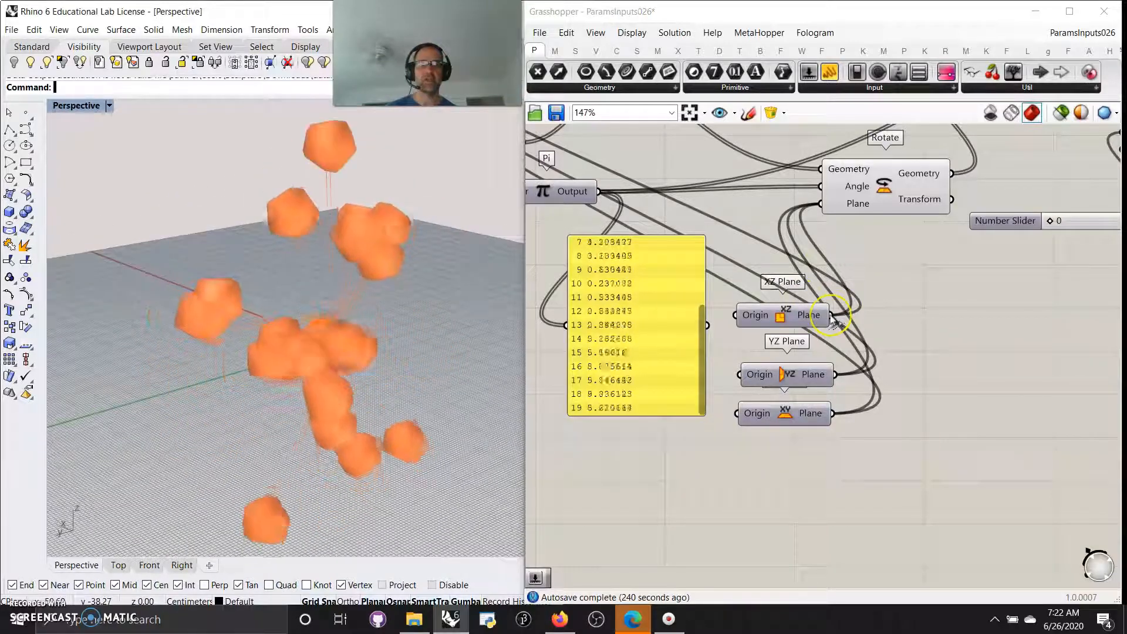
Step: Trace the XZ Plane to the Rectangle component and connect the Series output to the Rectangle's X Size input
left_click(799, 320)
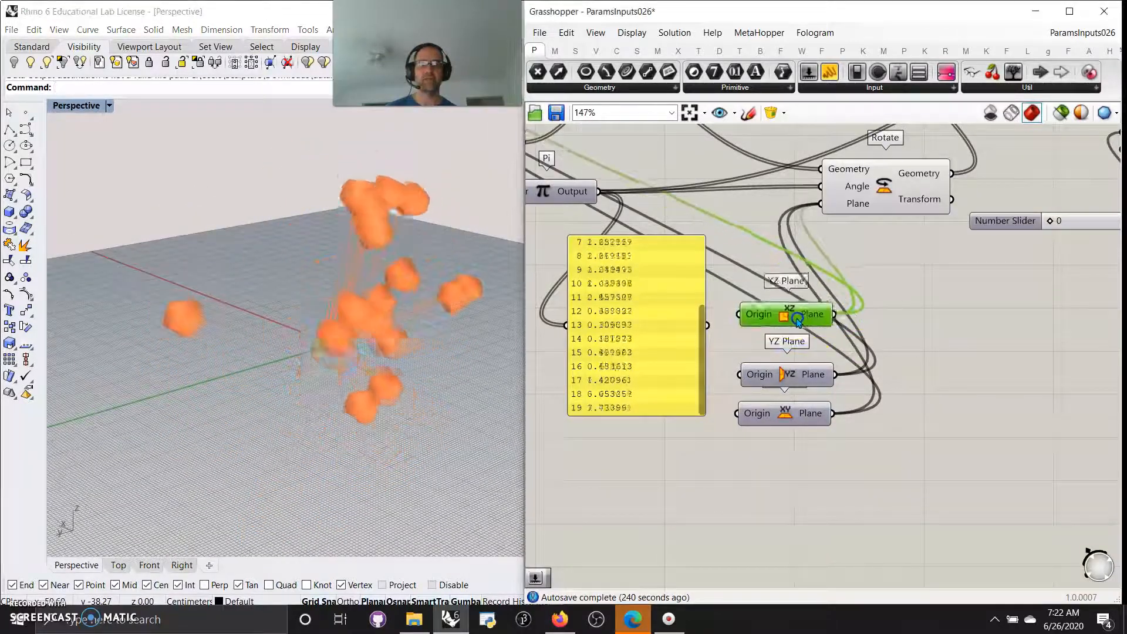
right_click_drag(611, 294, 799, 417)
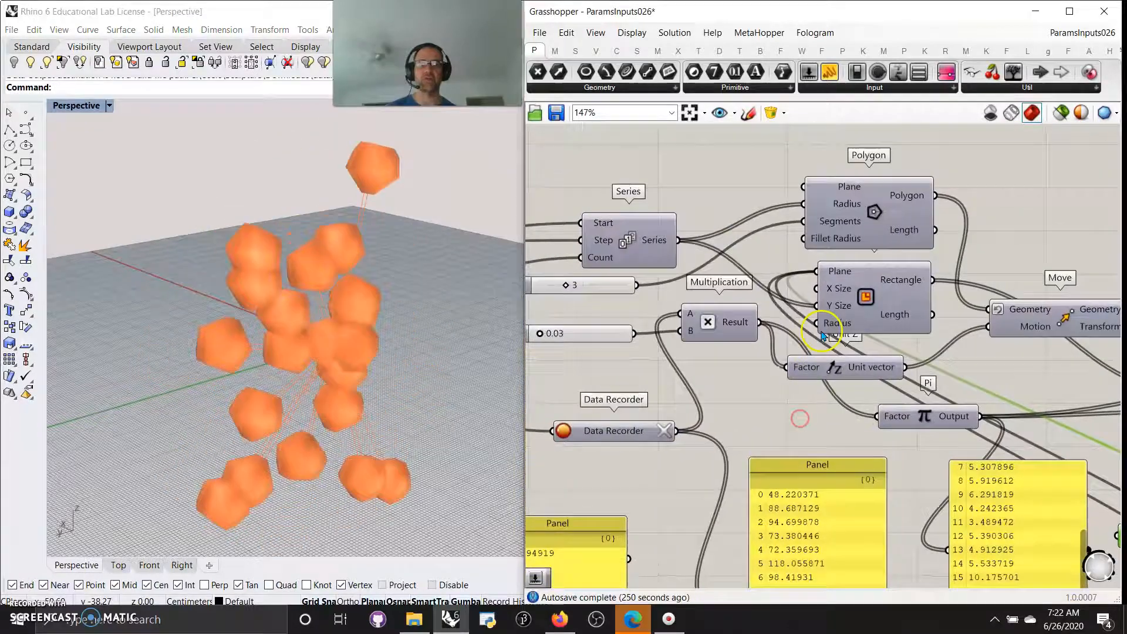
left_click(866, 301)
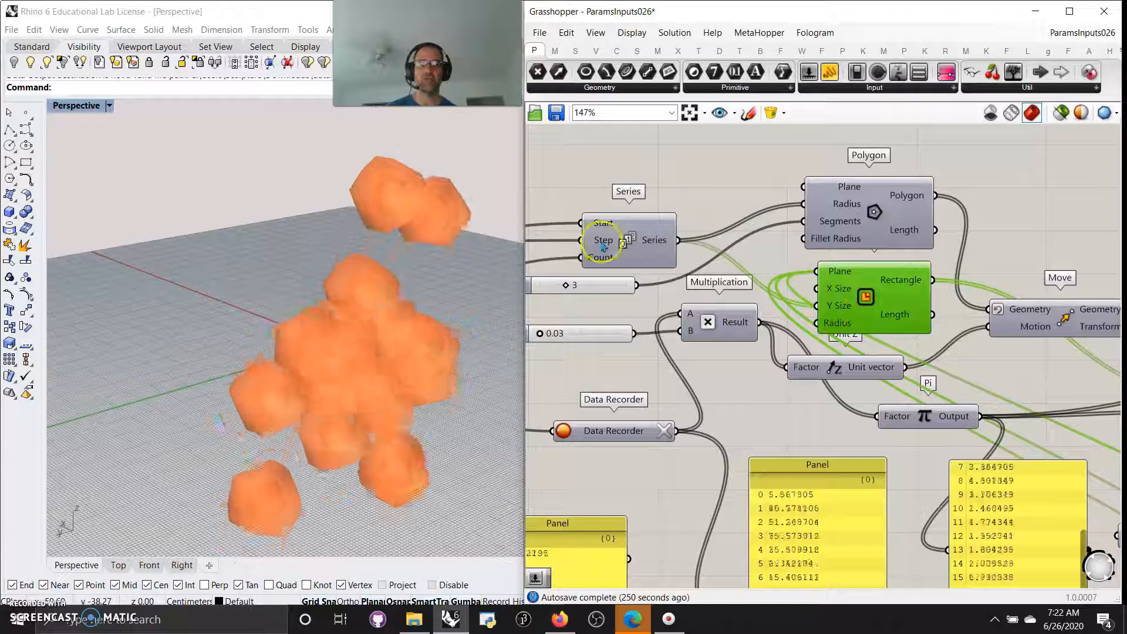
right_click_drag(630, 248, 761, 234)
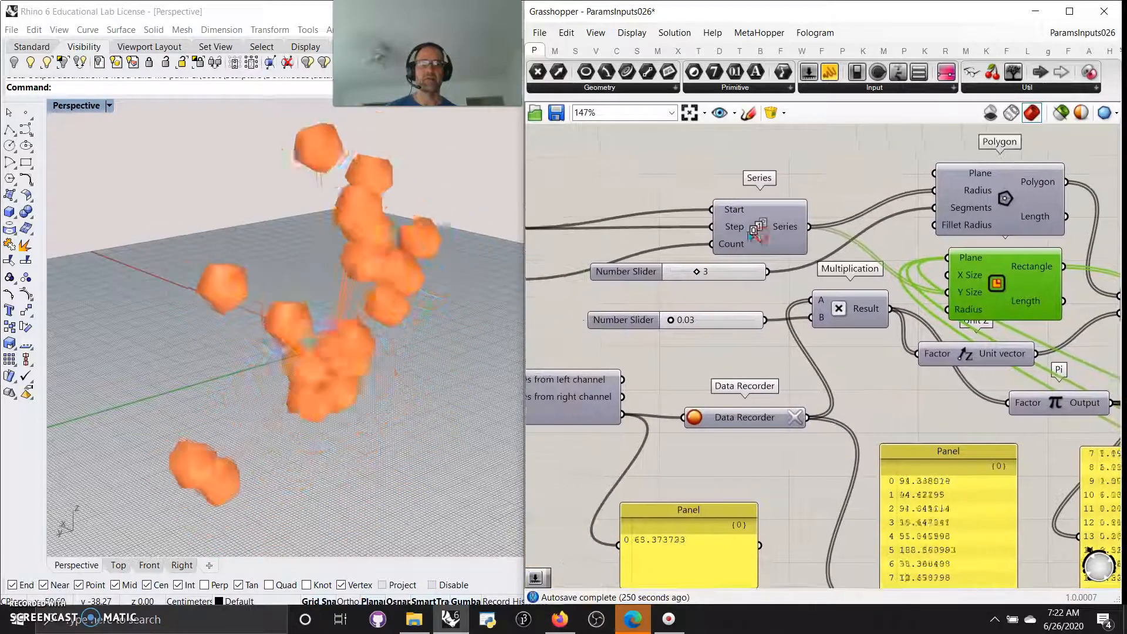
left_click(810, 227)
left_click_drag(810, 226, 926, 252)
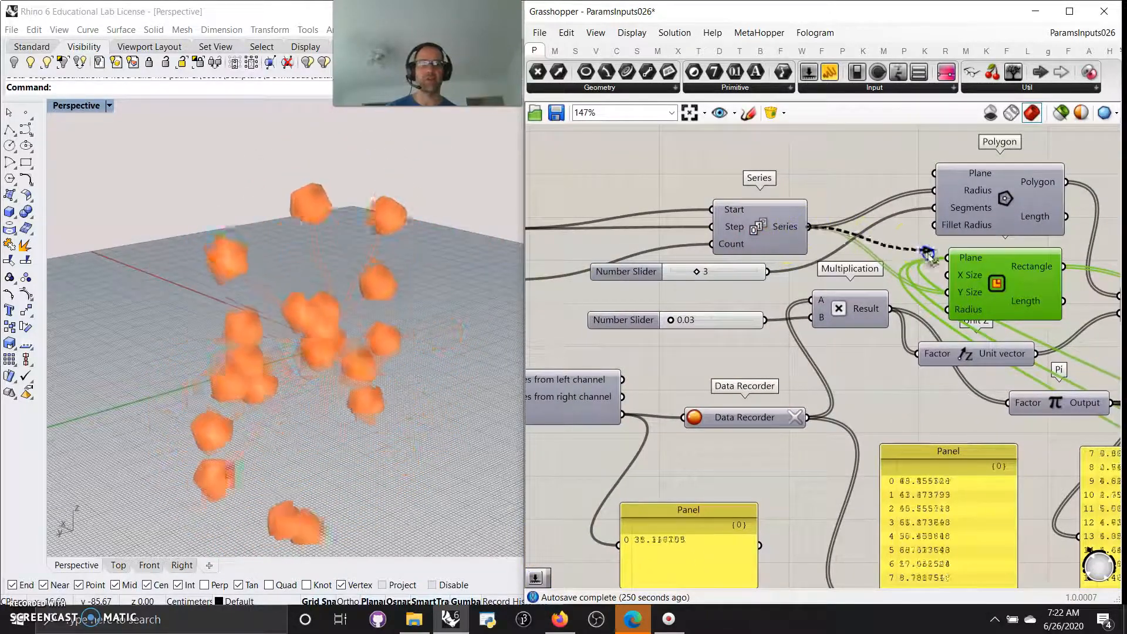
left_click(387, 419)
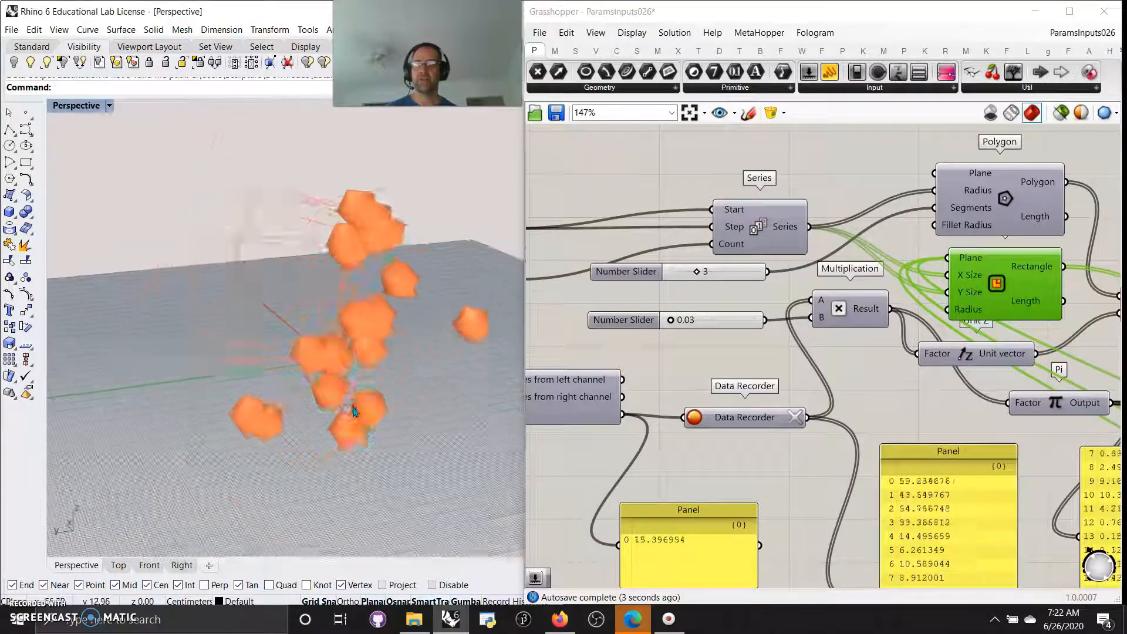
right_click_drag(355, 475, 349, 376)
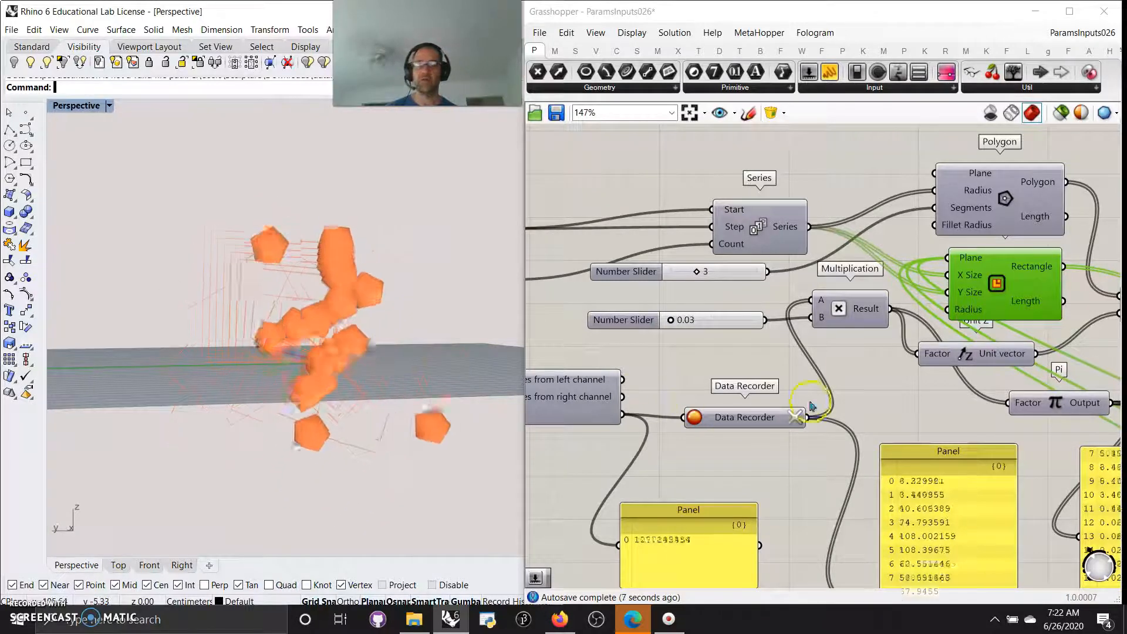
Step: Feed List Item from Deconstruct Brep's Vertices instead of its Faces and set the index slider to 1
right_click_drag(739, 348, 654, 335)
right_click_drag(1099, 221, 792, 333)
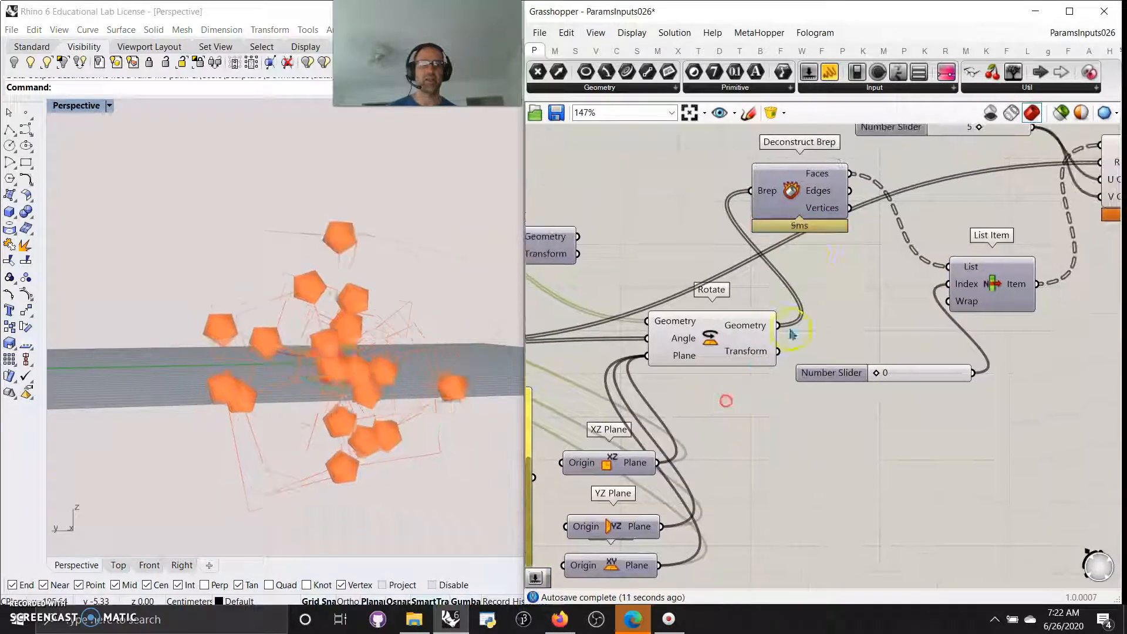
right_click_drag(849, 292, 787, 304)
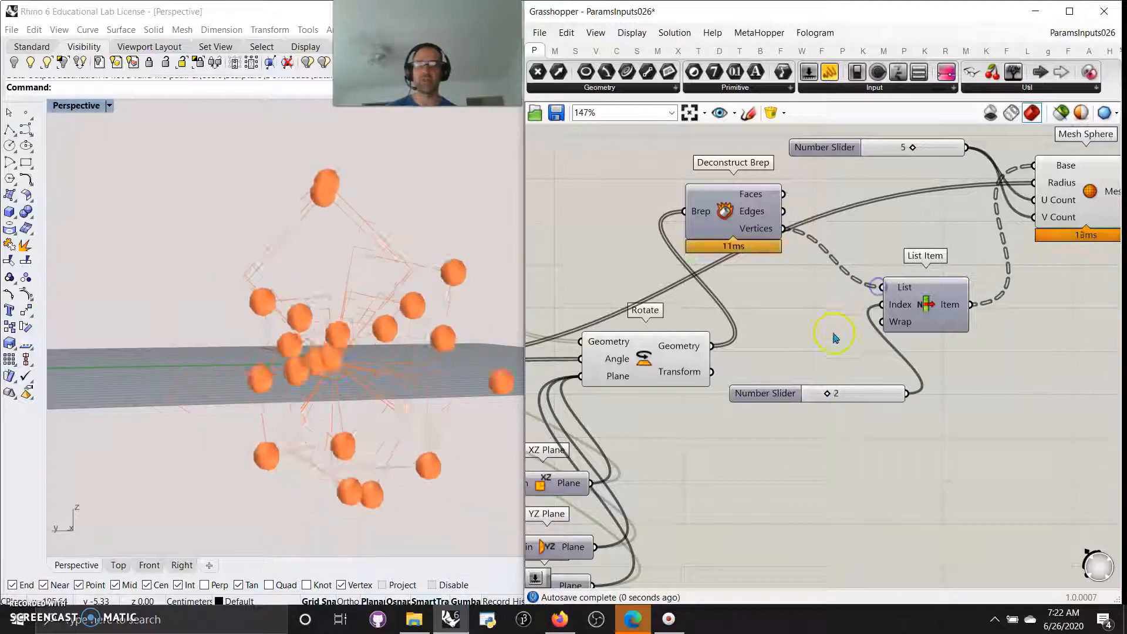
left_click_drag(826, 397, 838, 395)
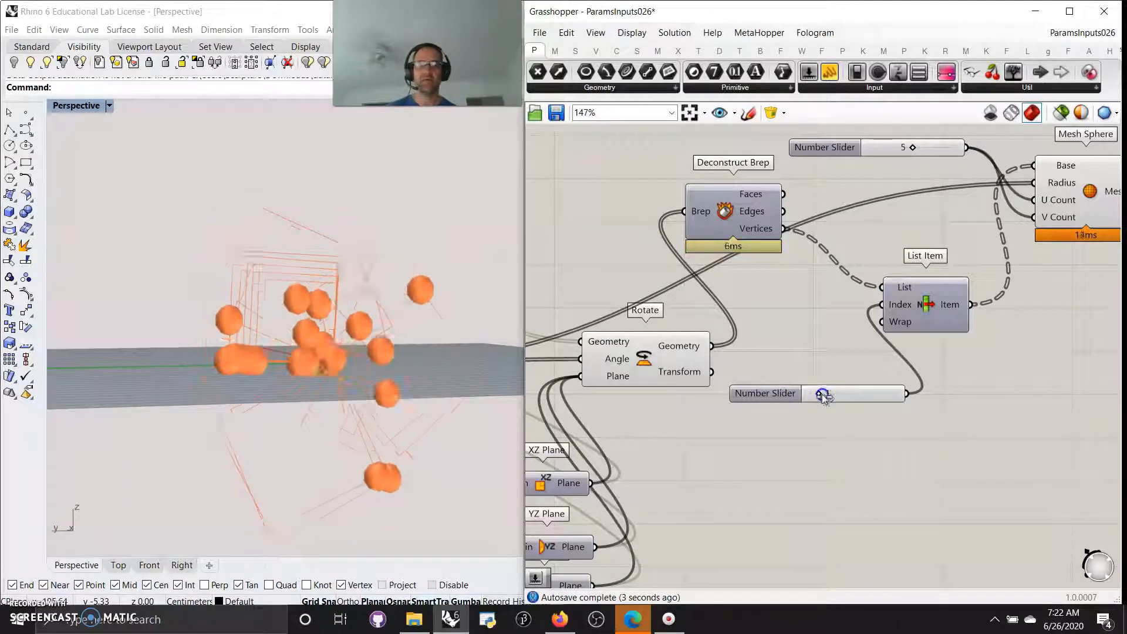
Step: Try the Mesh Sphere's U and V Count slider at 10, then reduce it to coarsen the spheres
right_click_drag(428, 382, 428, 421)
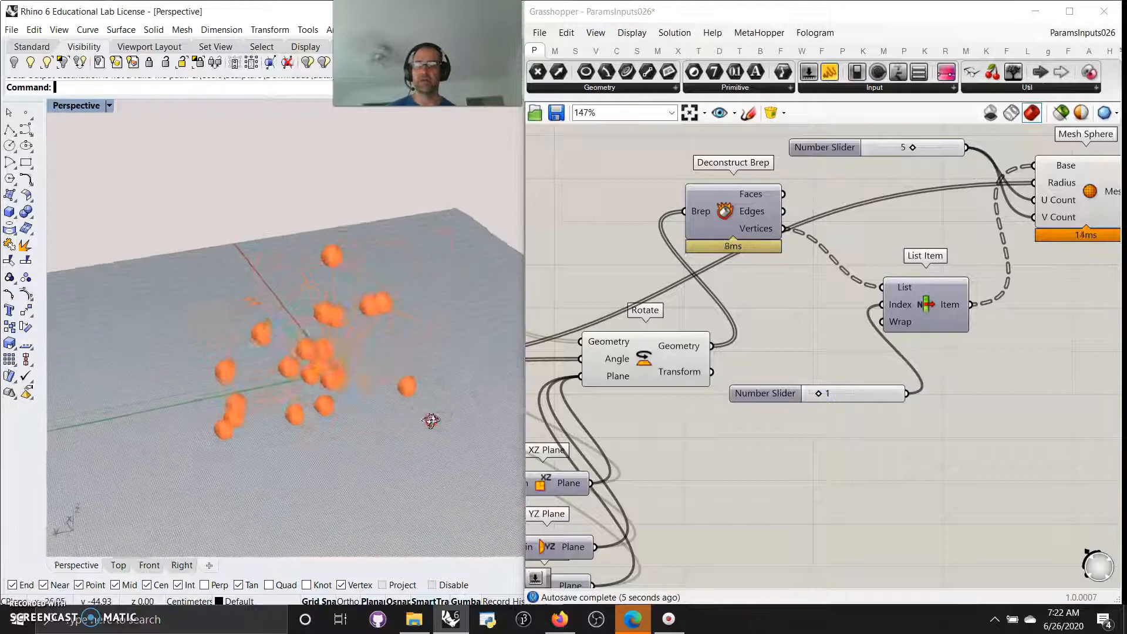
scroll(319, 360, "up", 5)
right_click_drag(814, 287, 718, 347)
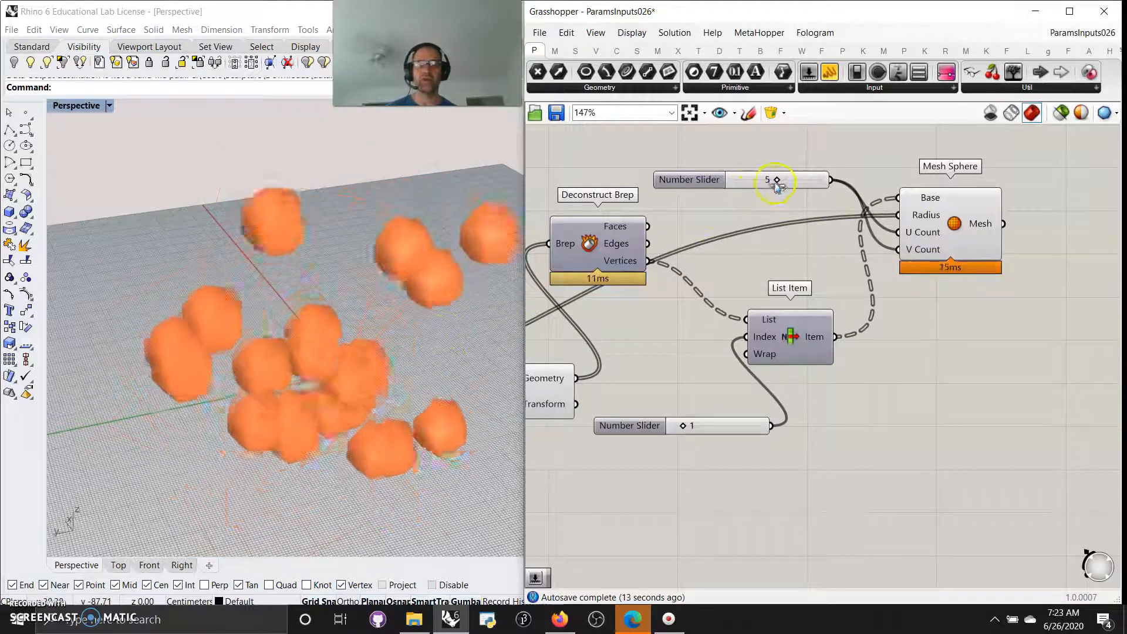
mouse_move(776, 180)
left_mouse_down()
mouse_move(726, 173)
mouse_move(789, 180)
left_mouse_up()
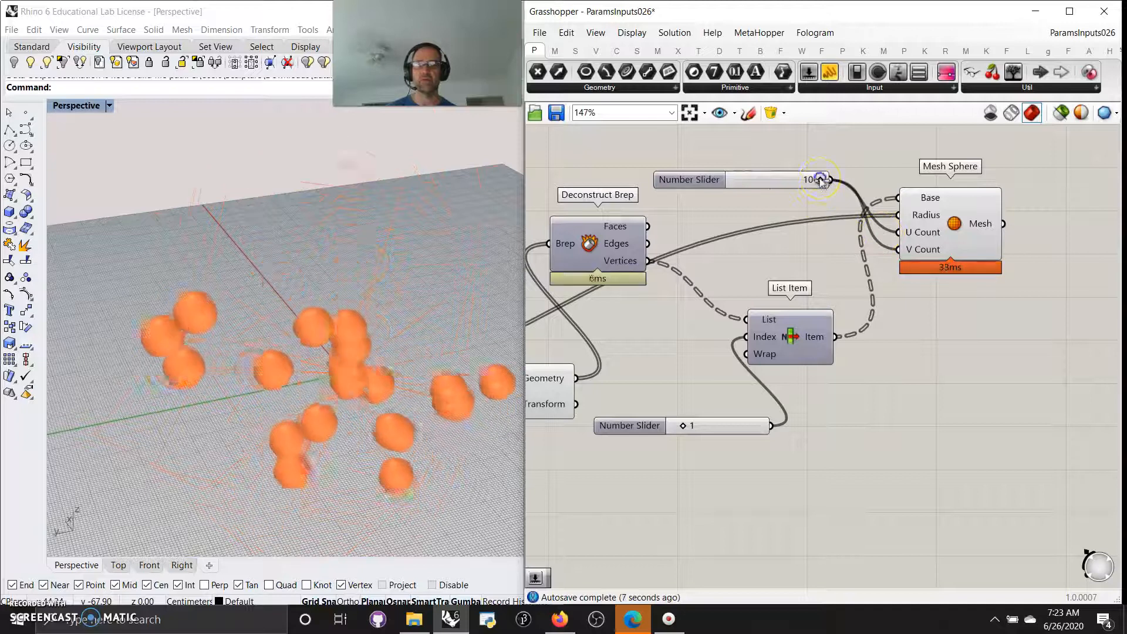
left_click_drag(760, 183, 760, 182)
Step: Add a Boundary Surfaces component fed by the Rectangle output and connect its Surfaces output to Rotate's Geometry input
right_click_drag(679, 359, 802, 360)
right_click_drag(919, 277, 822, 259)
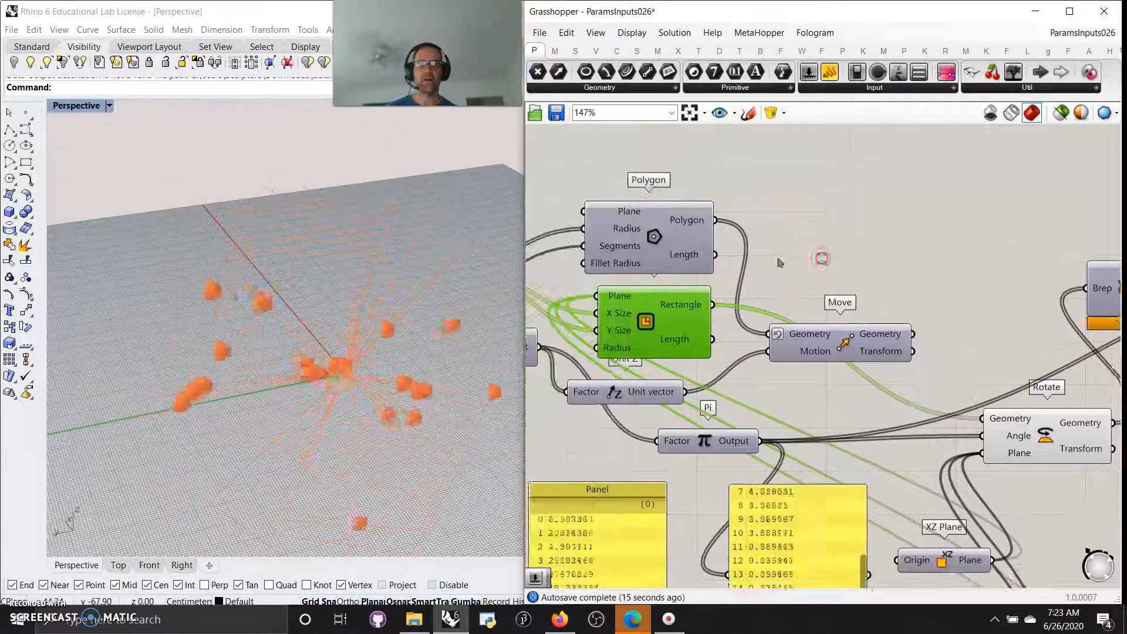
mouse_move(679, 323)
left_mouse_down()
mouse_move(684, 336)
mouse_move(688, 327)
left_mouse_up()
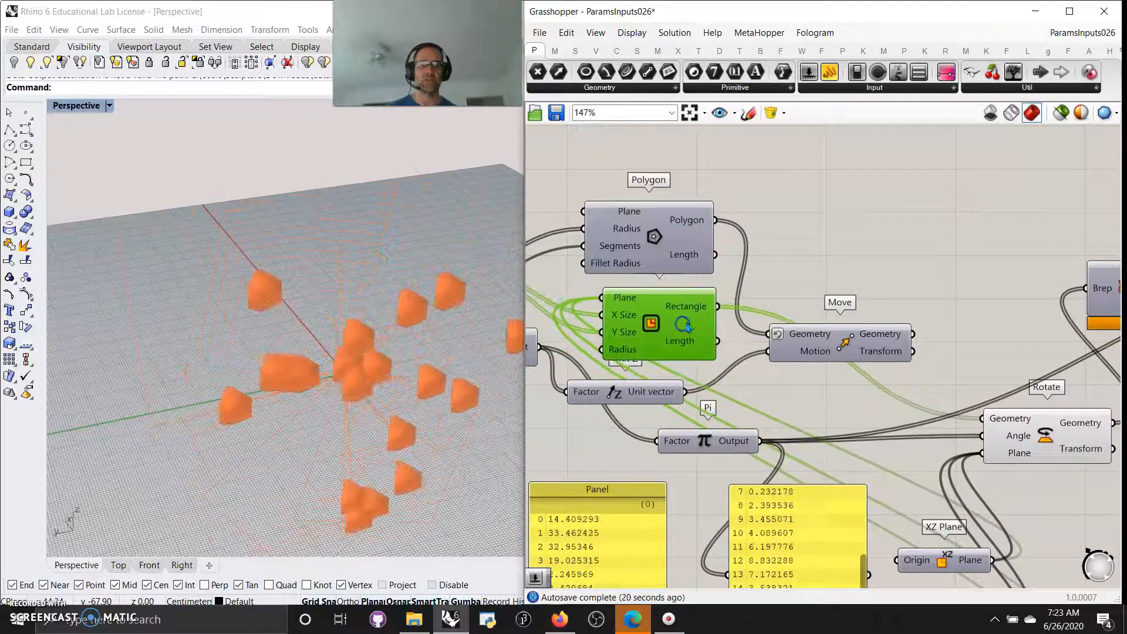
left_click(637, 52)
left_click_drag(755, 72, 837, 274)
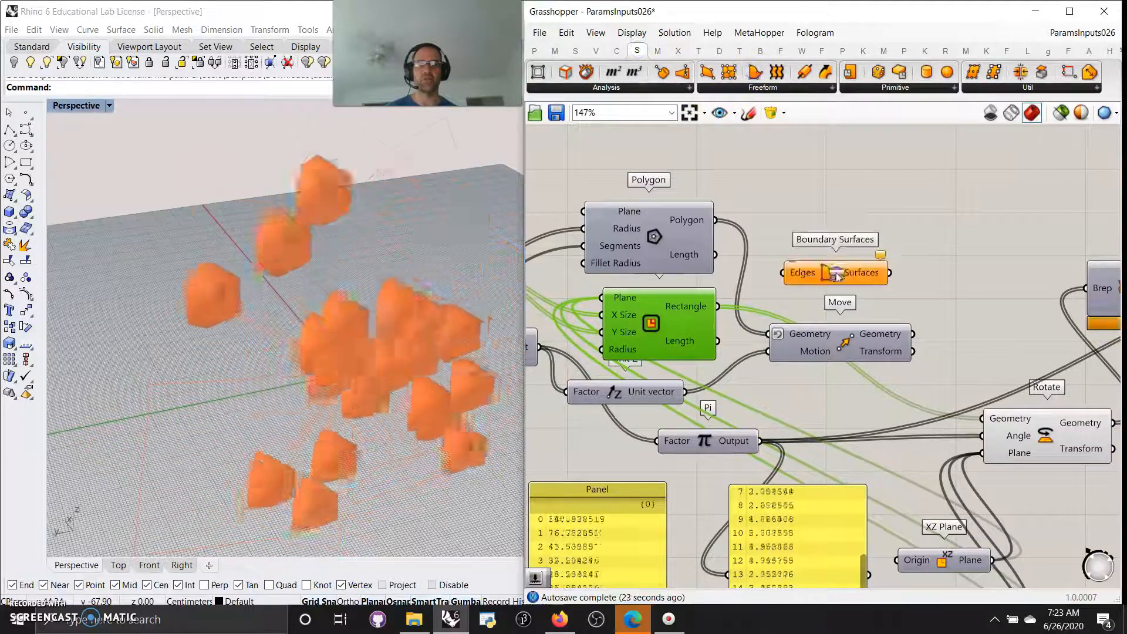
left_click_drag(717, 306, 783, 273)
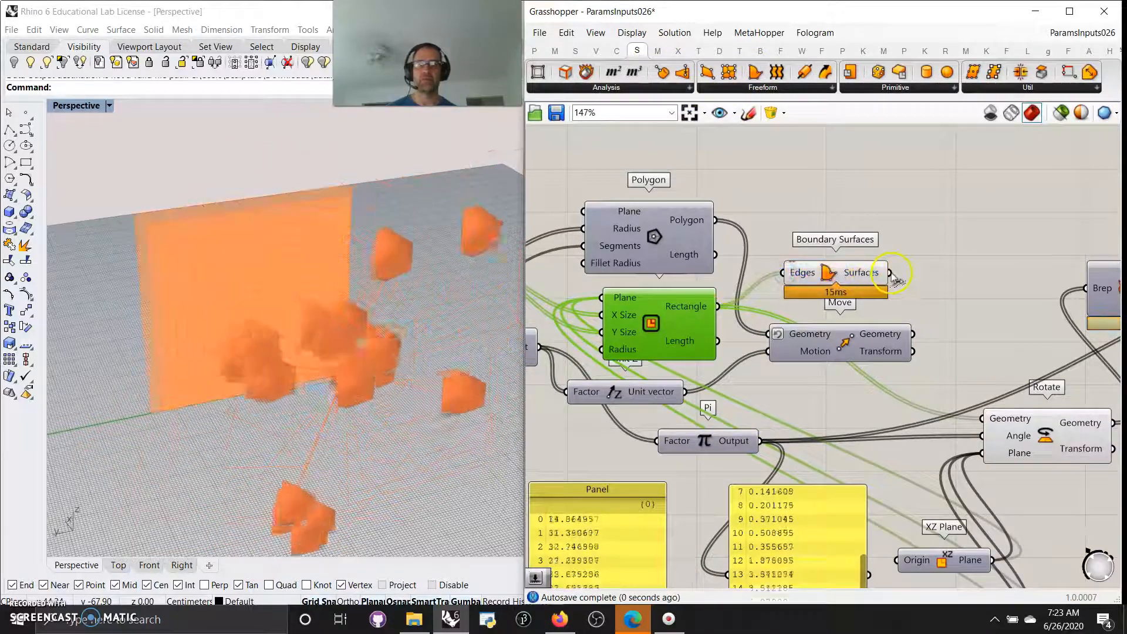
left_click_drag(889, 272, 982, 418)
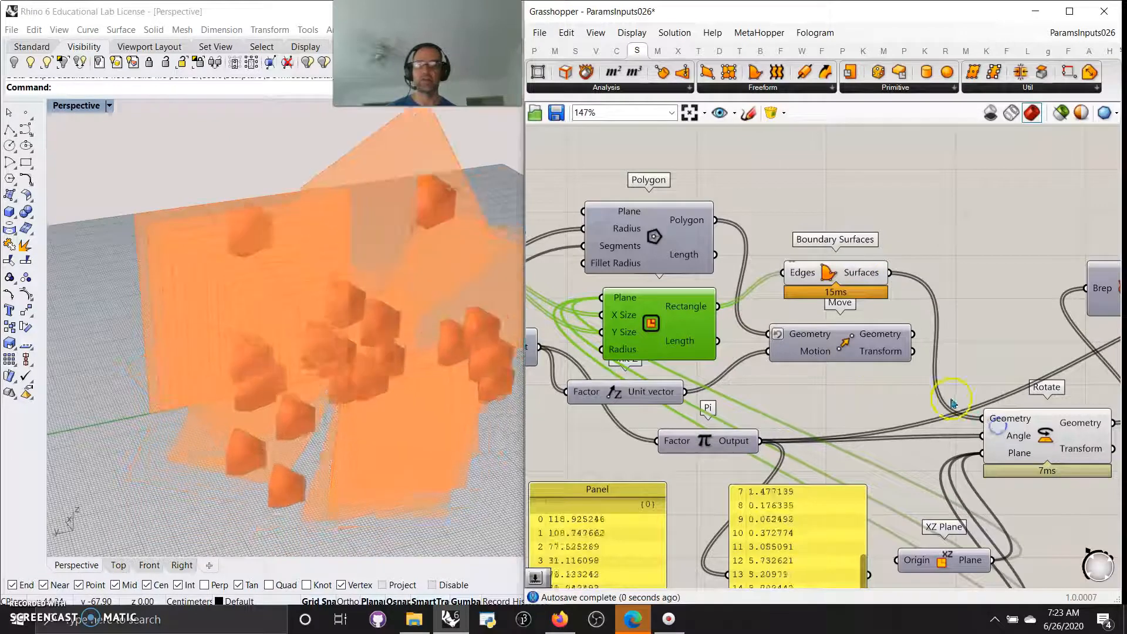
Step: Disconnect the Series output from the Rectangle component's X Size input
right_click_drag(463, 395, 430, 385)
right_click_drag(1042, 312, 716, 182)
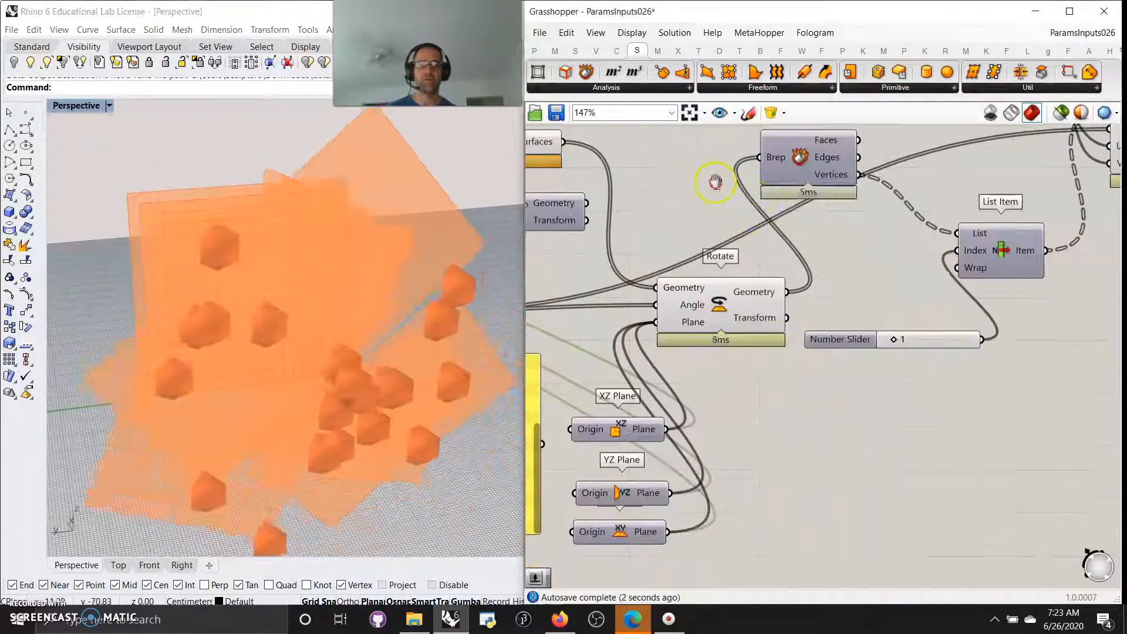
right_click_drag(1051, 314, 758, 365)
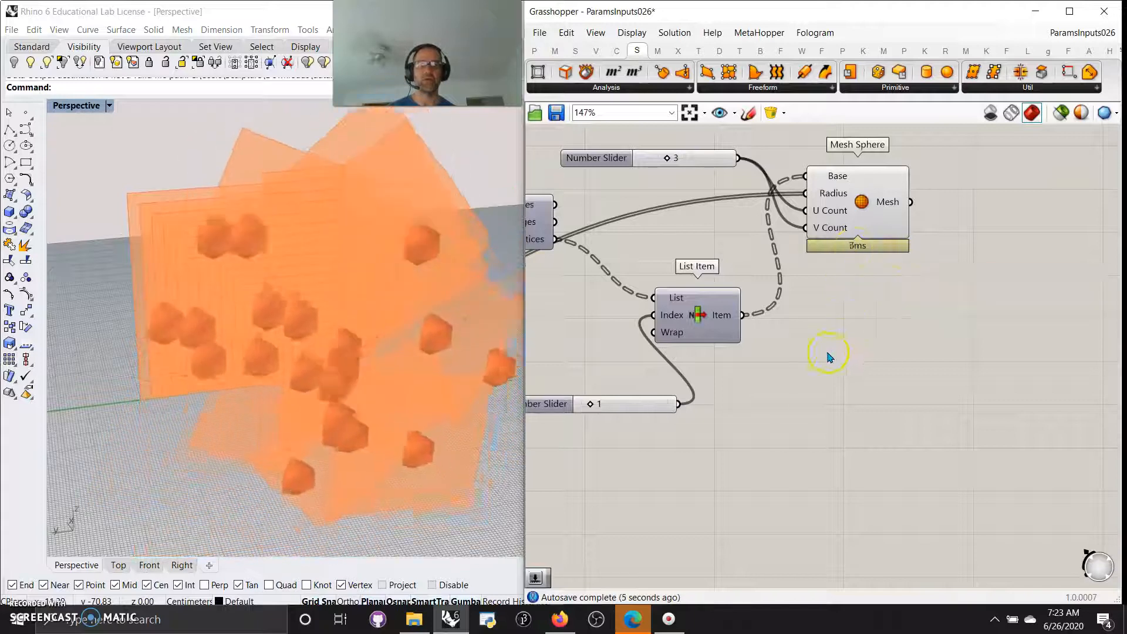
right_click_drag(830, 357, 969, 372)
right_click_drag(344, 371, 390, 390)
right_click_drag(622, 444, 951, 485)
right_click_drag(644, 392, 873, 456)
right_click_drag(599, 388, 747, 408)
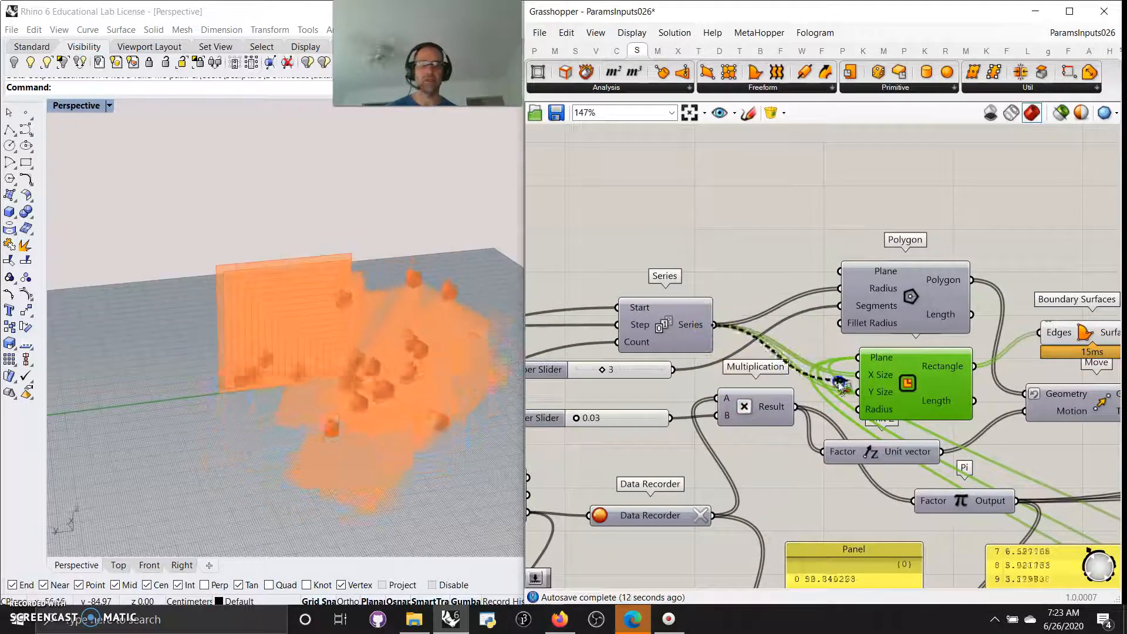
left_click(380, 415)
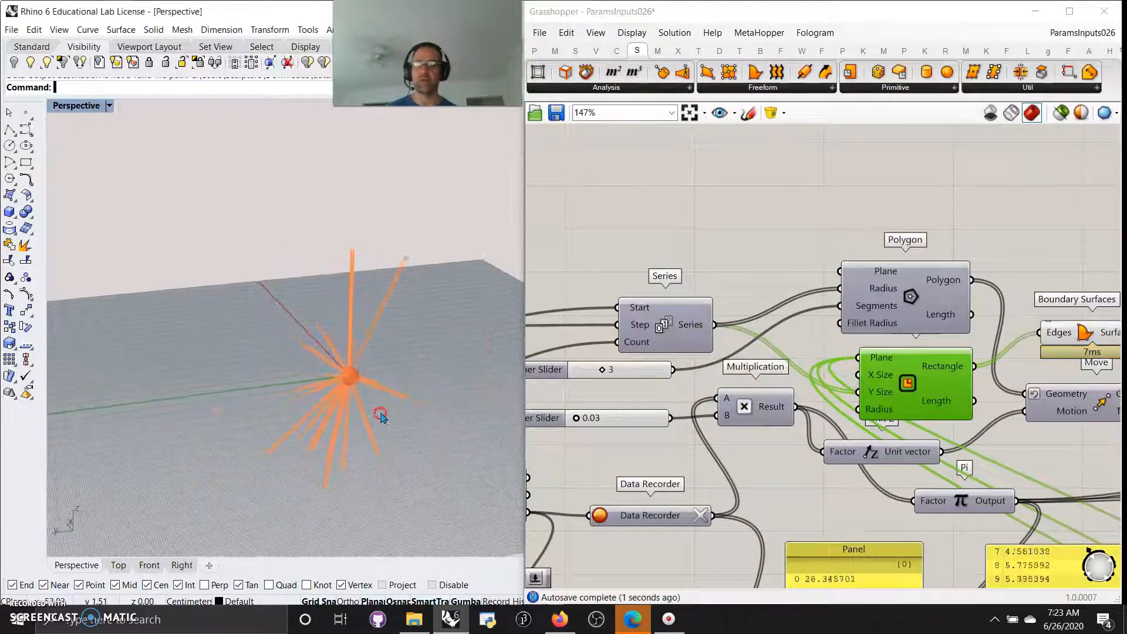
Step: Set List Item's index slider to 2 with Mesh Sphere selected, and examine the moving spheres from several angles
right_click_drag(741, 435, 583, 423)
scroll(725, 399, "down", 4)
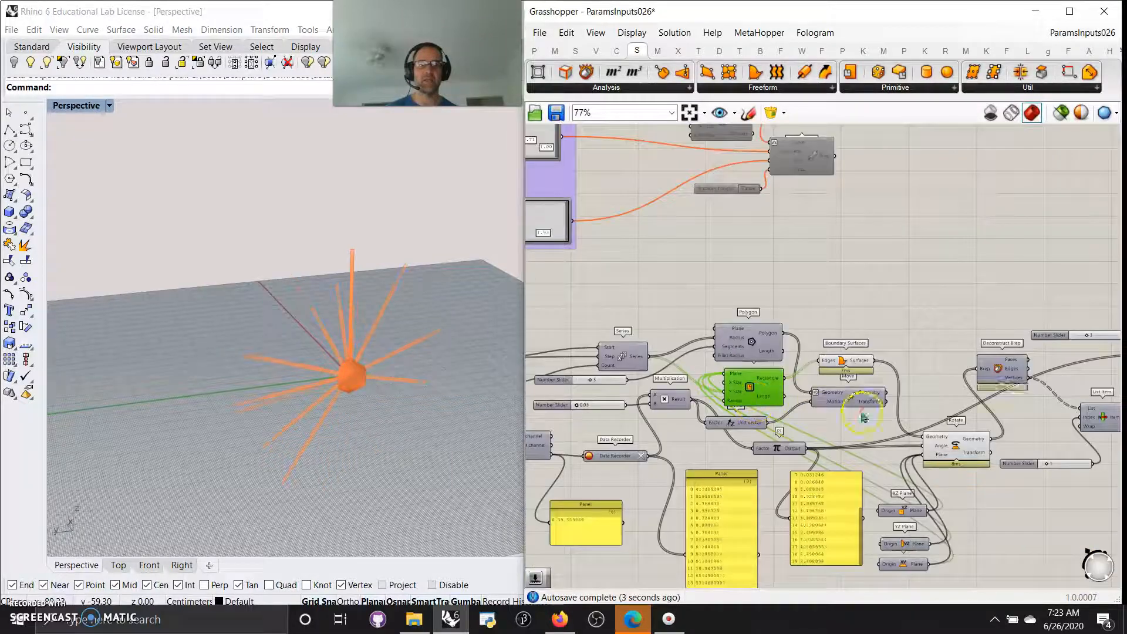
right_click_drag(869, 414, 644, 402)
left_click_drag(955, 350, 951, 350)
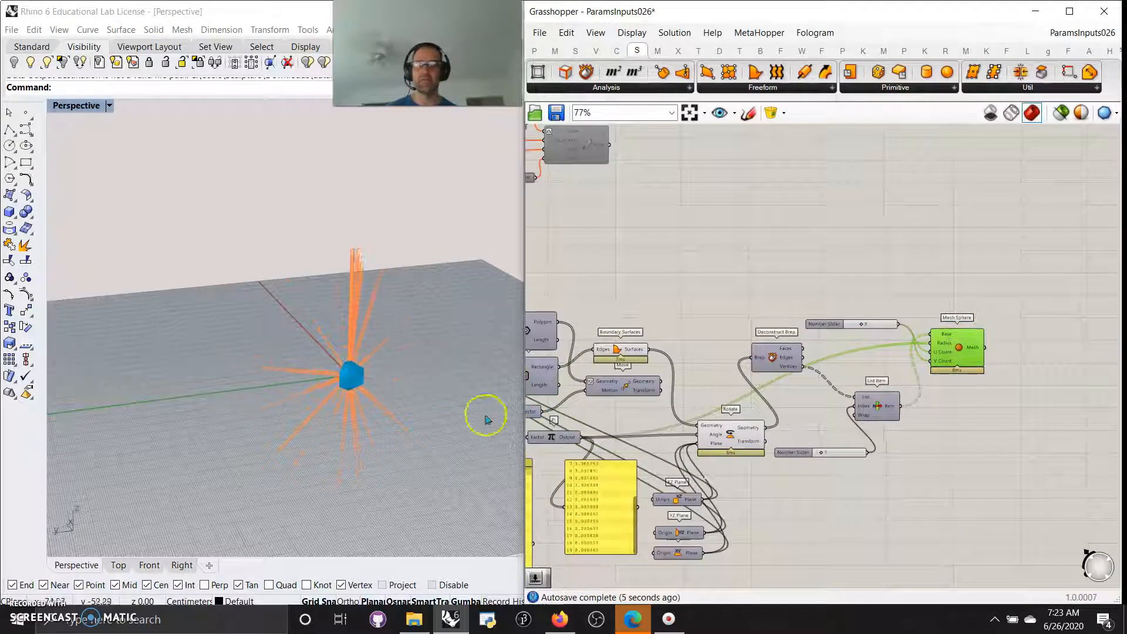
right_click_drag(820, 432, 828, 368)
scroll(811, 474, "up", 3)
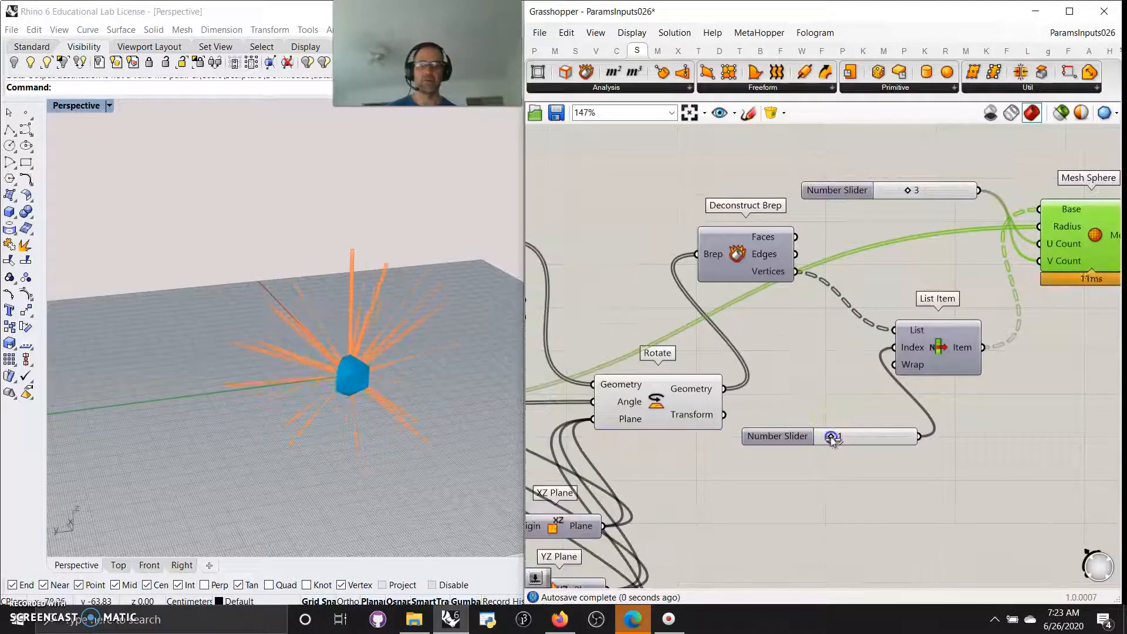
left_click_drag(833, 439, 841, 439)
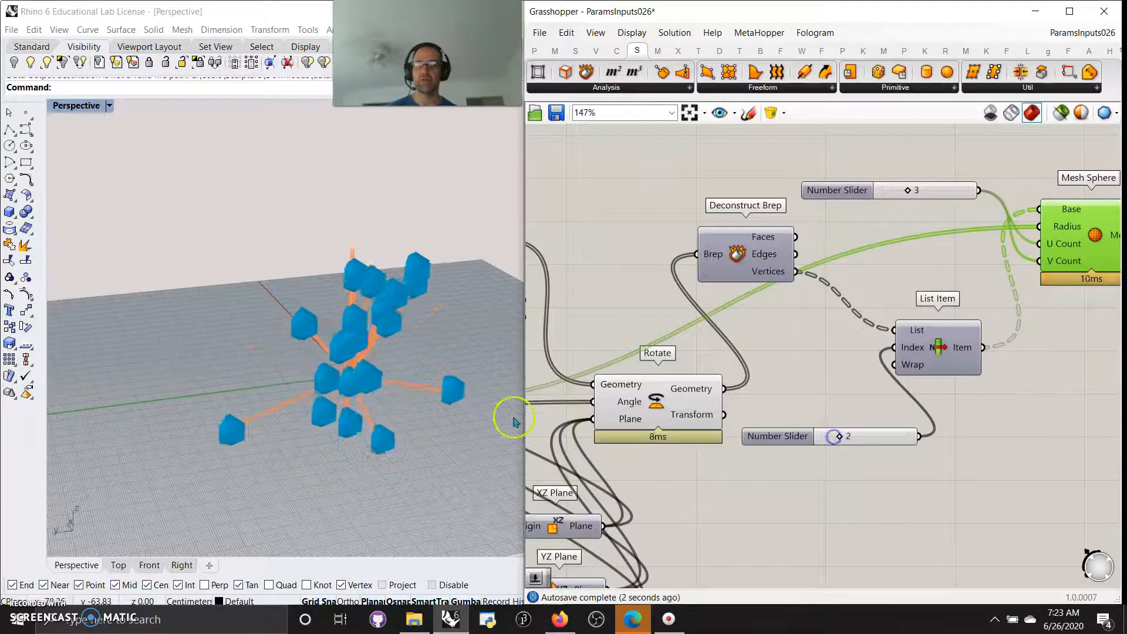
mouse_move(397, 382)
right_mouse_down()
mouse_move(347, 433)
mouse_move(403, 355)
mouse_move(381, 373)
right_mouse_up()
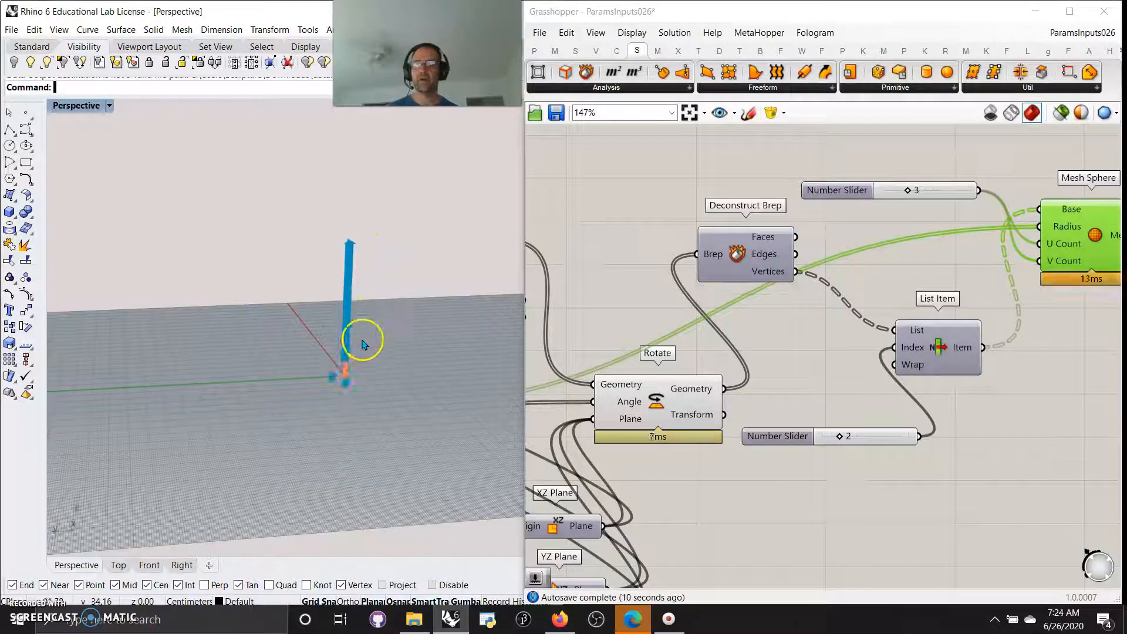
right_click_drag(356, 294, 52, 373)
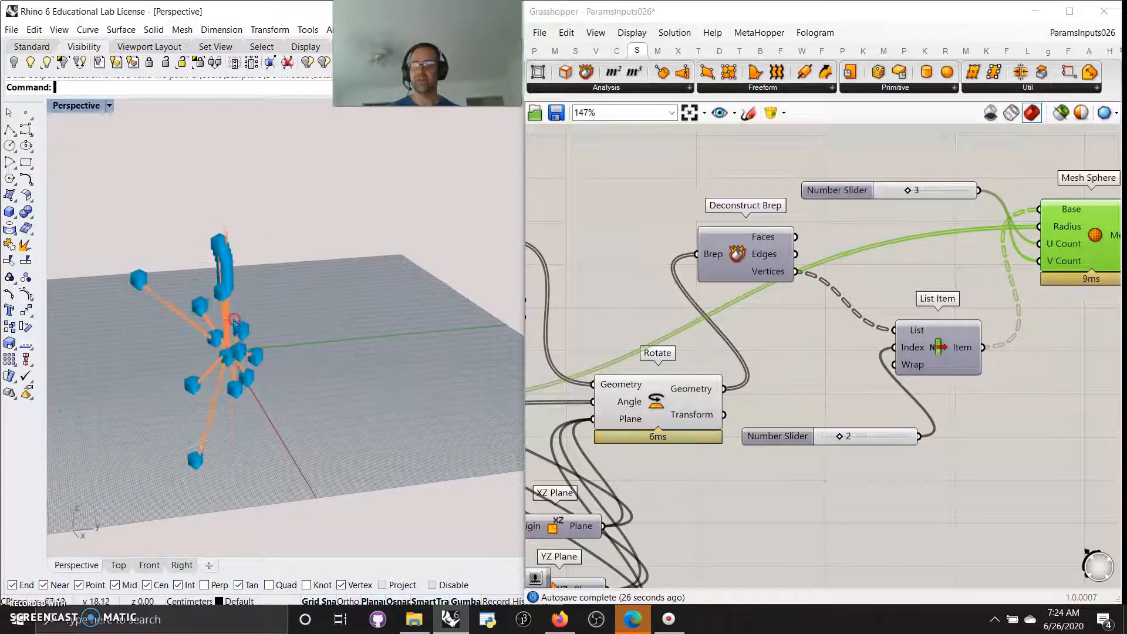
right_click_drag(217, 323, 294, 317)
scroll(295, 326, "down", 4)
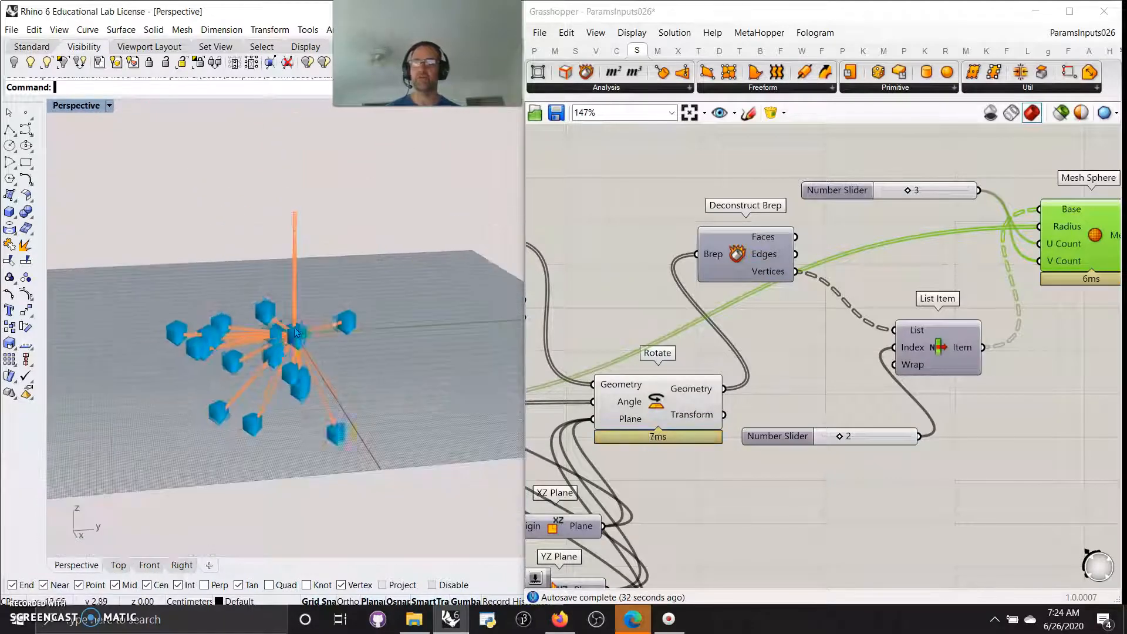
Step: Disconnect the YZ Plane and XY Plane from Rotate's Plane input, leaving only the XZ Plane wired
right_click_drag(713, 475, 900, 330)
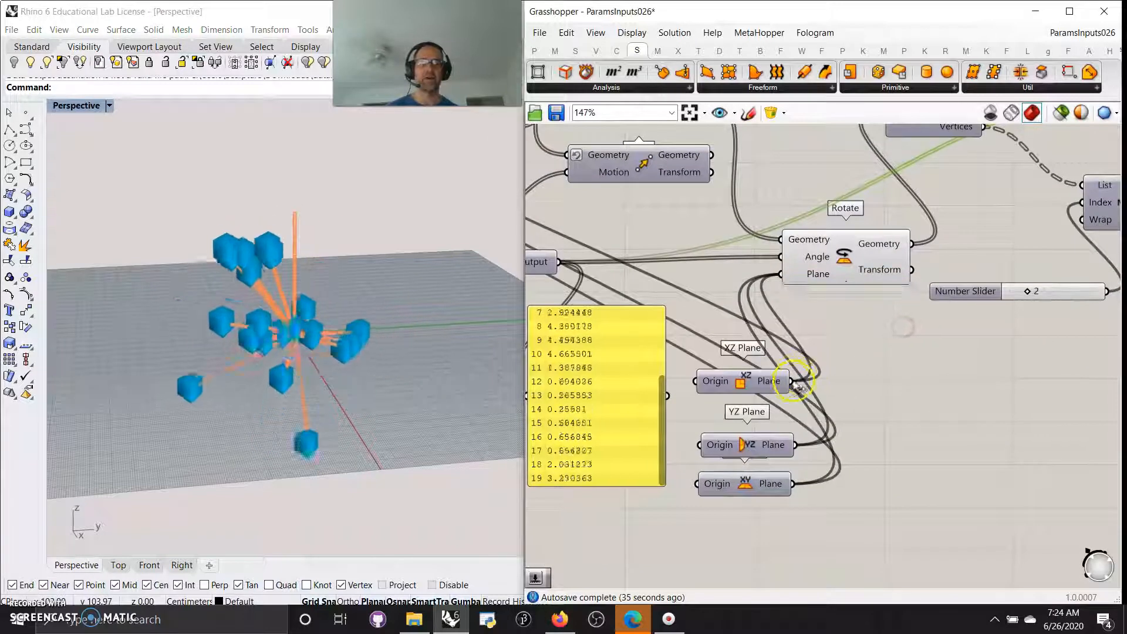
left_click_drag(791, 383, 797, 434, "ctrl+shift")
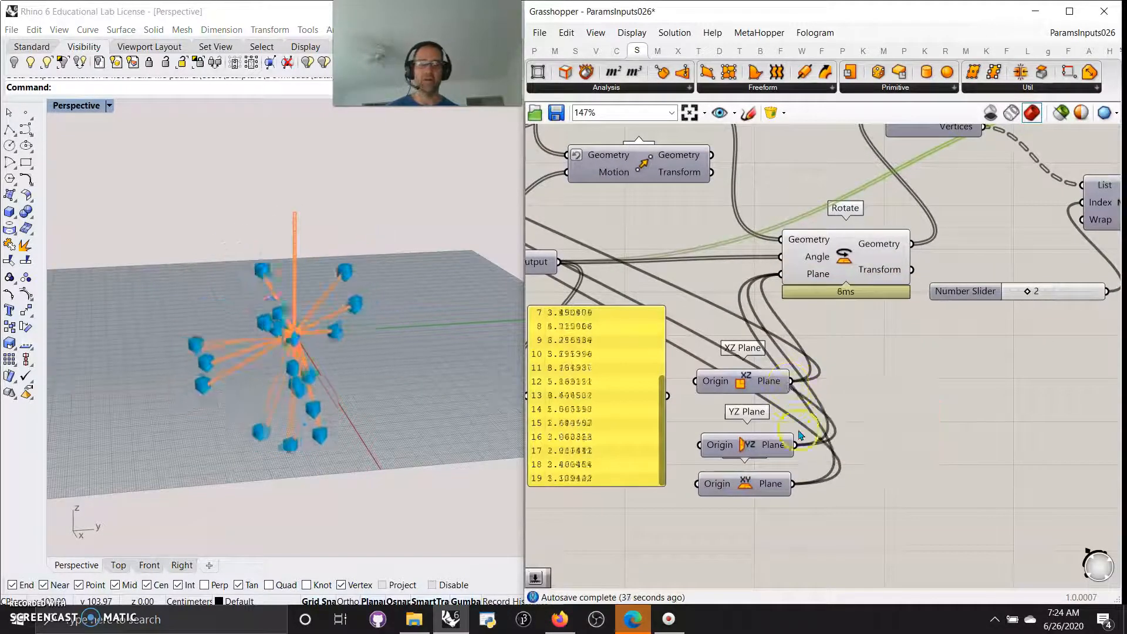
left_click_drag(787, 336, 805, 428, "ctrl+shift")
left_click_drag(802, 361, 792, 381, "ctrl+shift")
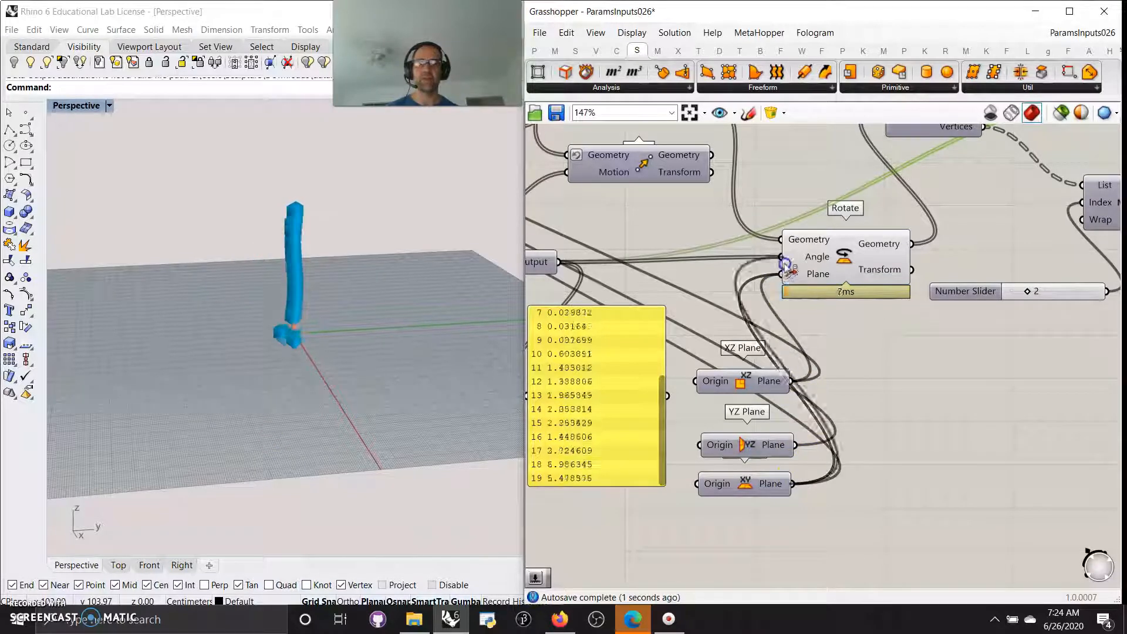
right_click_drag(444, 350, 335, 359)
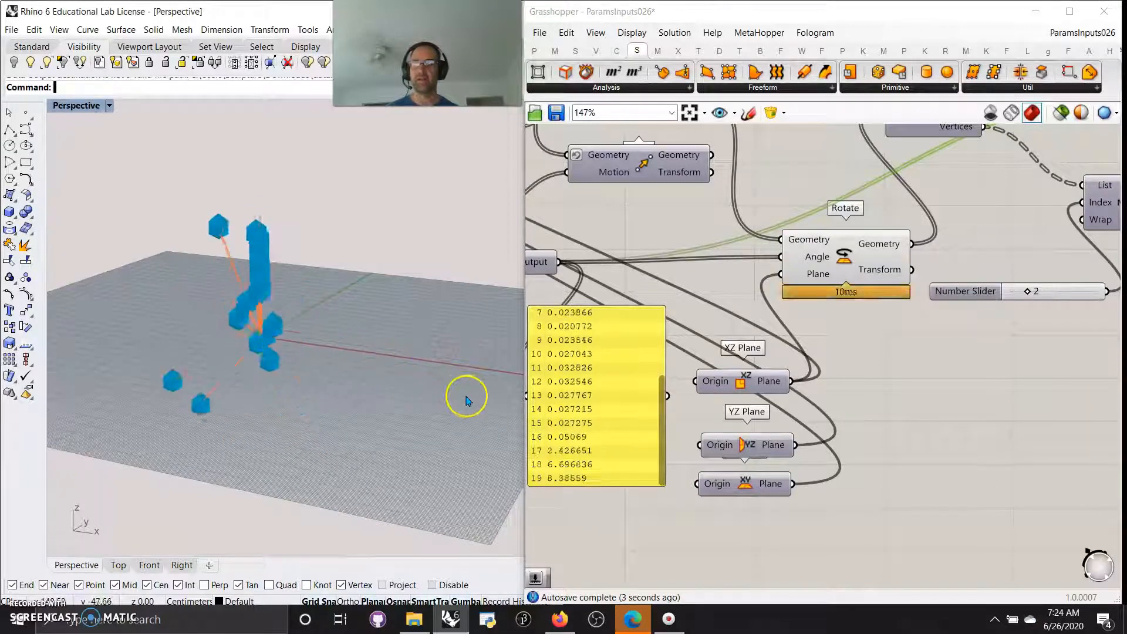
Step: Try the YZ Plane and the XY Plane one after the other as Rotate's only Plane input
left_click(787, 445)
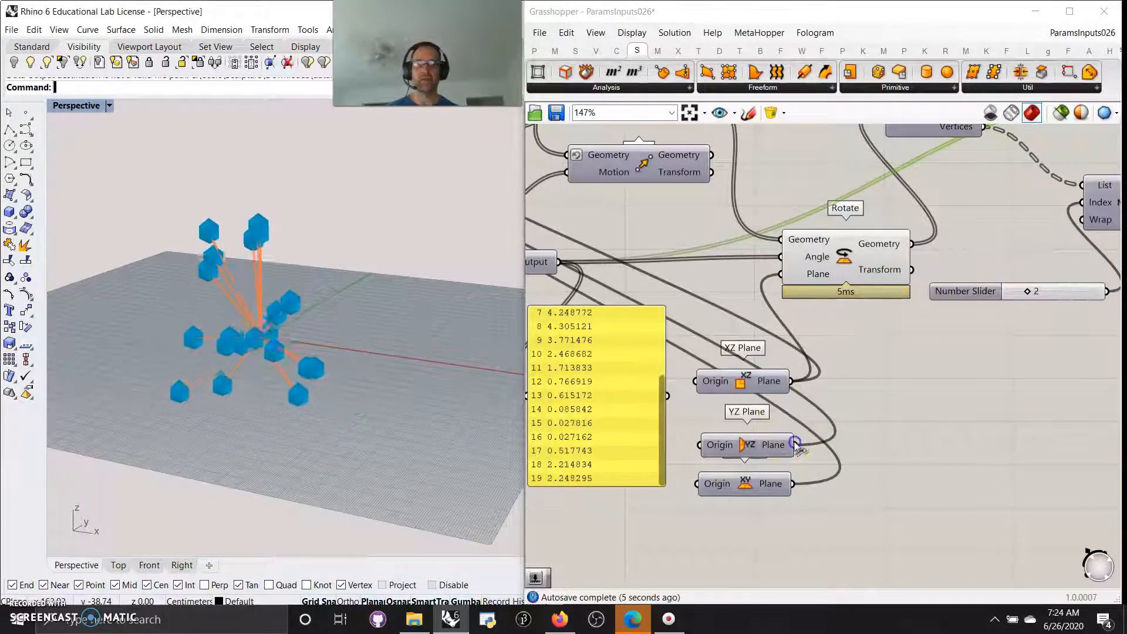
left_click_drag(797, 445, 781, 274)
left_click(385, 420)
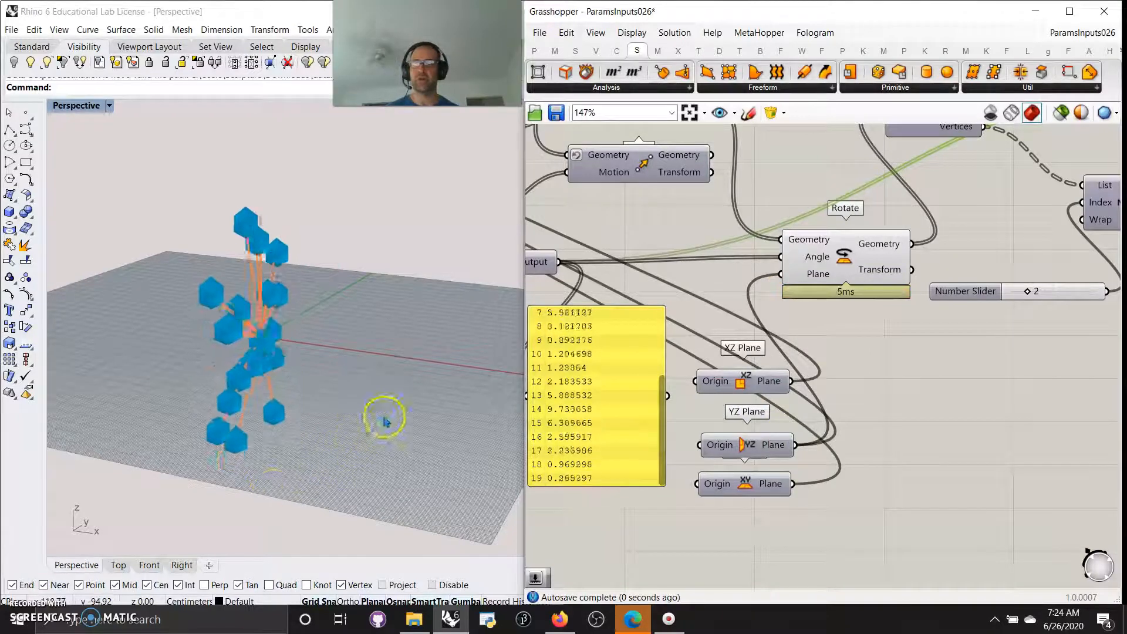
right_click_drag(384, 420, 290, 415)
left_click_drag(792, 484, 782, 274)
left_click(356, 358)
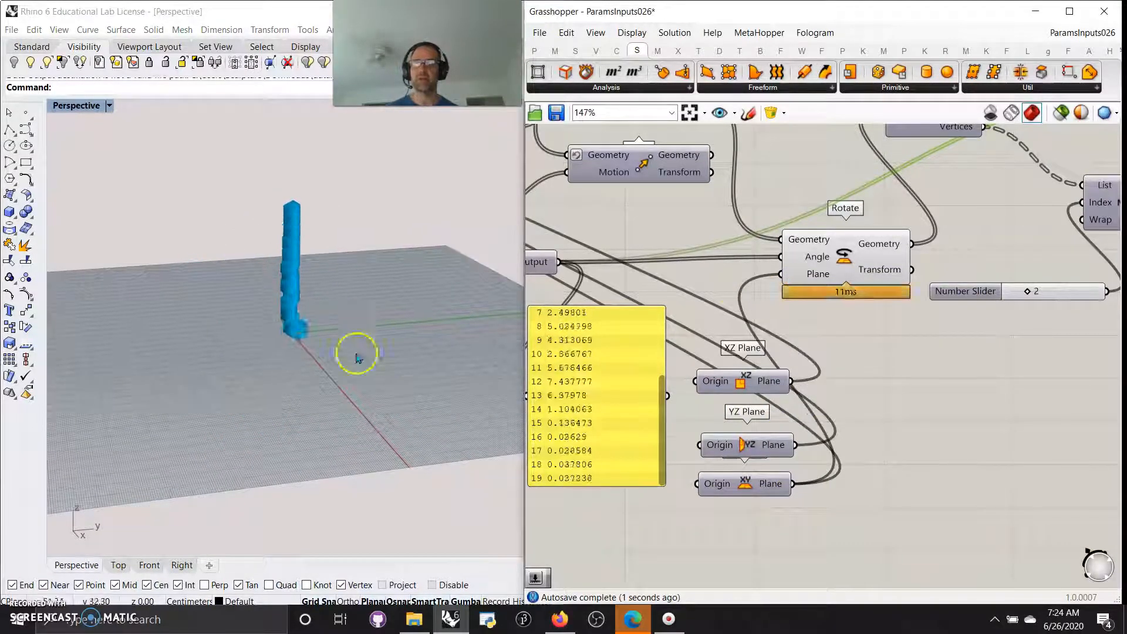
Step: Delete the XY Plane component and connect the YZ Plane to Rotate's Plane input
left_click(761, 486)
key("Delete")
left_click_drag(798, 447, 789, 293)
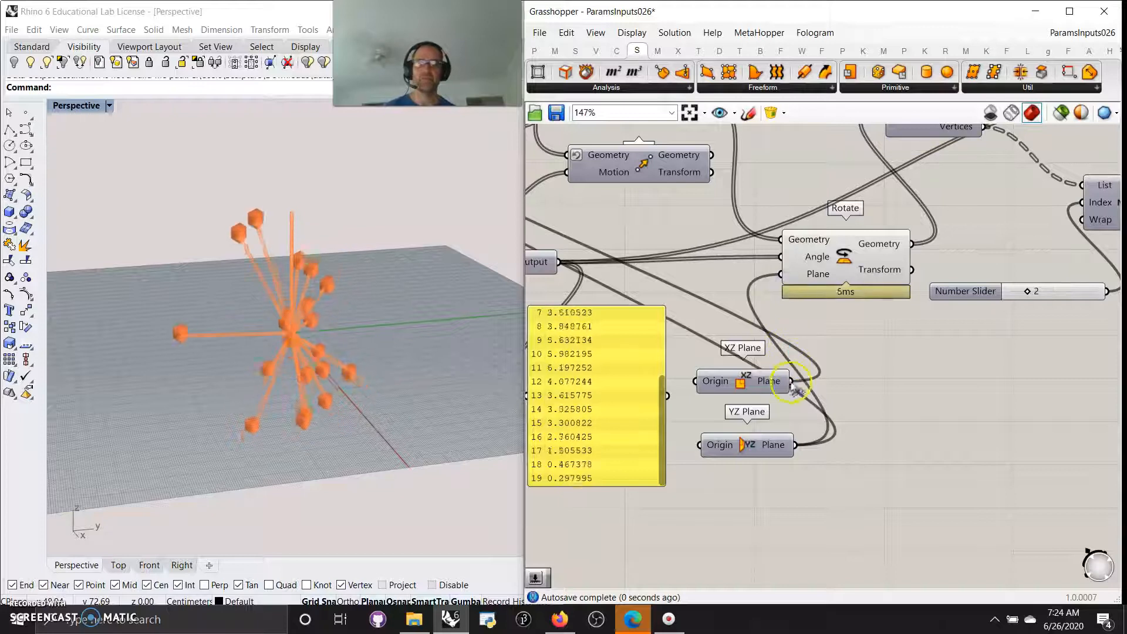
Step: Try the XZ Plane together with the YZ Plane on Rotate's Plane input
left_click(418, 422)
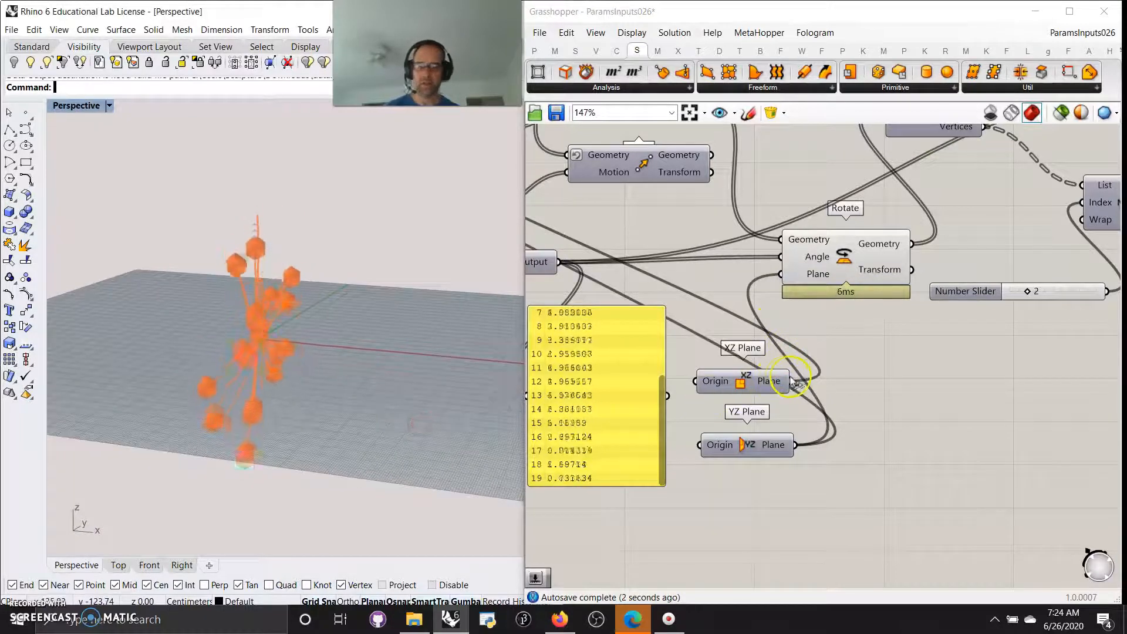
left_click_drag(793, 382, 798, 385)
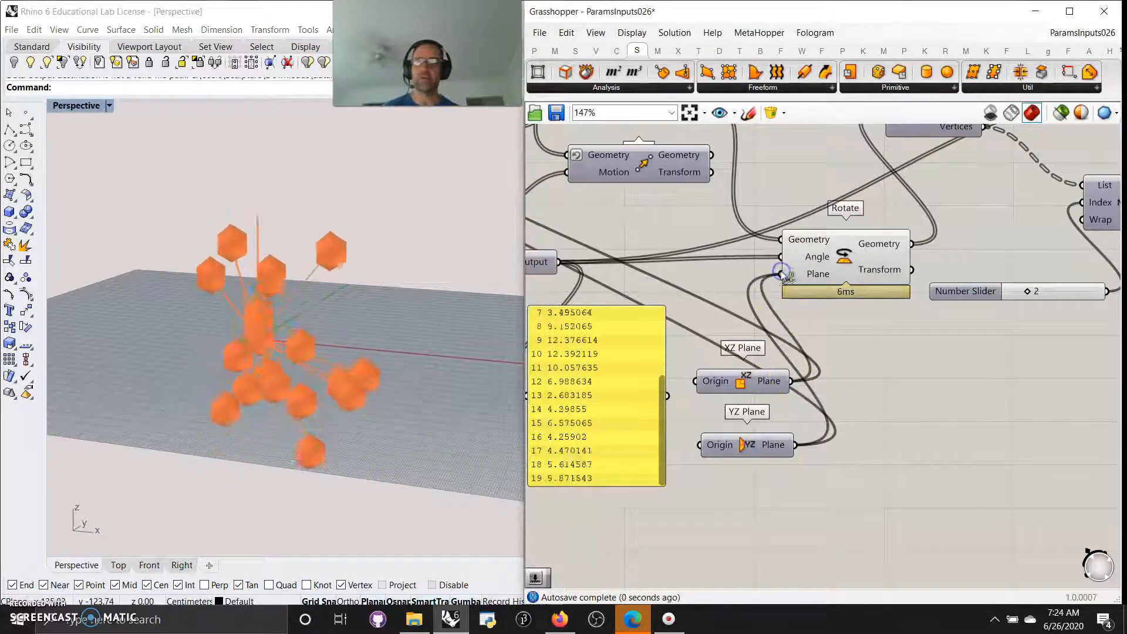
right_click_drag(333, 408, 293, 393)
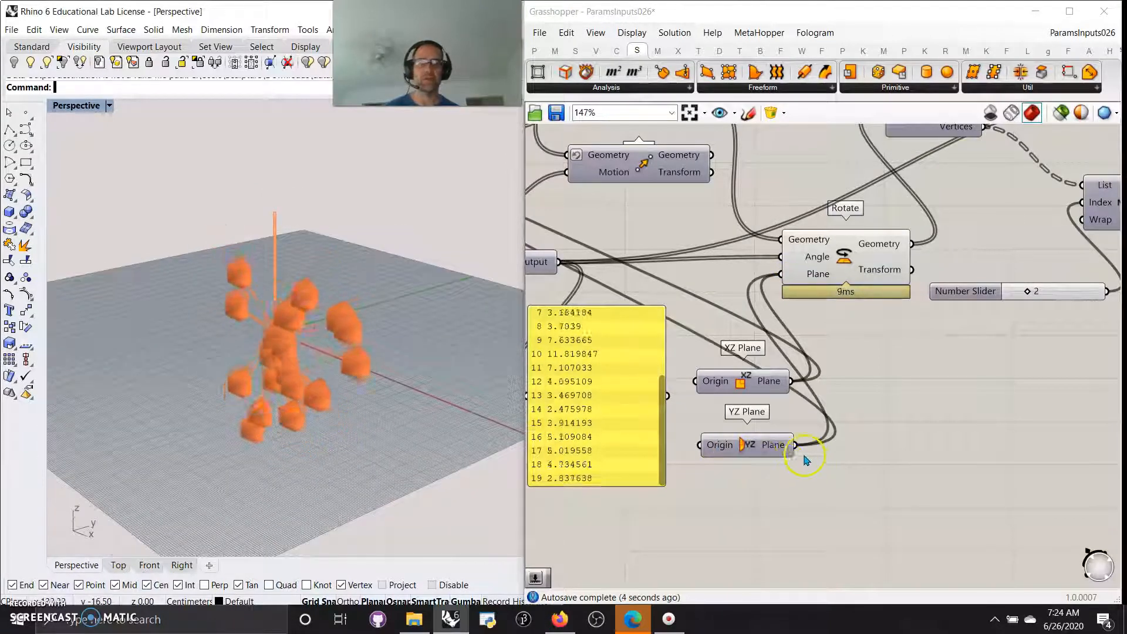
Step: Wire the YZ Plane alone to Rotate's Plane input and inspect the resulting rotation
left_click_drag(800, 448, 802, 449)
left_click_drag(773, 283, 752, 340)
right_click_drag(259, 414, 281, 379)
Step: Place a Firefly WebCam Video Stream component below the Timer and connect its output to the small Panel in place of Sound Capture's Volume
scroll(822, 397, "down", 2)
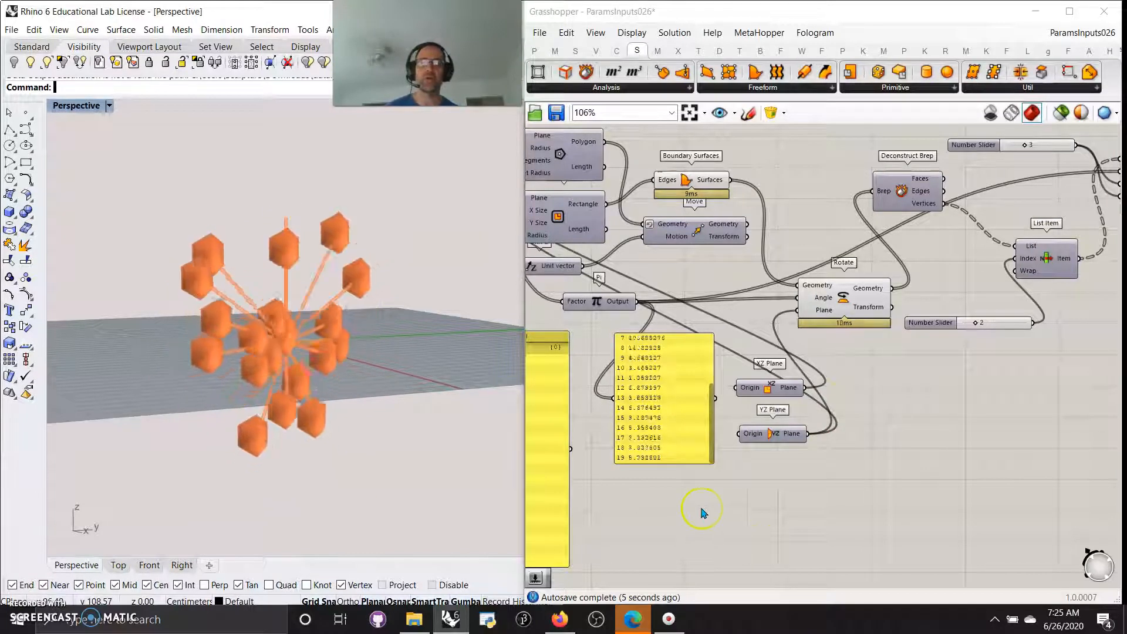
right_click_drag(699, 513, 841, 539)
scroll(860, 508, "down", 2)
right_click_drag(624, 495, 742, 463)
left_click(781, 52)
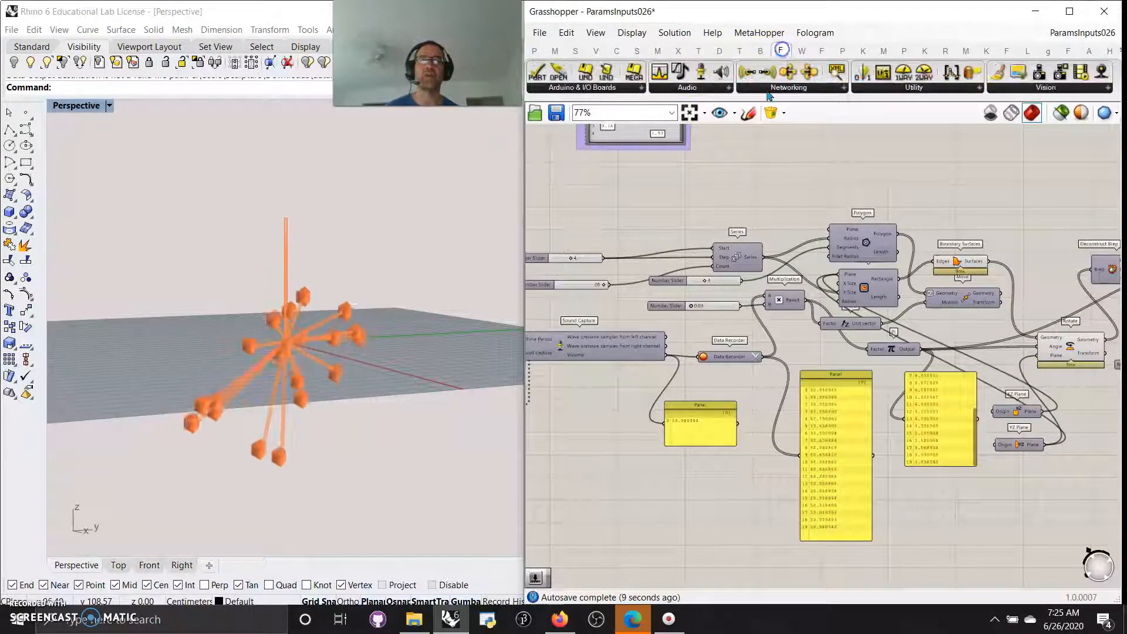
right_click_drag(541, 456, 750, 368)
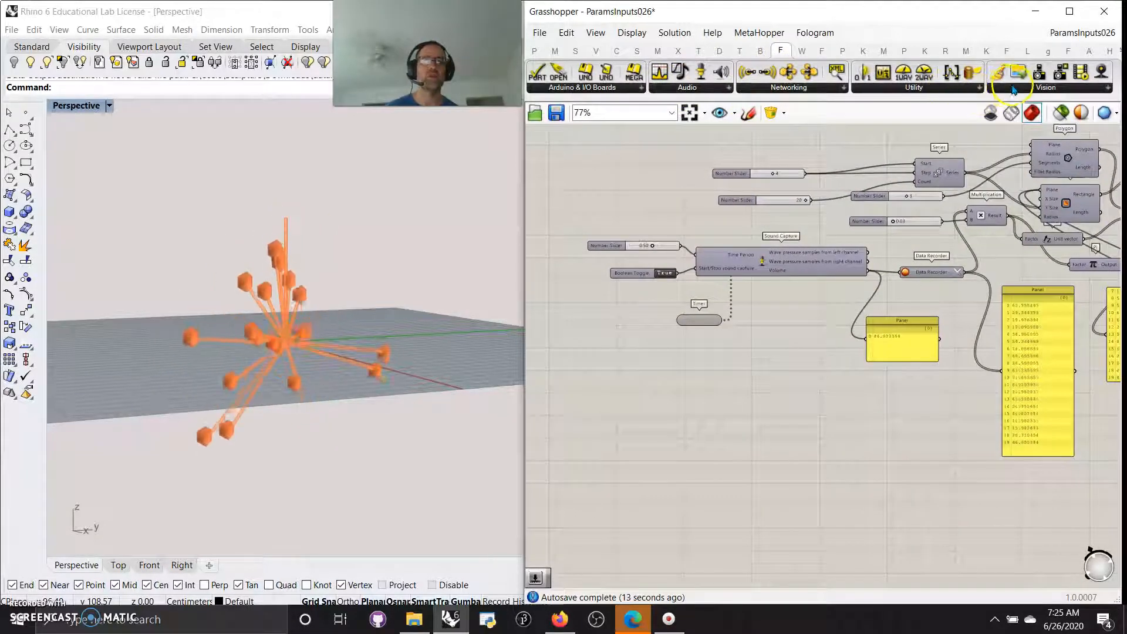
left_click(1014, 88)
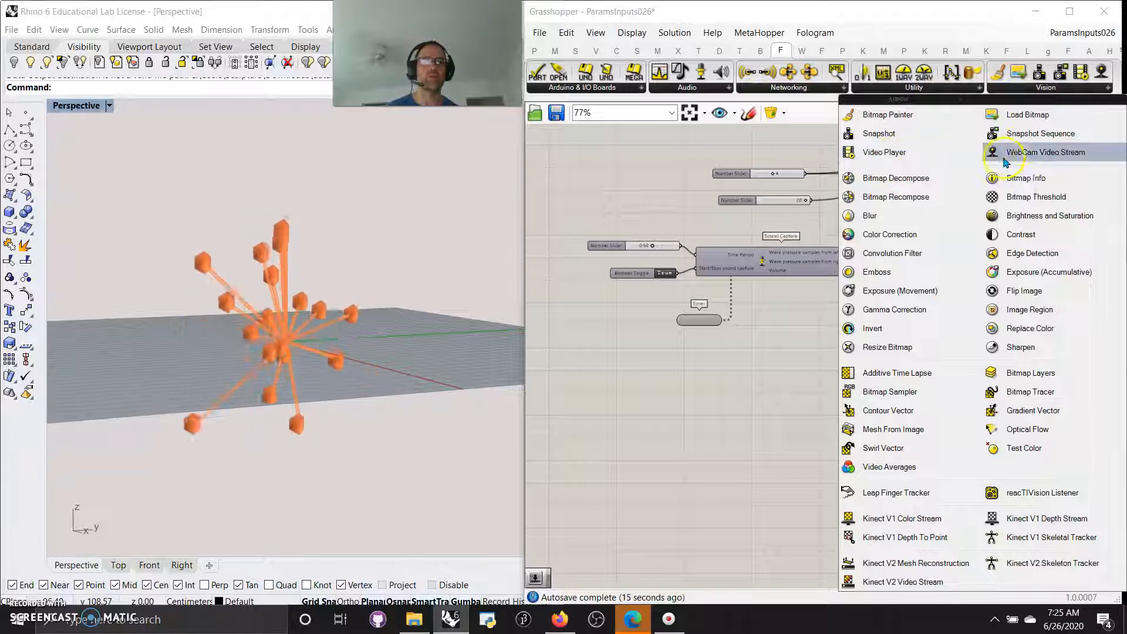
left_click_drag(1006, 161, 718, 410)
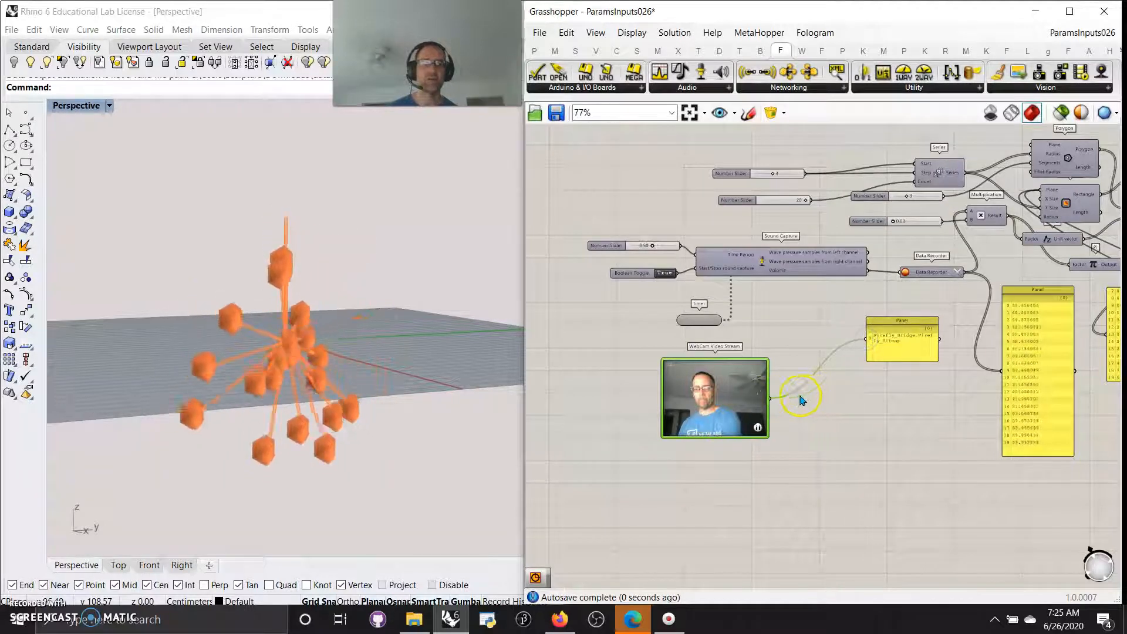
left_click_drag(772, 403, 770, 398)
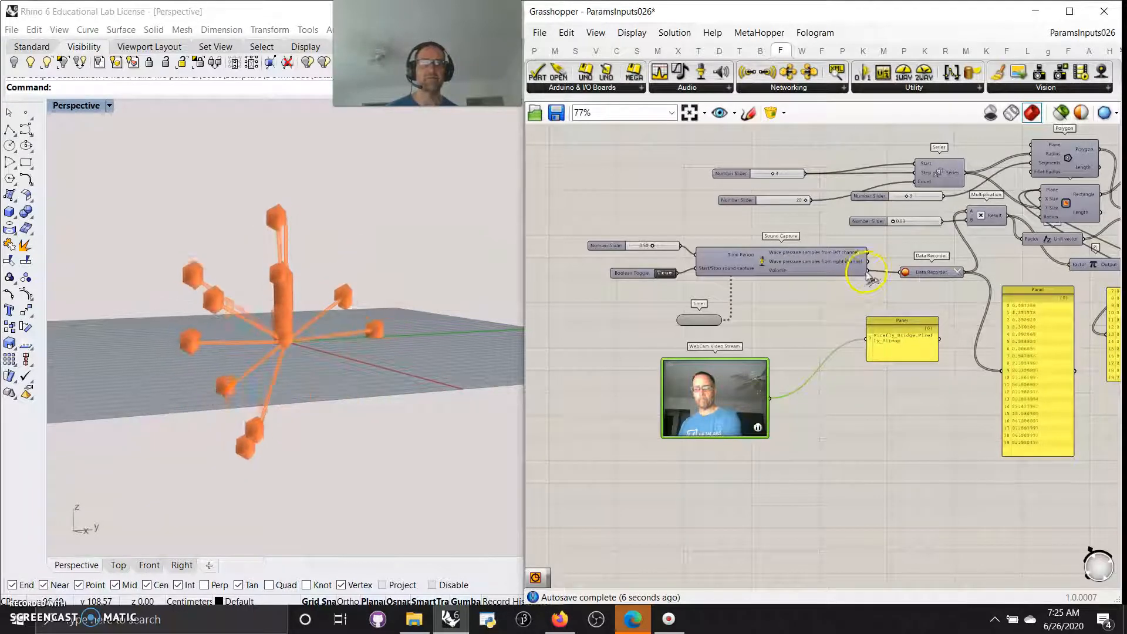
scroll(805, 381, "down", 5)
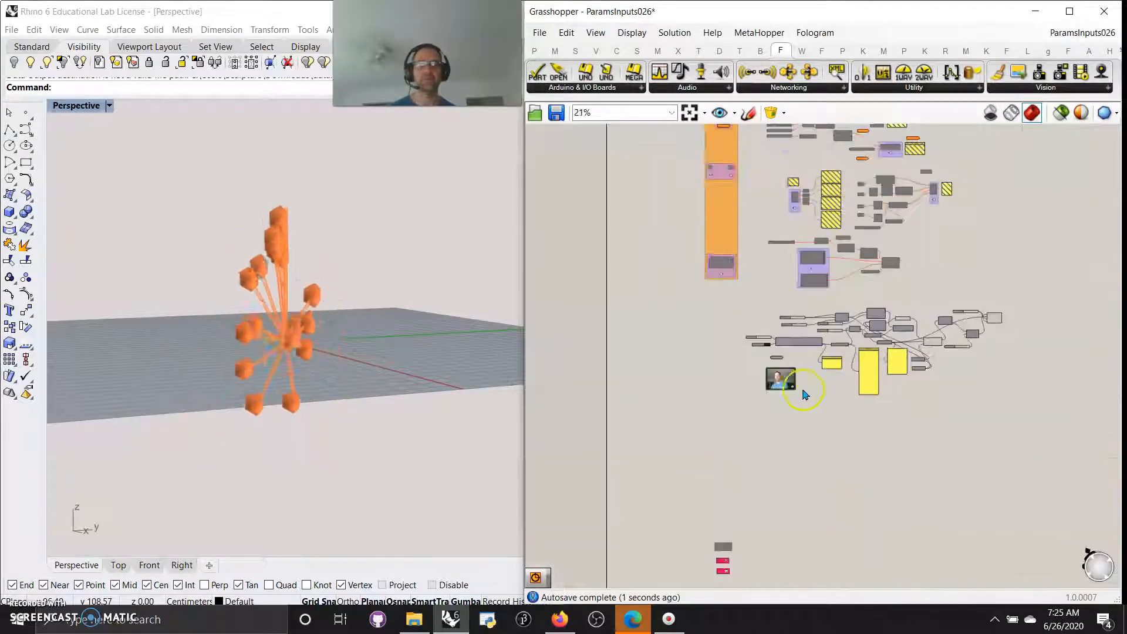